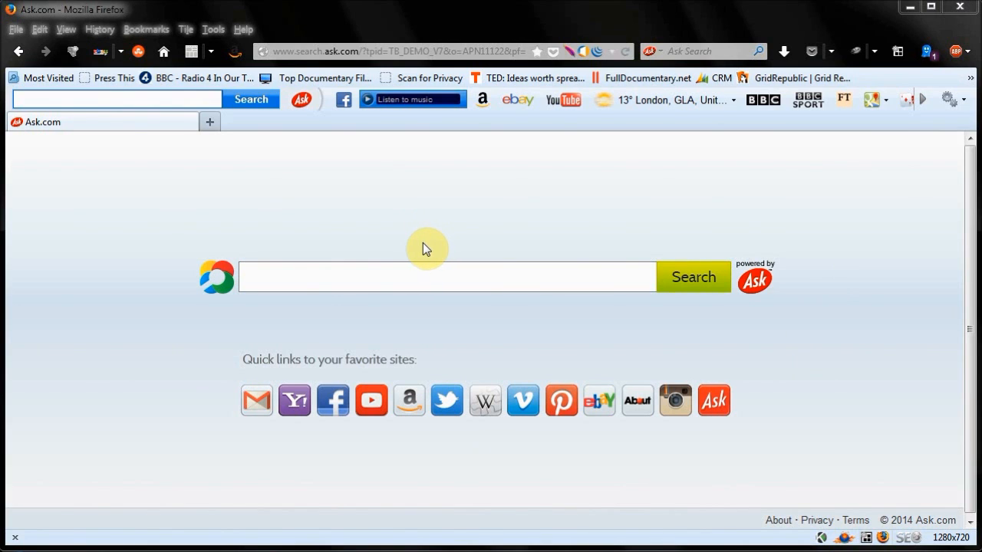
- Hide the Ask Toolbar in the browser window
{"action": "left_click", "coordinate": [69, 31]}
{"action": "mouse_move", "coordinate": [123, 57]}
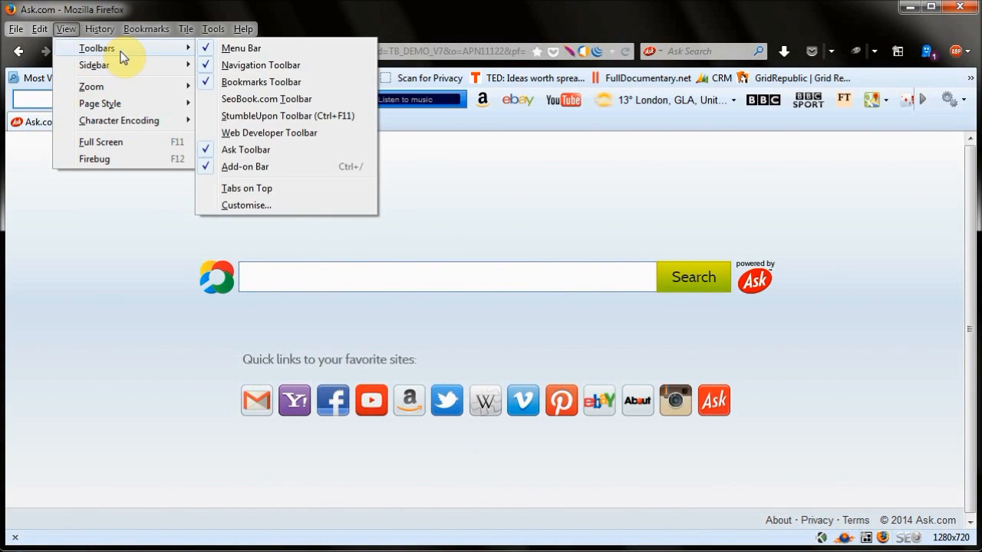
{"action": "left_click", "coordinate": [227, 152]}
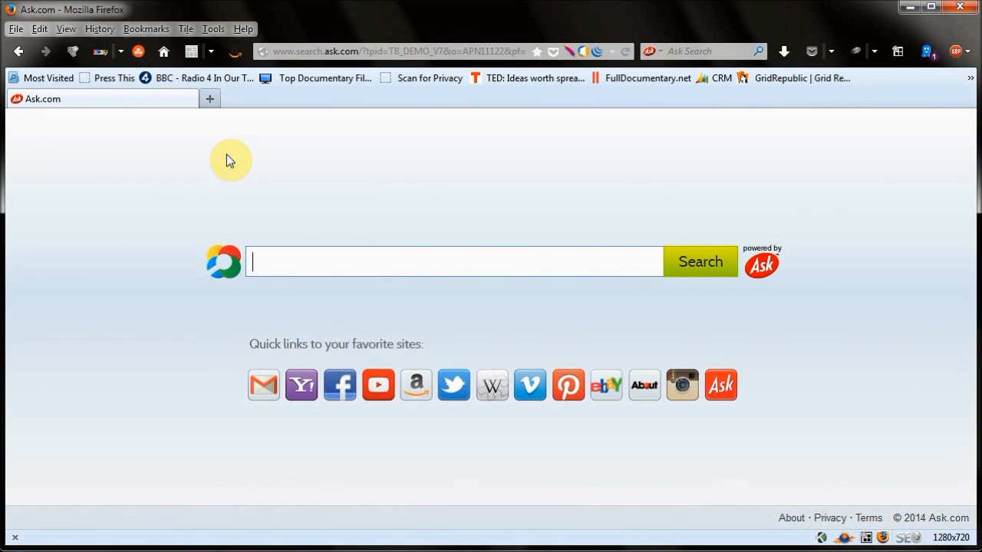
- Show the Ask Toolbar again among the browser's toolbars
{"action": "left_click", "coordinate": [69, 30]}
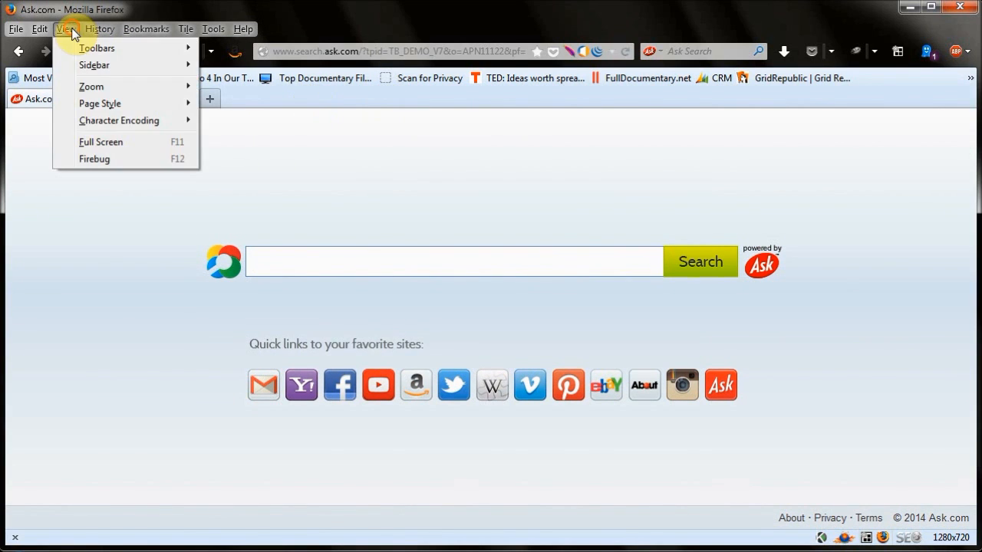
{"action": "mouse_move", "coordinate": [96, 56]}
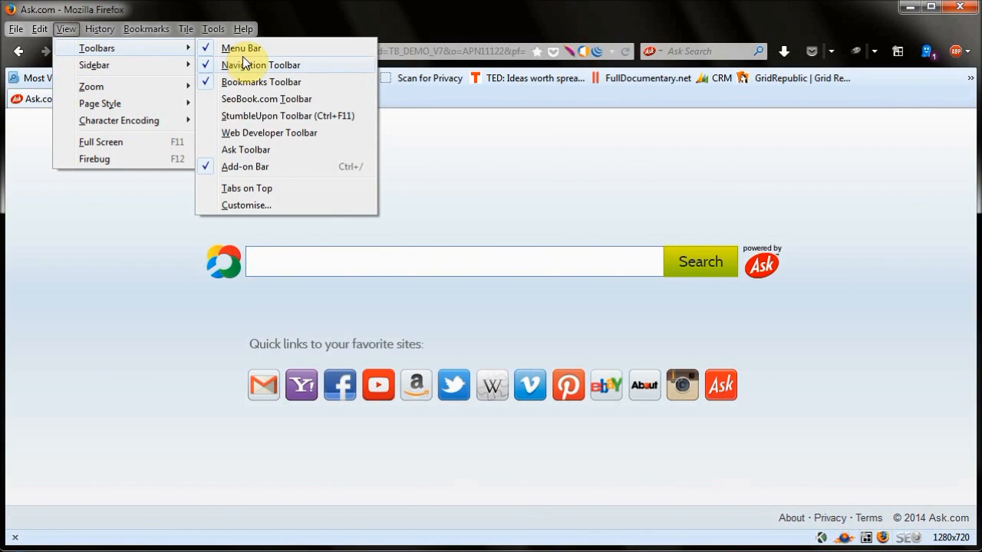
{"action": "left_click", "coordinate": [235, 150]}
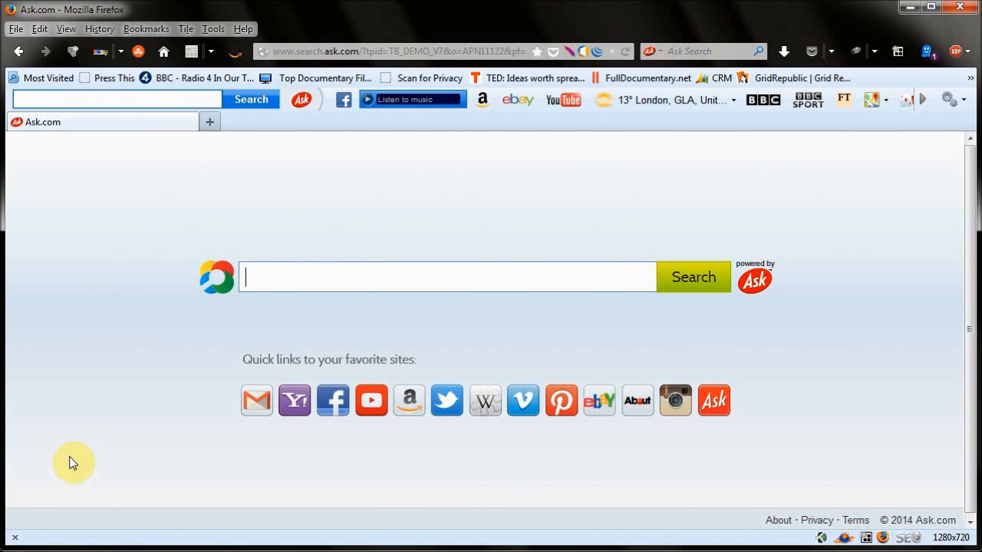
- Open the Windows Control Panel and display its items by category
{"action": "left_click", "coordinate": [24, 549]}
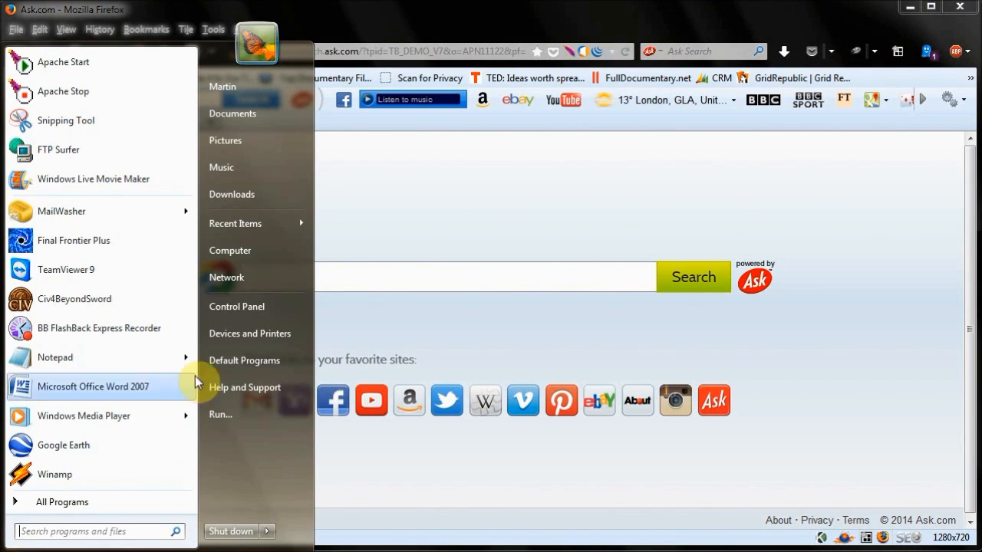
{"action": "left_click", "coordinate": [245, 314]}
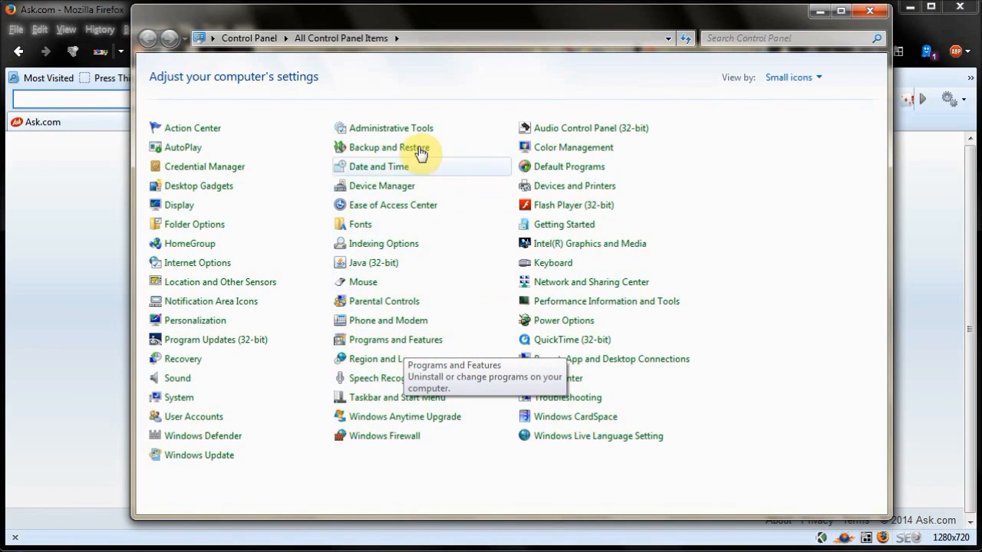
{"action": "left_click", "coordinate": [816, 77]}
{"action": "left_click", "coordinate": [803, 102]}
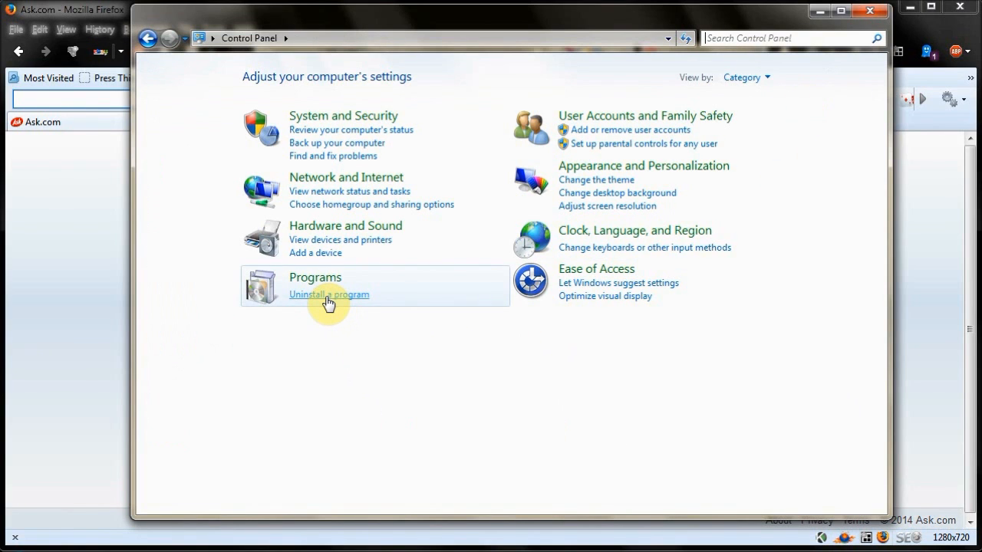
- Return the Control Panel to small icons and locate Ask Toolbar in Programs and Features, closing the window without uninstalling it
{"action": "left_click", "coordinate": [765, 80]}
{"action": "left_click", "coordinate": [740, 138]}
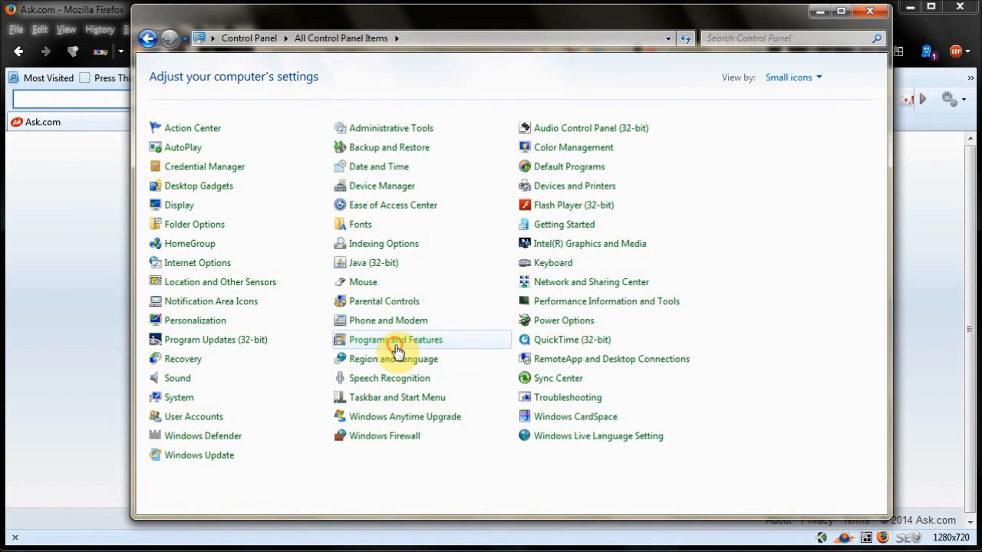
{"action": "left_click", "coordinate": [396, 341]}
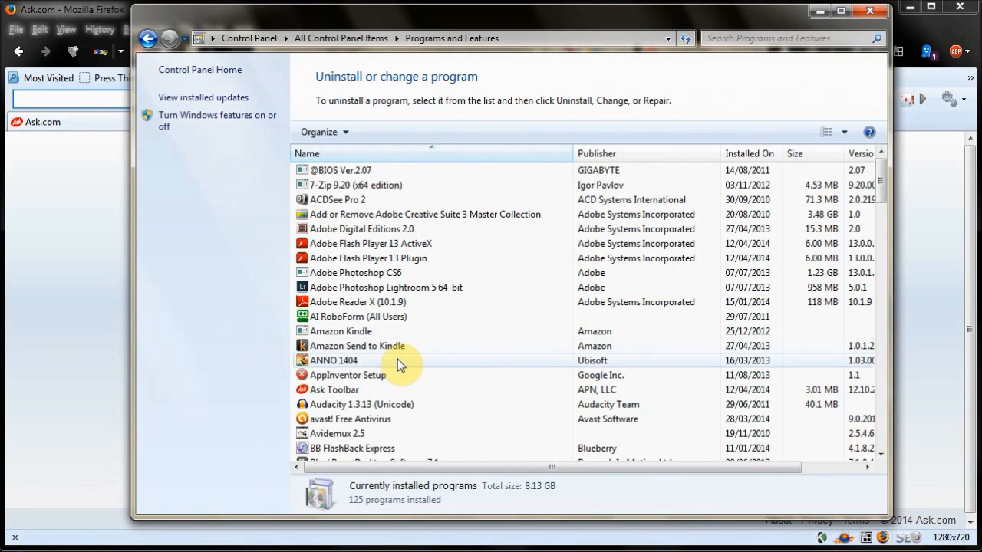
{"action": "left_click", "coordinate": [343, 390]}
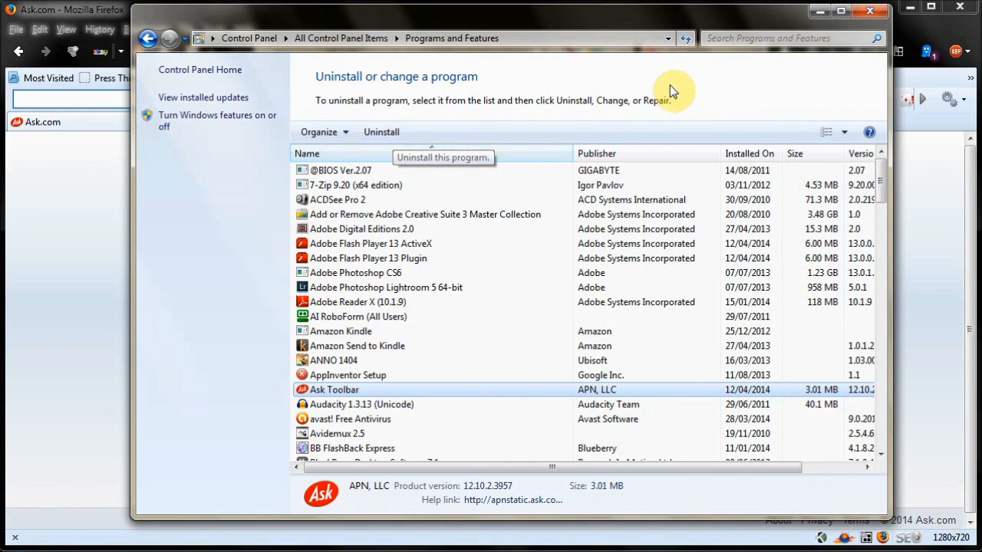
{"action": "left_click", "coordinate": [868, 12]}
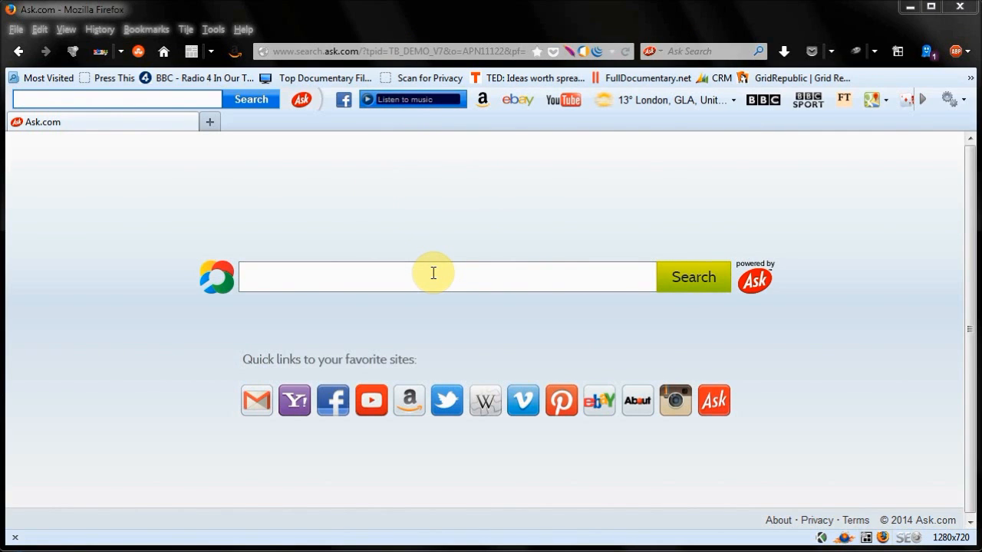
- Turn off the display of the Ask Toolbar in Firefox
{"action": "left_click", "coordinate": [67, 30]}
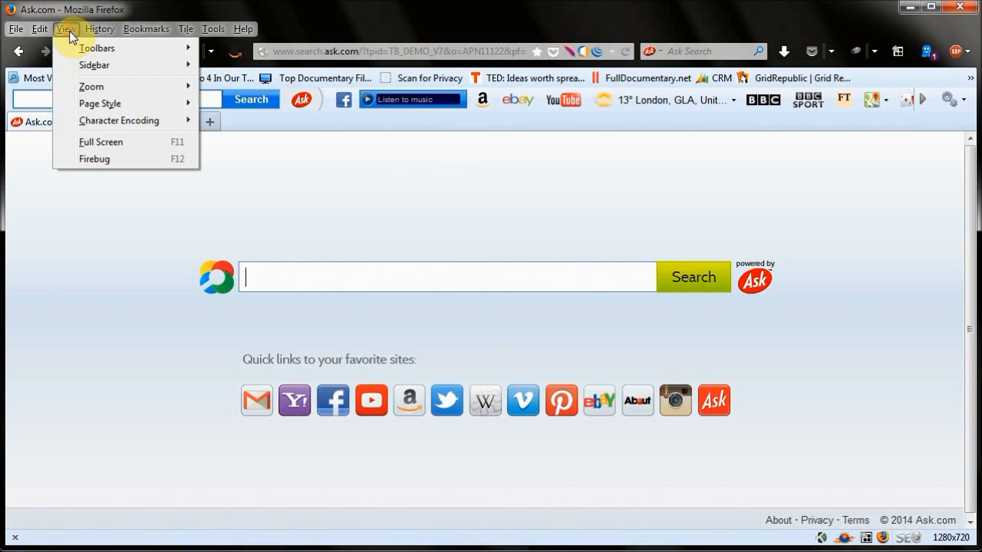
{"action": "mouse_move", "coordinate": [80, 47]}
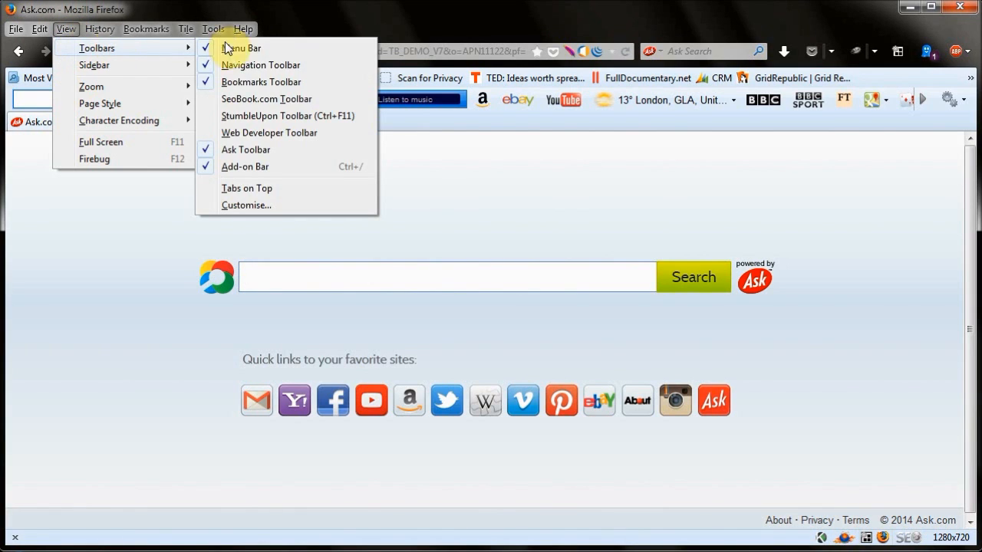
{"action": "left_click", "coordinate": [245, 150]}
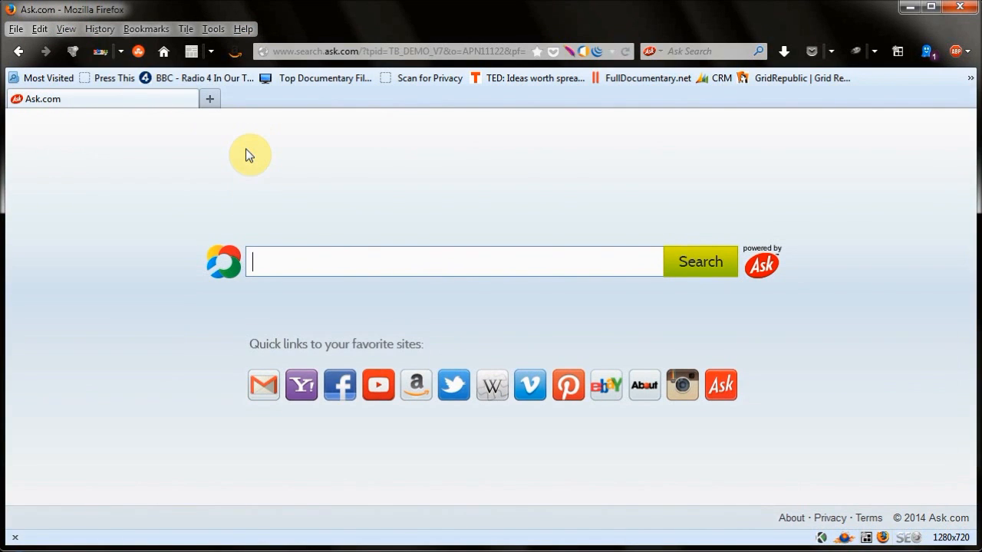
- Switch the search bar's engine to Google
{"action": "left_click", "coordinate": [658, 52]}
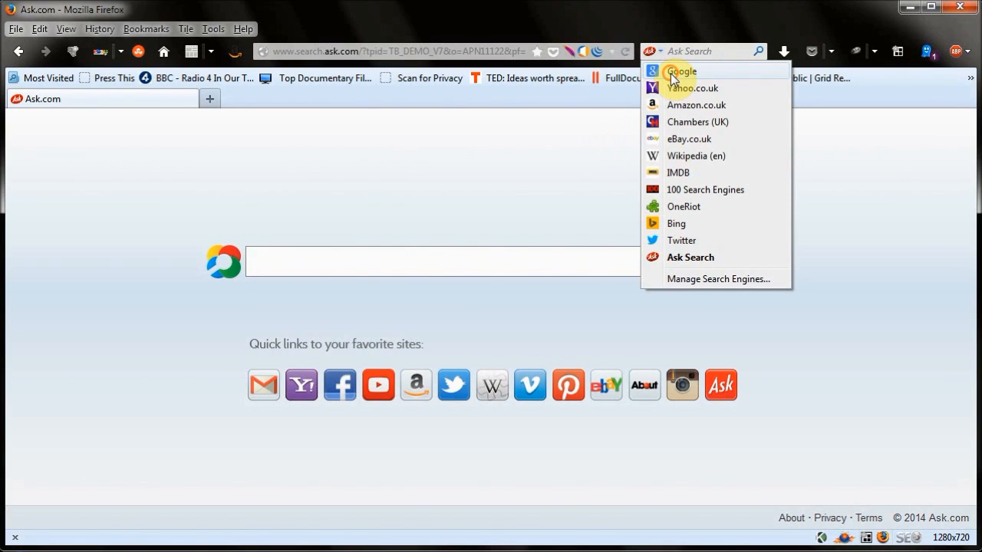
{"action": "left_click", "coordinate": [671, 73]}
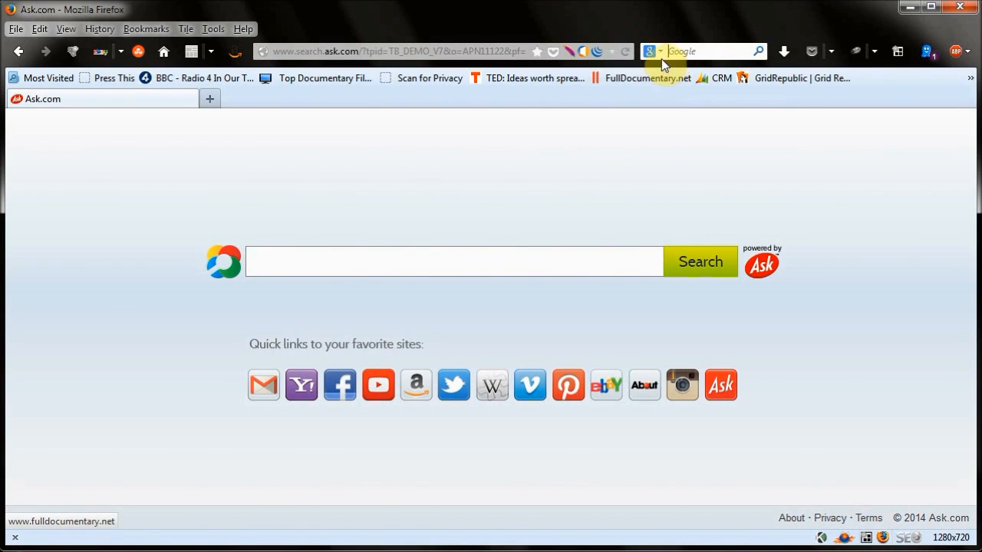
- Locate and select Ask Search in the list of installed search engines, keeping the list as it is
{"action": "left_click", "coordinate": [659, 52]}
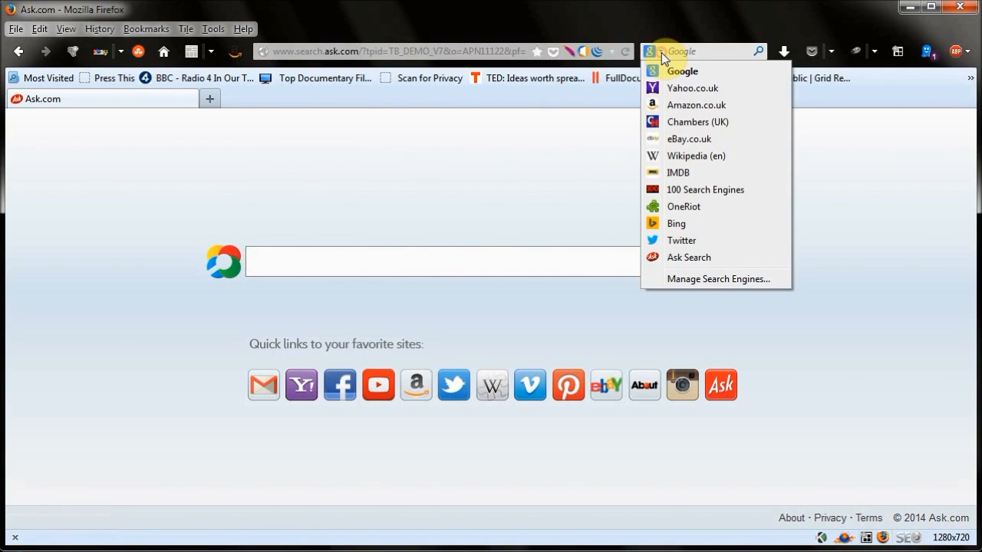
{"action": "left_click", "coordinate": [705, 281]}
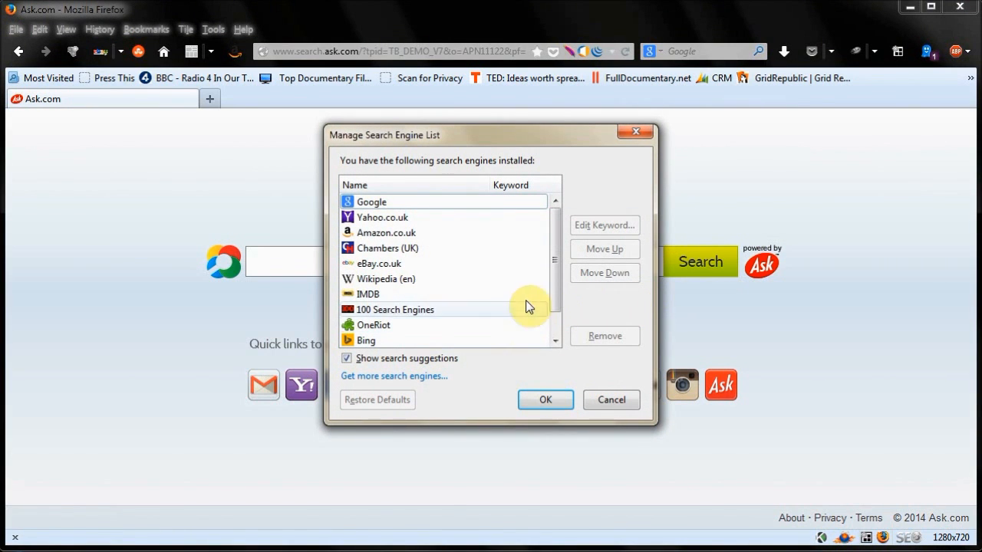
{"action": "left_click_drag", "start_coordinate": [559, 278], "coordinate": [557, 319]}
{"action": "left_click", "coordinate": [424, 343]}
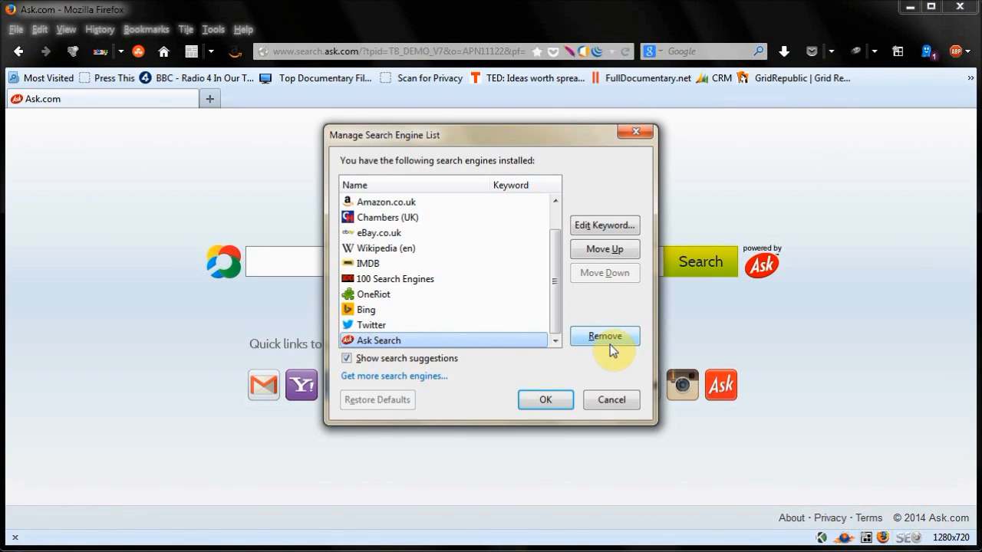
{"action": "left_click_drag", "start_coordinate": [558, 307], "coordinate": [549, 254]}
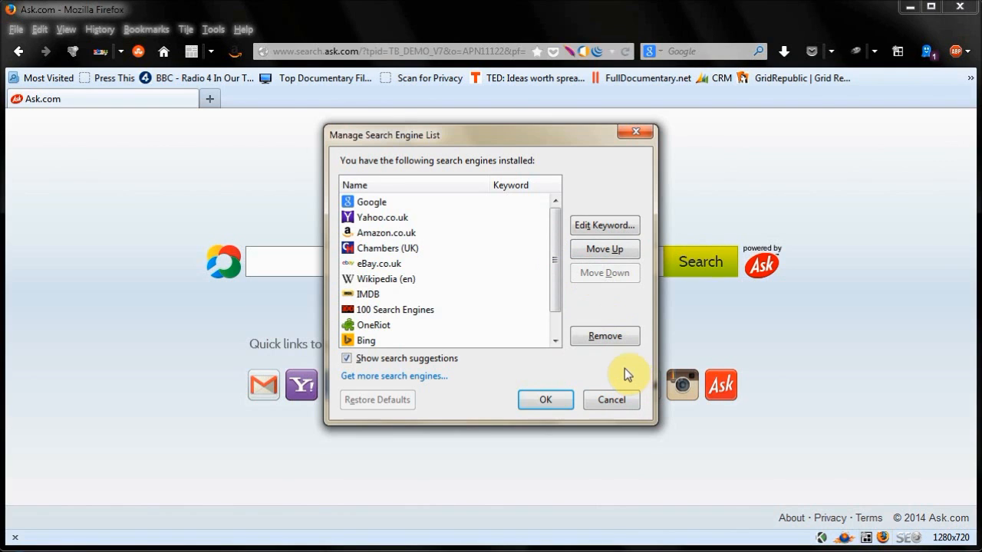
{"action": "left_click_drag", "start_coordinate": [559, 306], "coordinate": [570, 234]}
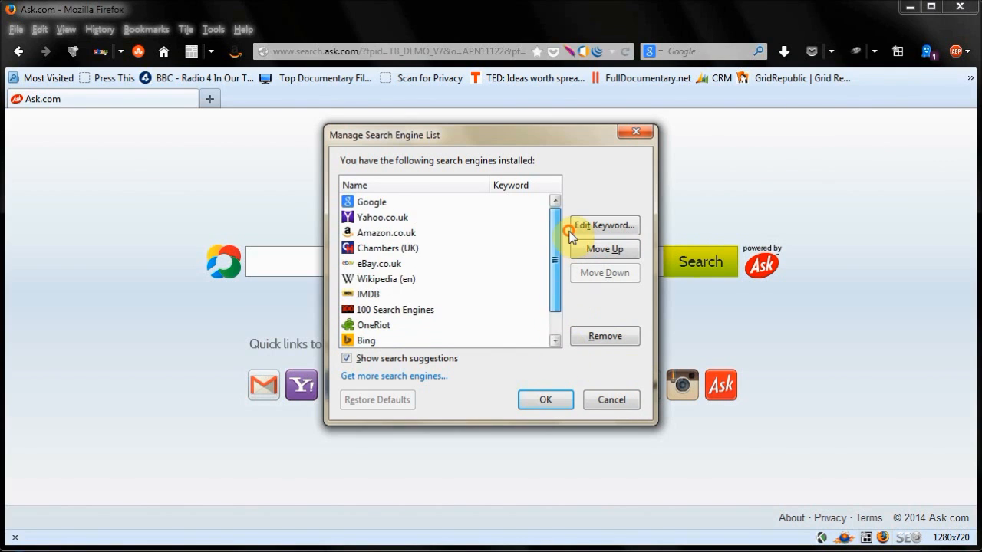
{"action": "left_click", "coordinate": [546, 401]}
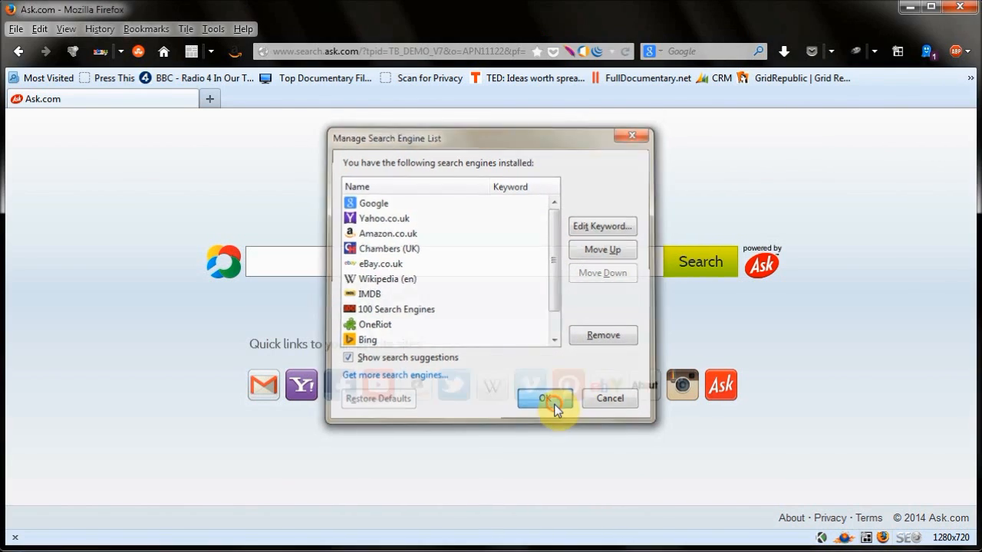
- Load the browser's home page to check which site it opens
{"action": "left_click", "coordinate": [412, 52]}
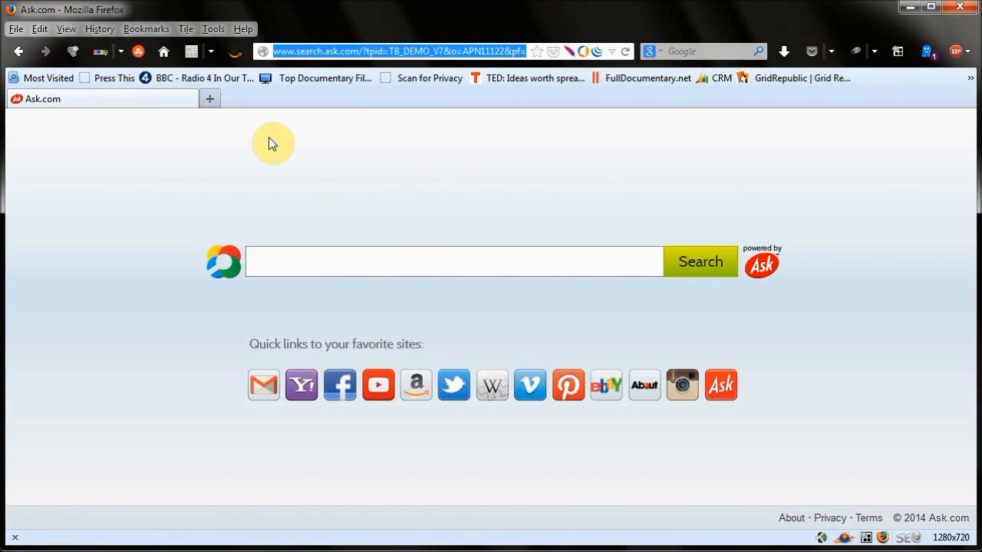
{"action": "left_click", "coordinate": [164, 51]}
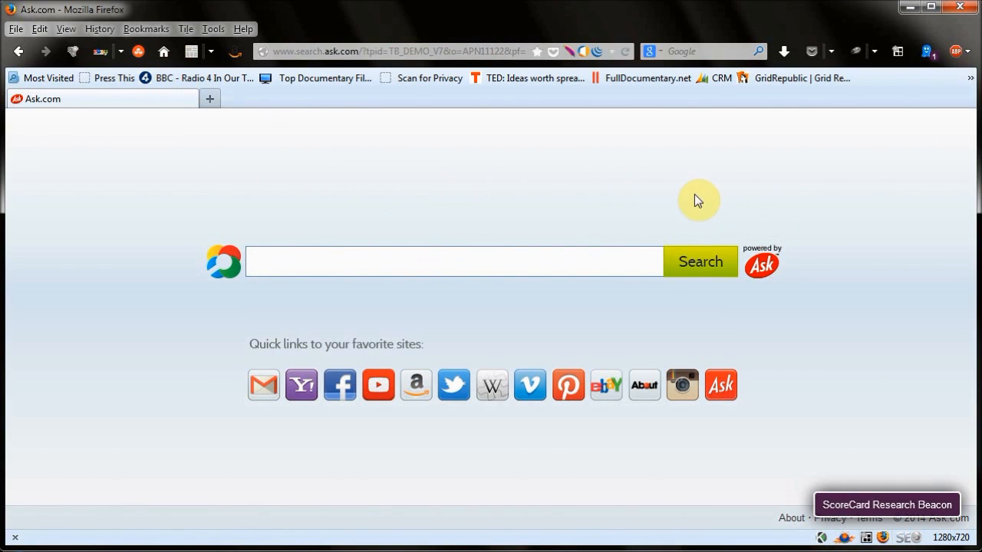
{"action": "left_click", "coordinate": [207, 25]}
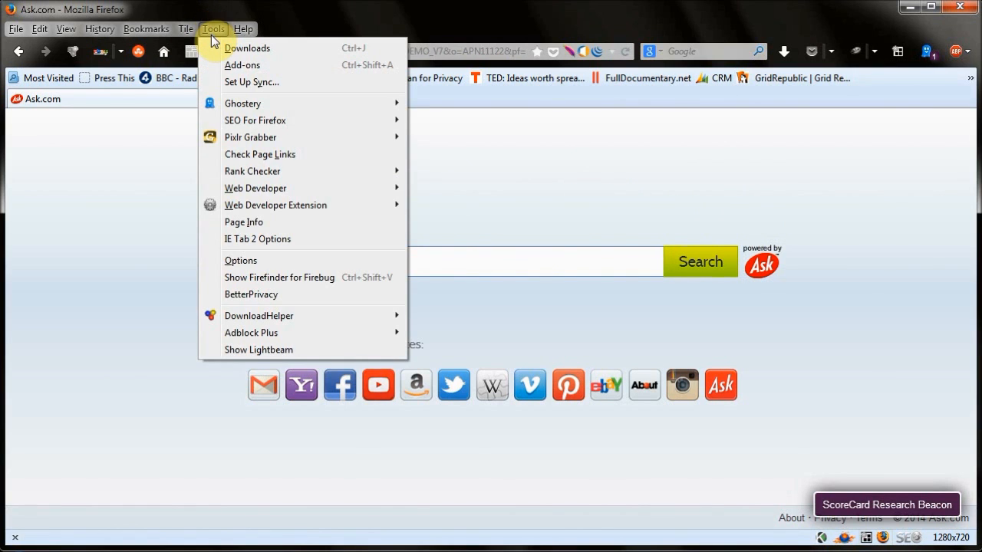
{"action": "left_click", "coordinate": [241, 262]}
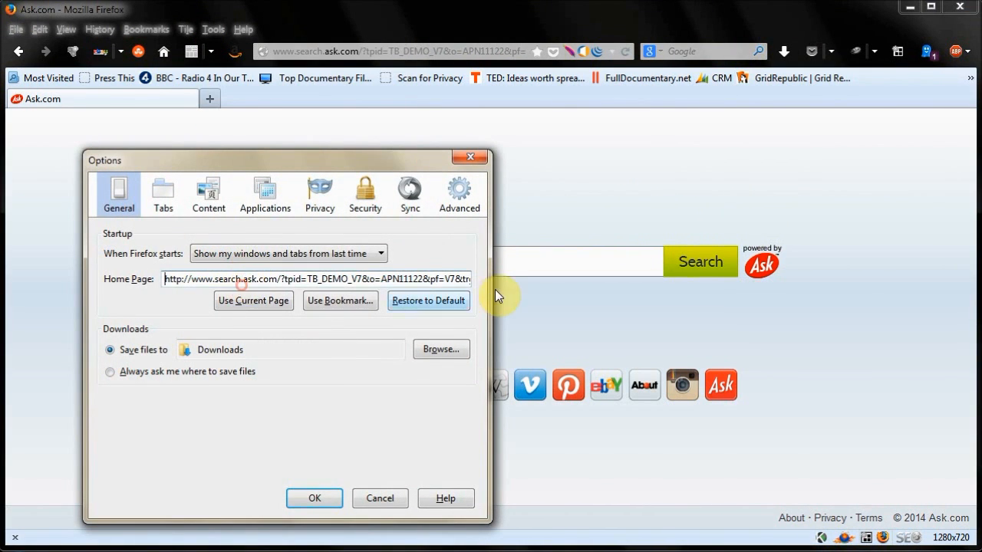
{"action": "key", "text": "ctrl+a"}
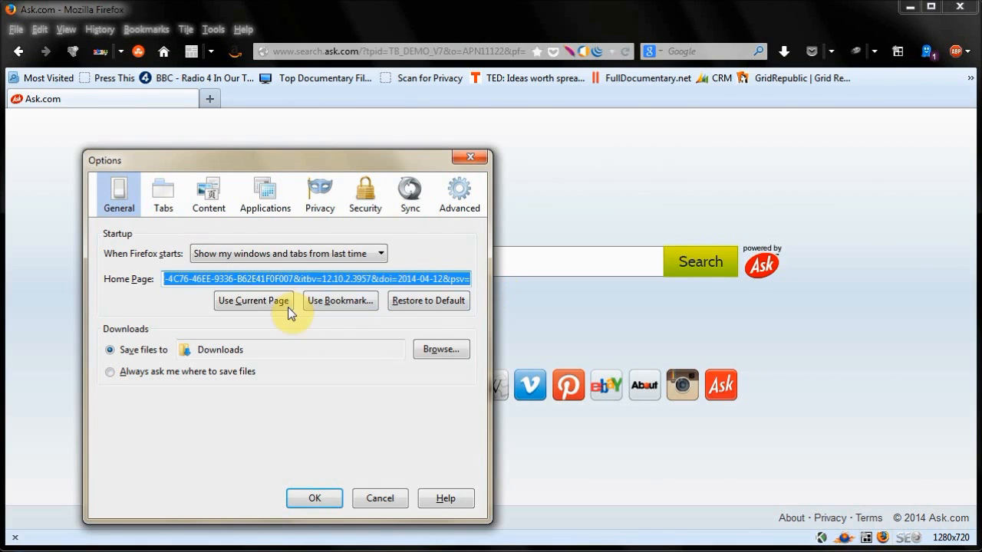
{"action": "left_click", "coordinate": [380, 498]}
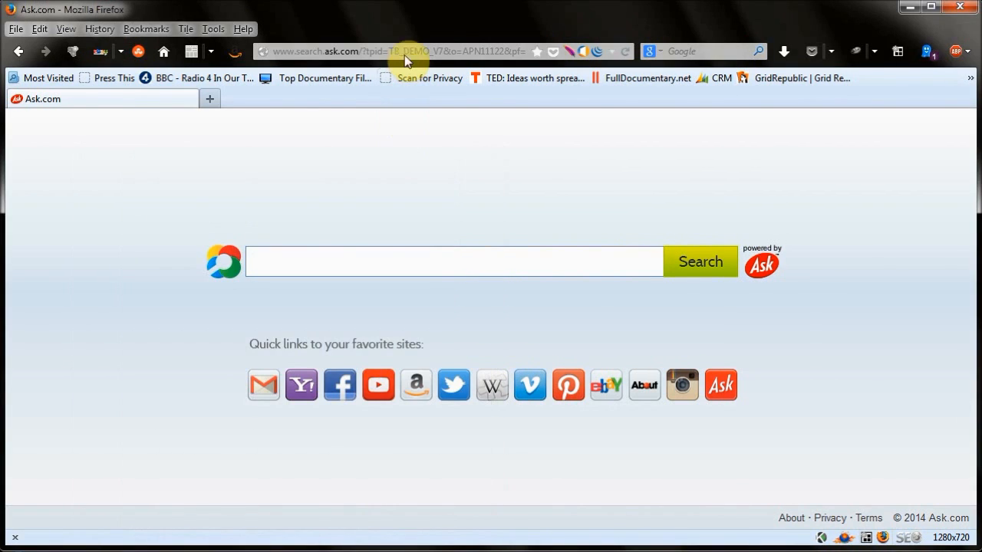
{"action": "left_click", "coordinate": [404, 53]}
{"action": "type", "text": "https"}
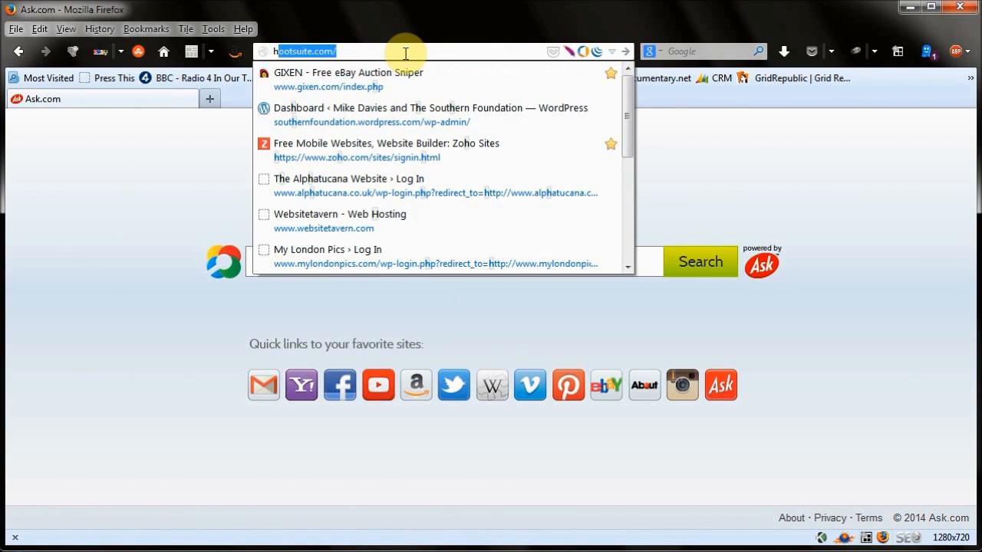
{"action": "type", "text": ":/?"}
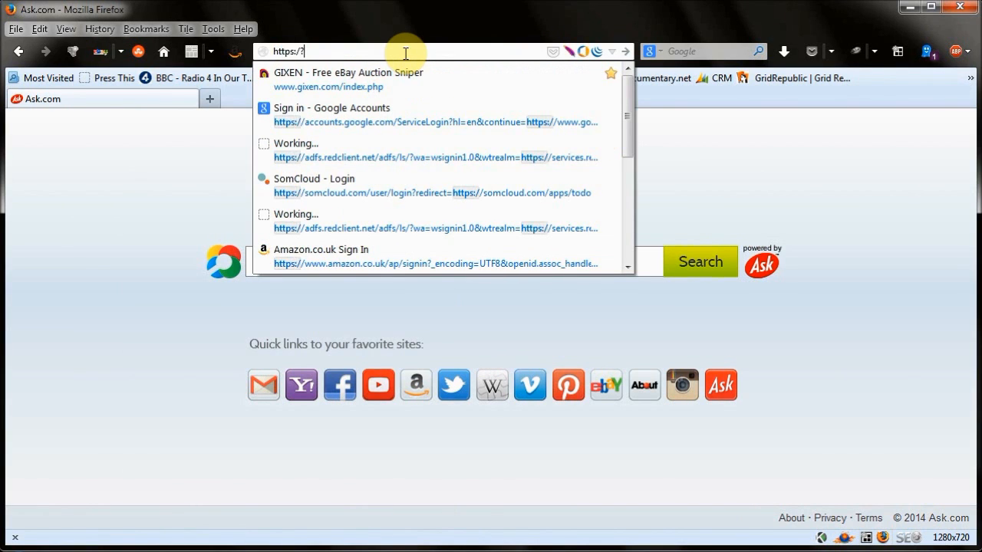
{"action": "key", "text": "BackSpace"}
{"action": "type", "text": "/www.googl"}
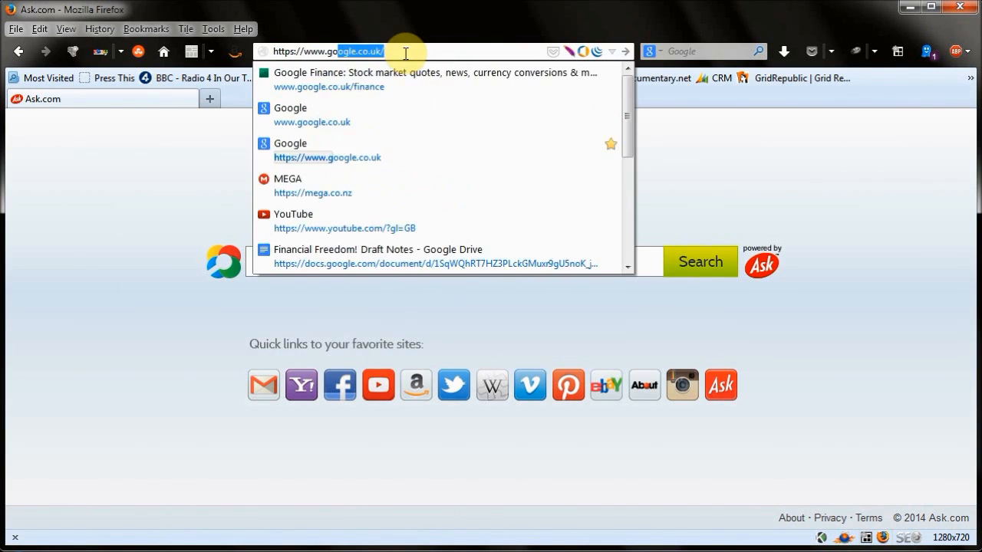
{"action": "type", "text": "e.co.uk"}
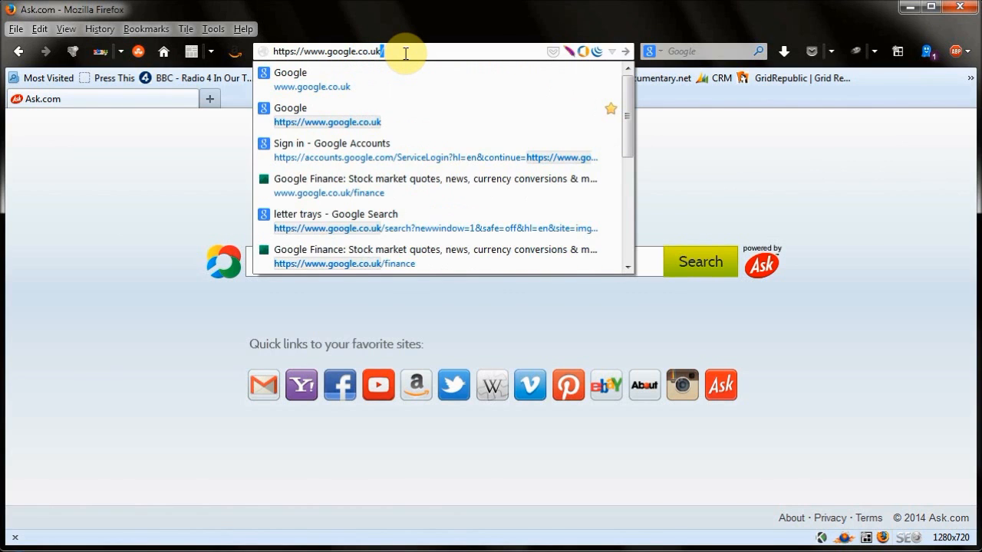
{"action": "key", "text": "Return"}
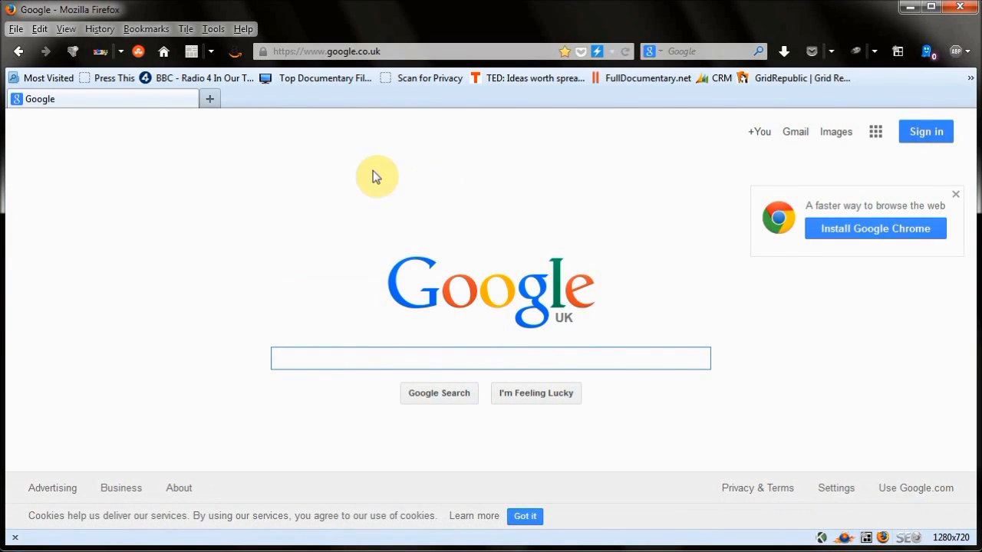
{"action": "left_click", "coordinate": [208, 29]}
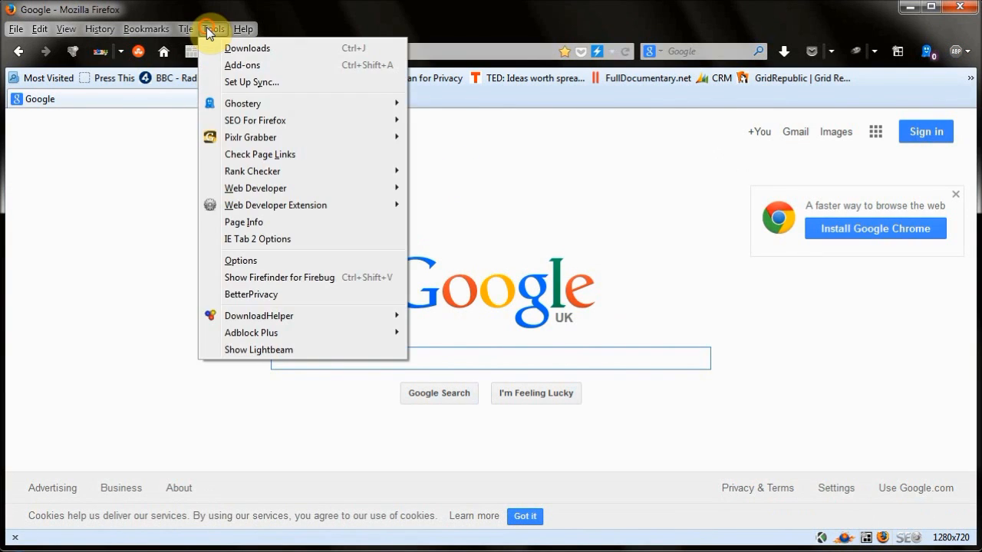
{"action": "left_click", "coordinate": [241, 262]}
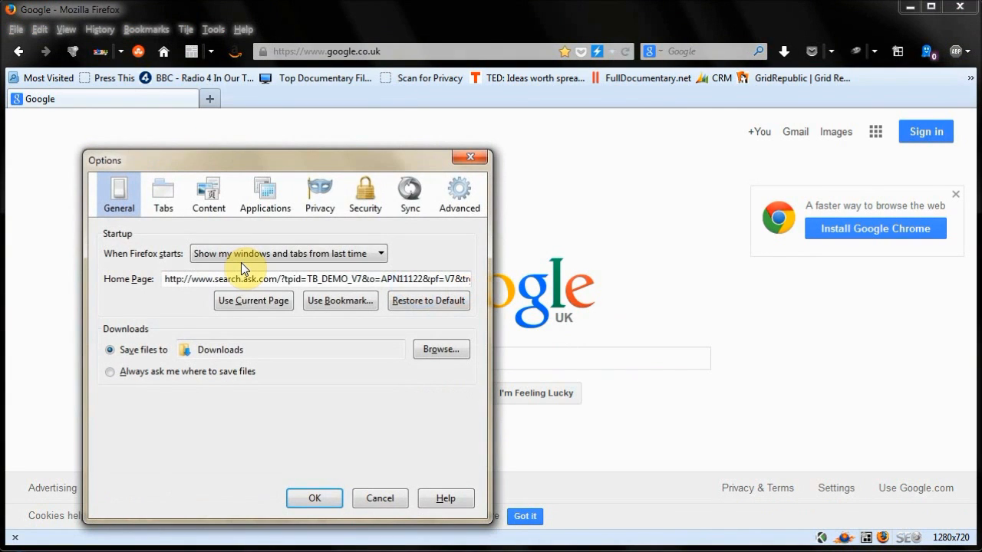
{"action": "left_click", "coordinate": [242, 298]}
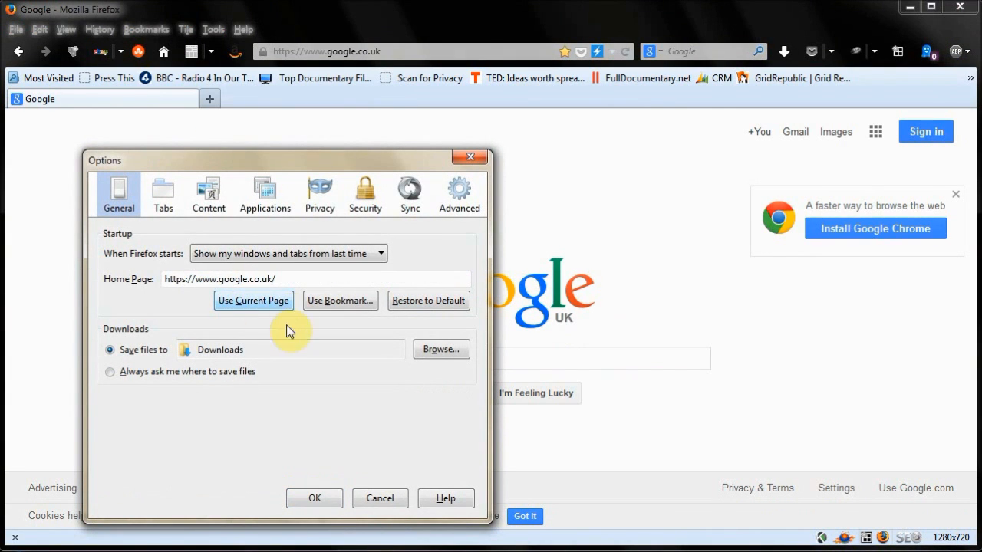
{"action": "left_click", "coordinate": [312, 499]}
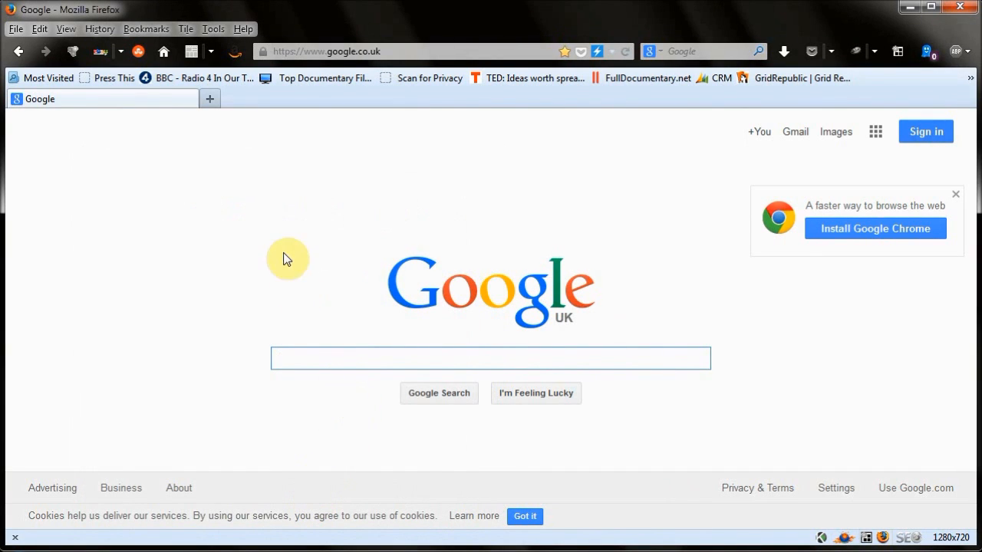
- Locate and select Ask Toolbar among the installed extensions, and close the add-ons manager without removing it
{"action": "left_click", "coordinate": [212, 32]}
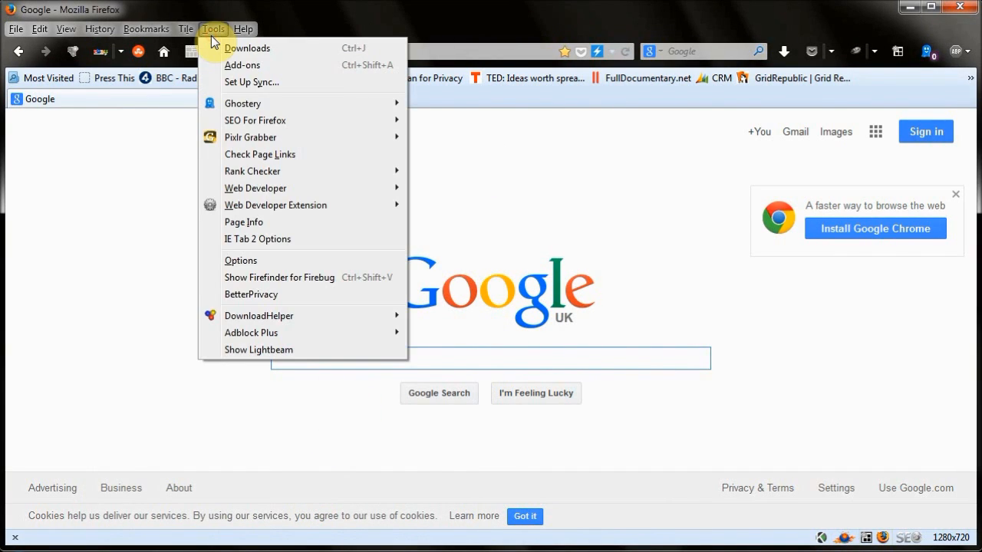
{"action": "left_click", "coordinate": [242, 68]}
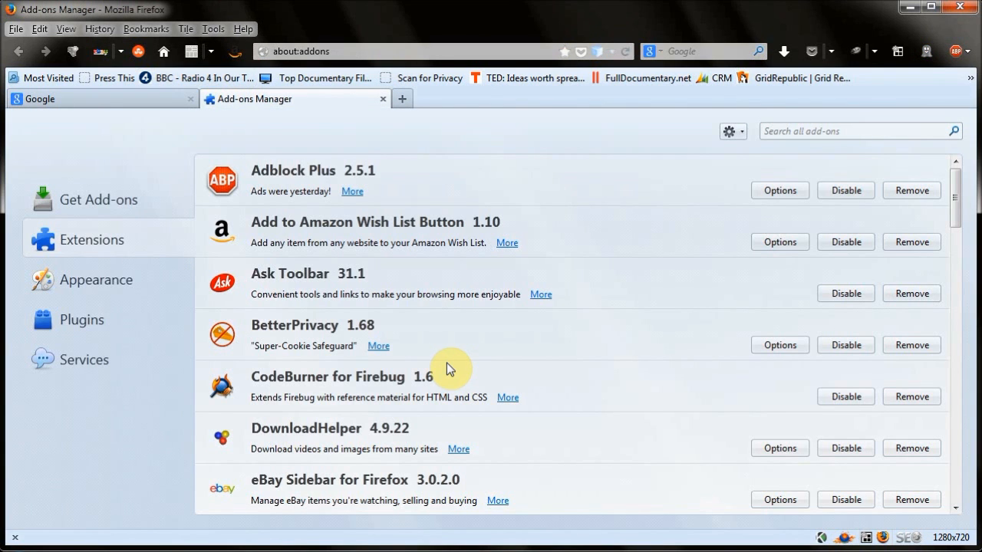
{"action": "left_click", "coordinate": [366, 302]}
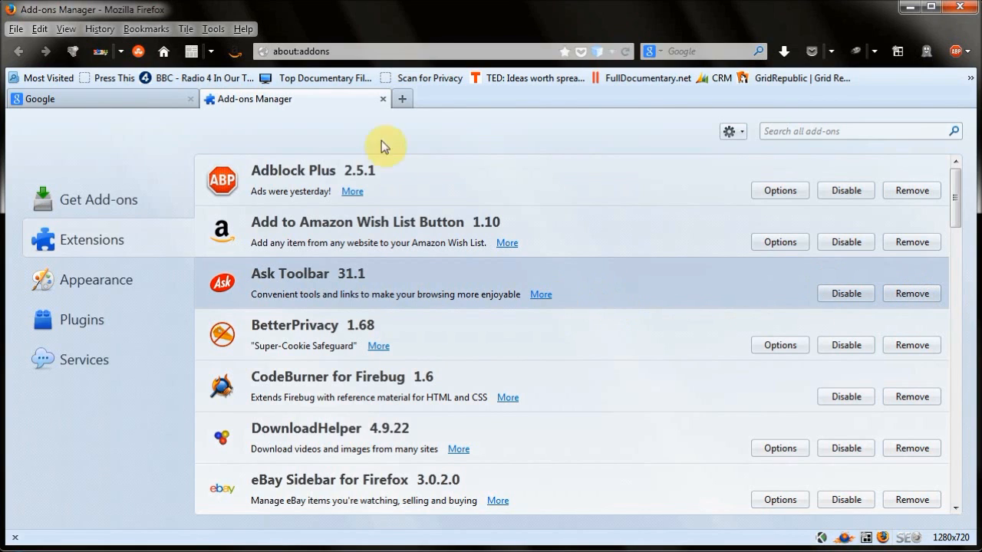
{"action": "left_click", "coordinate": [382, 99]}
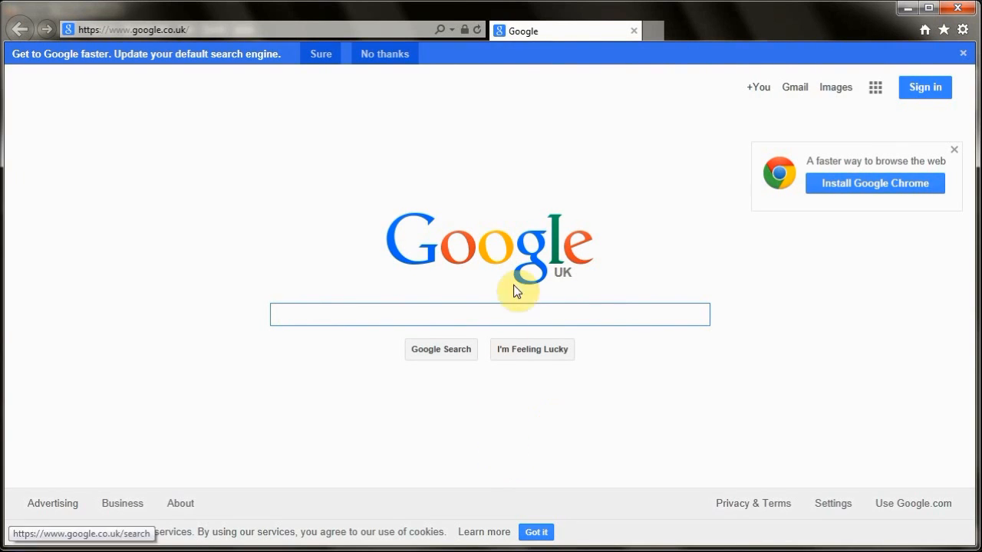
- Check the home page address in Internet Explorer's internet options and close the dialog
{"action": "left_click", "coordinate": [963, 32]}
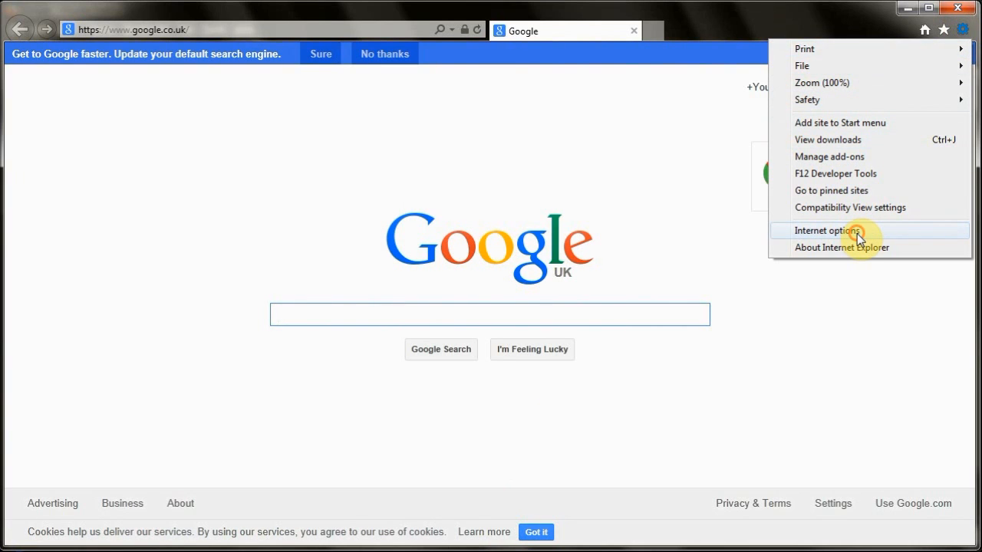
{"action": "left_click", "coordinate": [827, 231]}
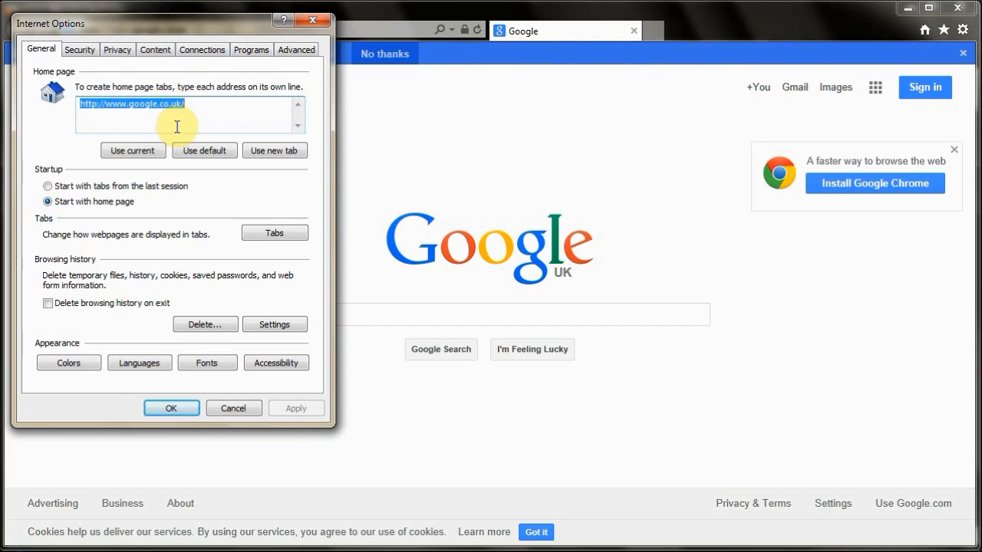
{"action": "left_click", "coordinate": [171, 408]}
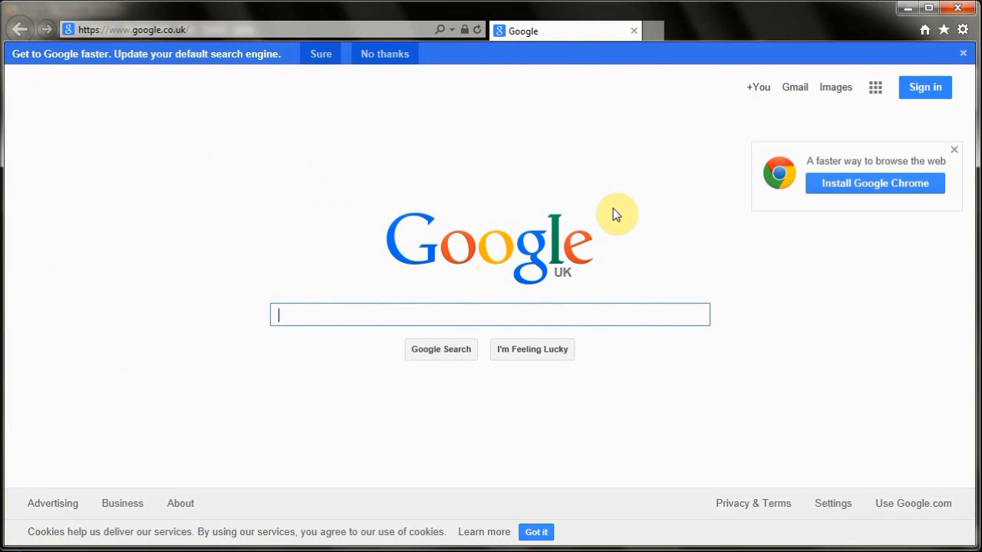
- Examine Internet Explorer's installed toolbars and extensions for Ask entries, selecting the Evernote and HP add-ons without disabling any
{"action": "left_click", "coordinate": [963, 32]}
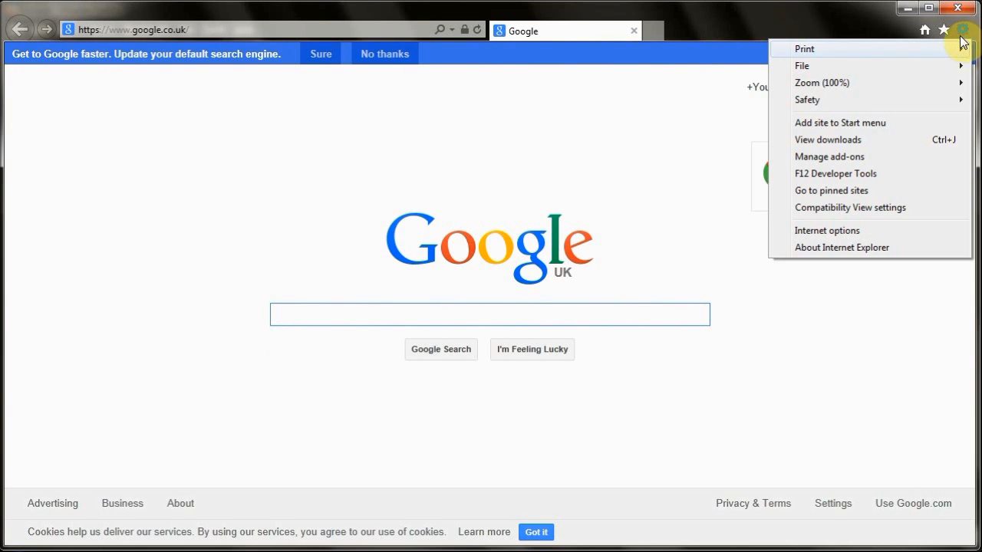
{"action": "left_click", "coordinate": [852, 160]}
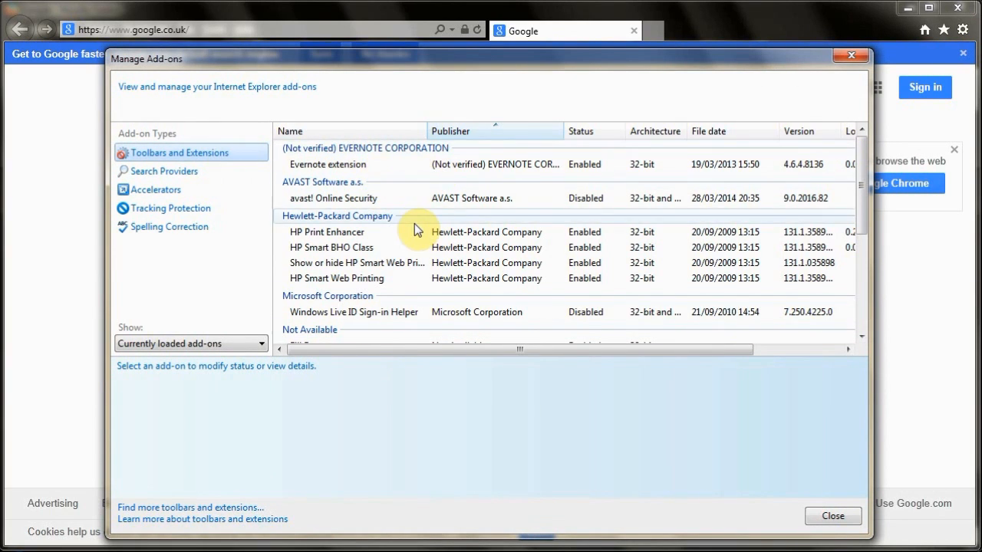
{"action": "left_click", "coordinate": [361, 165]}
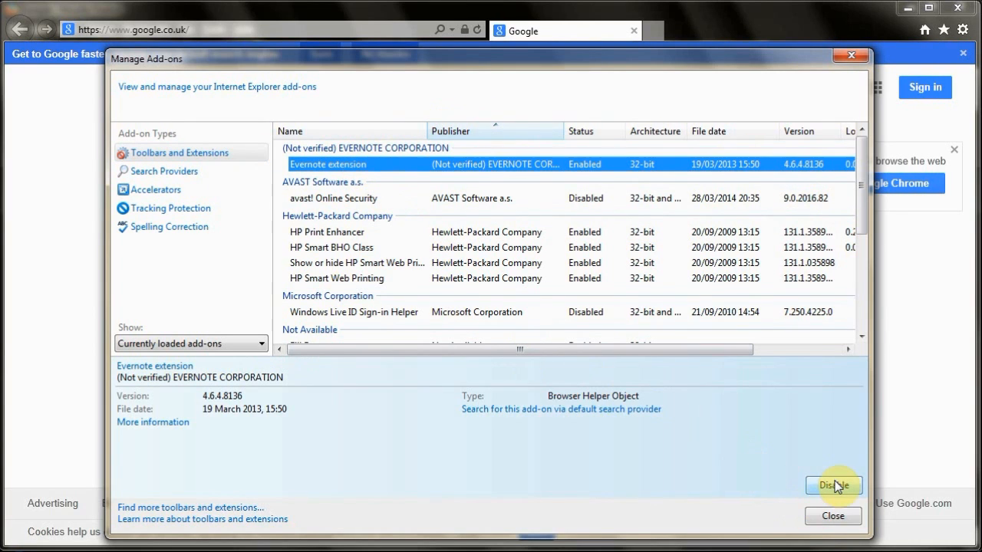
{"action": "left_click_drag", "start_coordinate": [643, 349], "coordinate": [774, 342]}
{"action": "left_click_drag", "start_coordinate": [707, 350], "coordinate": [510, 345]}
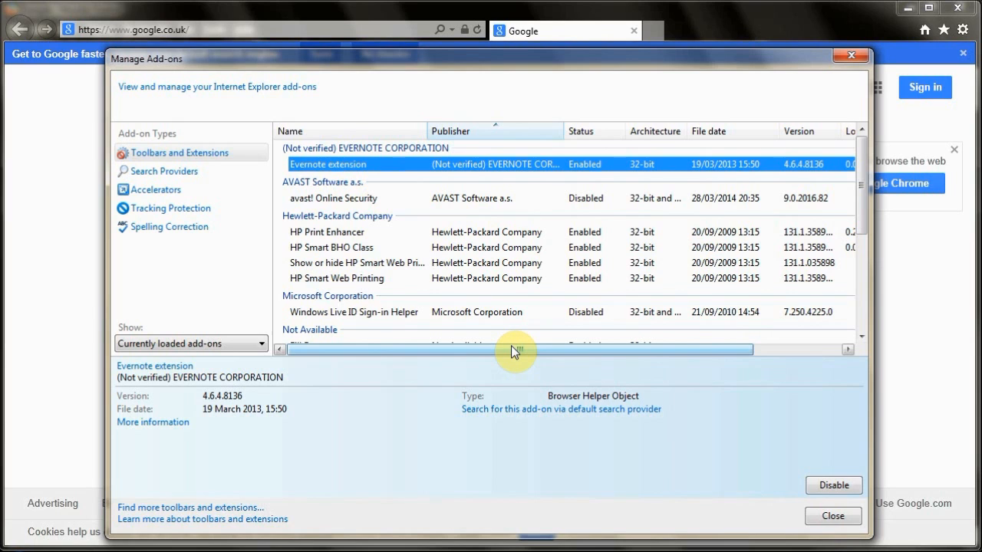
{"action": "left_click", "coordinate": [465, 234]}
{"action": "left_click", "coordinate": [465, 262]}
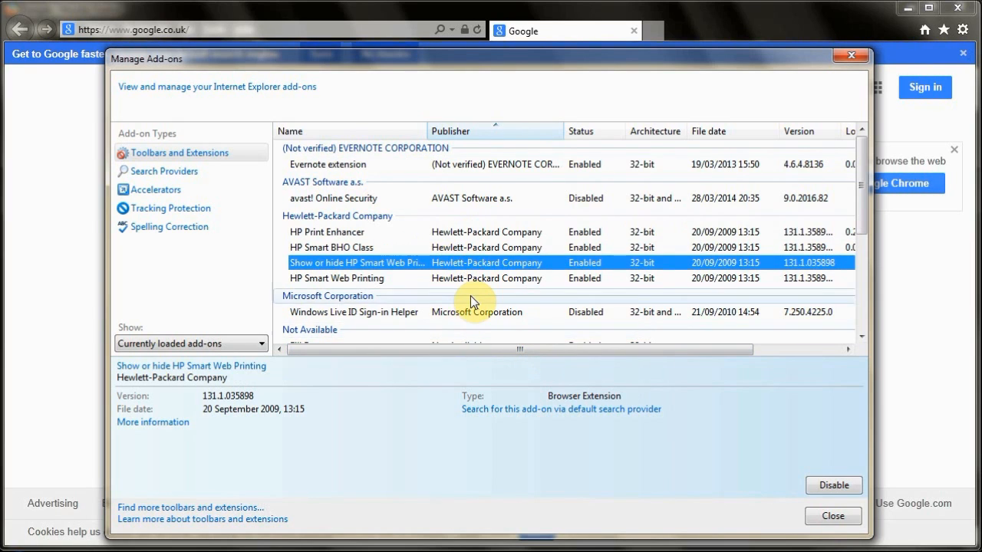
{"action": "scroll", "coordinate": [470, 295], "scroll_direction": "down", "scroll_amount": 1}
{"action": "scroll", "coordinate": [467, 276], "scroll_direction": "up", "scroll_amount": 1}
{"action": "left_click", "coordinate": [466, 166]}
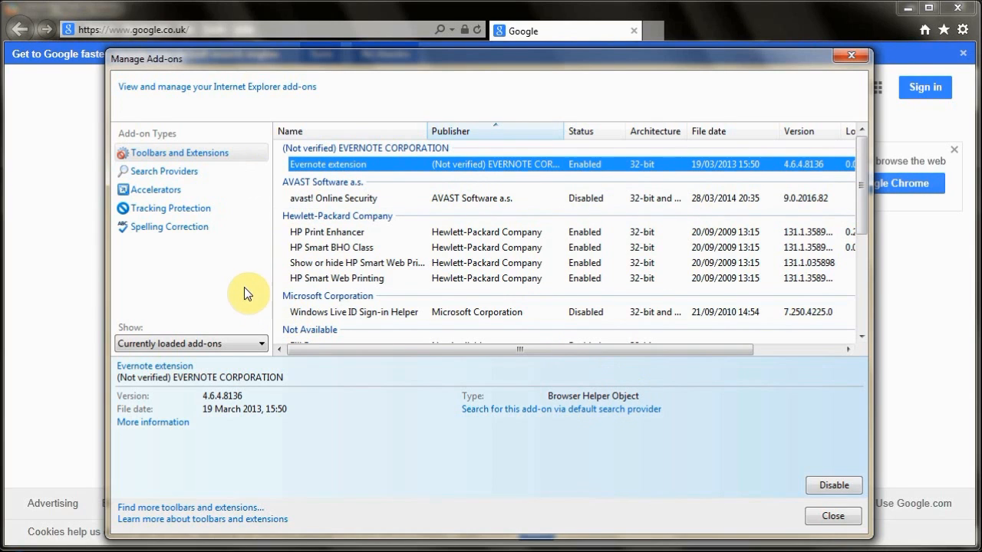
- Inspect the Google entry in Internet Explorer's search providers, and close the add-ons manager and that browser
{"action": "left_click", "coordinate": [174, 173]}
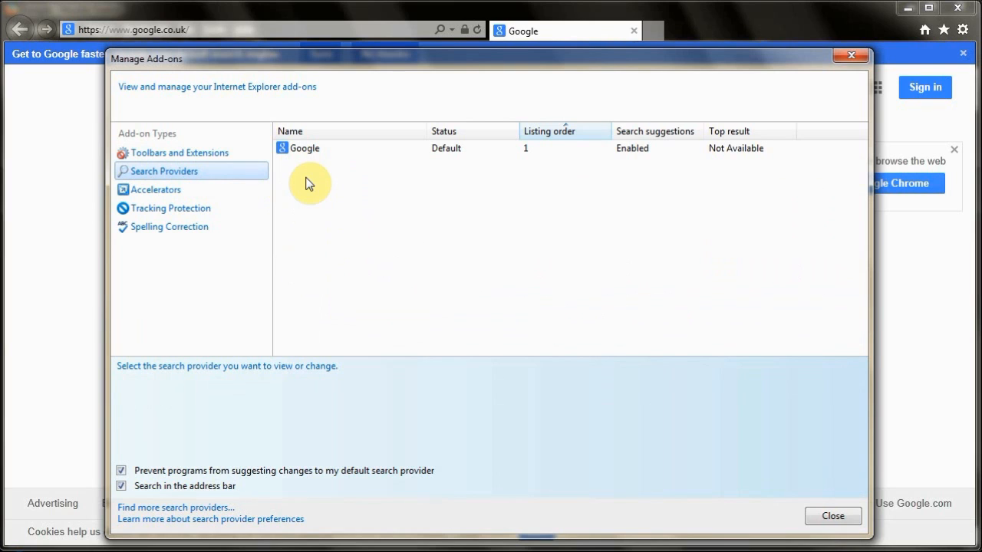
{"action": "left_click", "coordinate": [315, 151]}
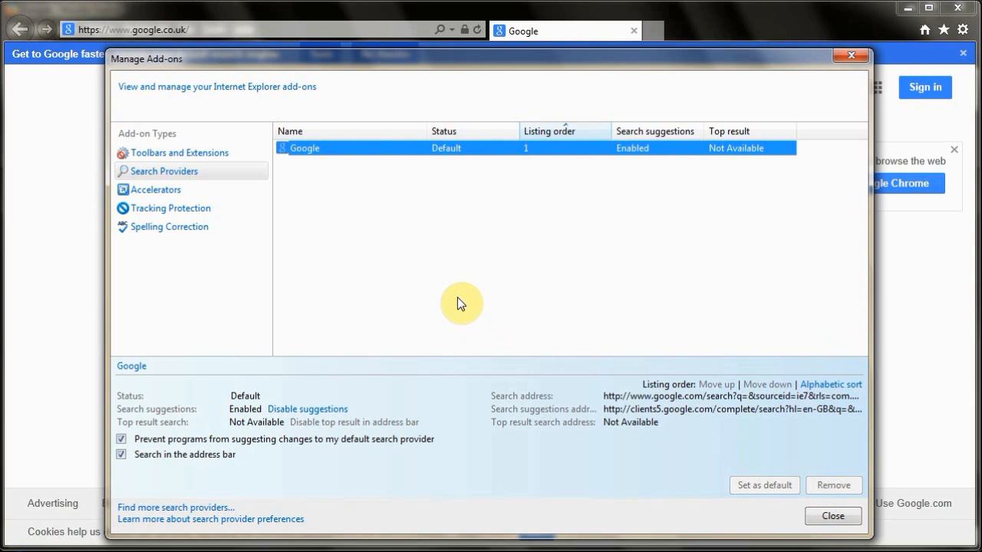
{"action": "left_click", "coordinate": [849, 62]}
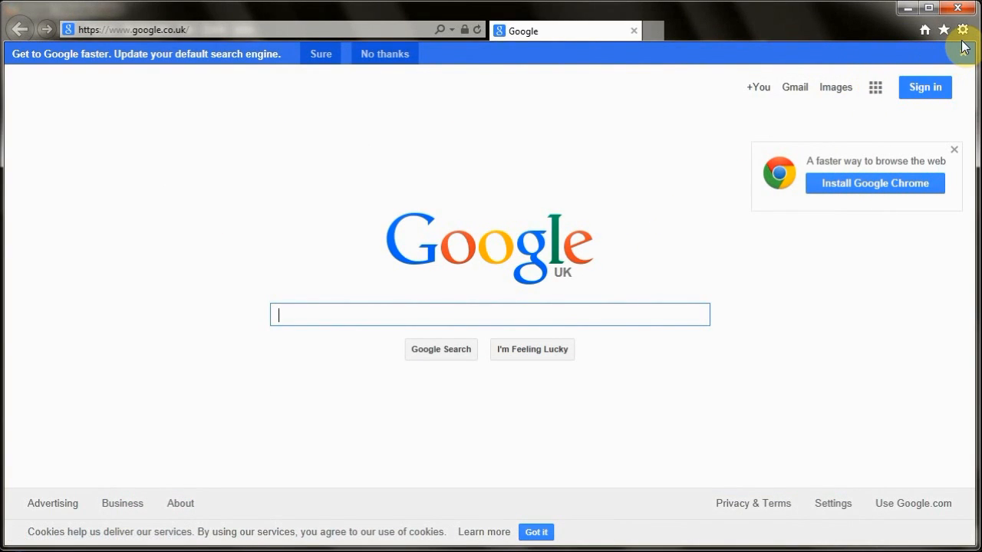
{"action": "left_click", "coordinate": [957, 10]}
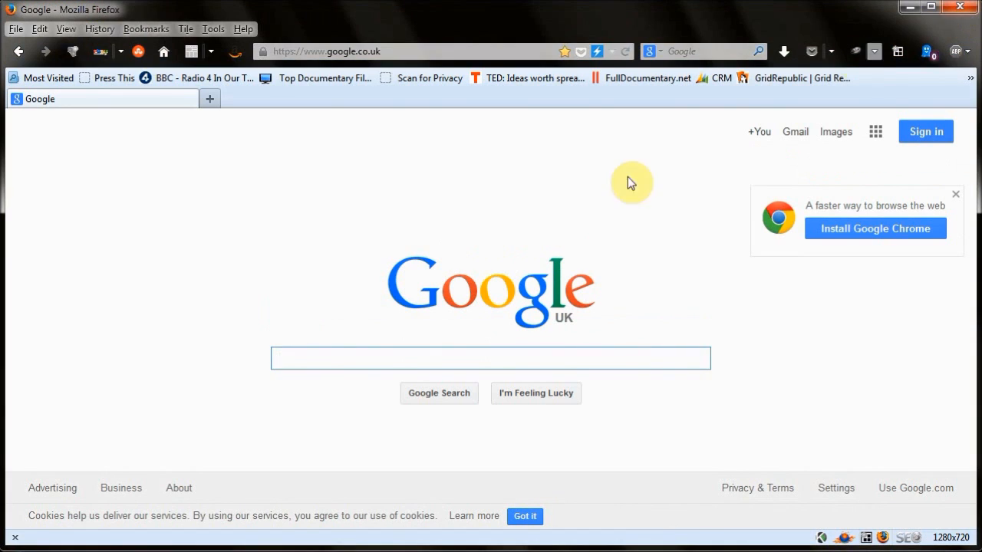
- Switch to Google Chrome and check which pages are set to open on start-up, keeping the list as it is
{"action": "left_click", "coordinate": [406, 551]}
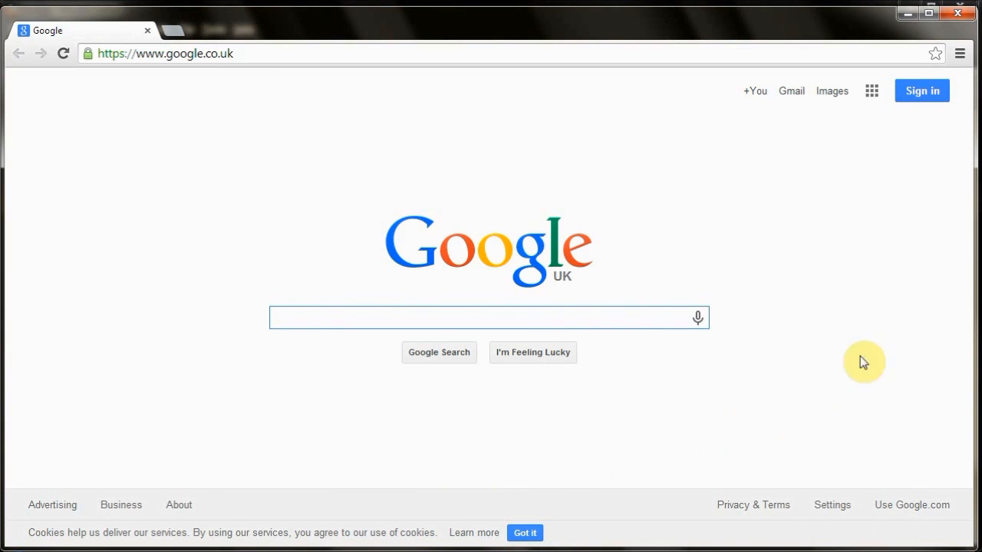
{"action": "left_click", "coordinate": [959, 54]}
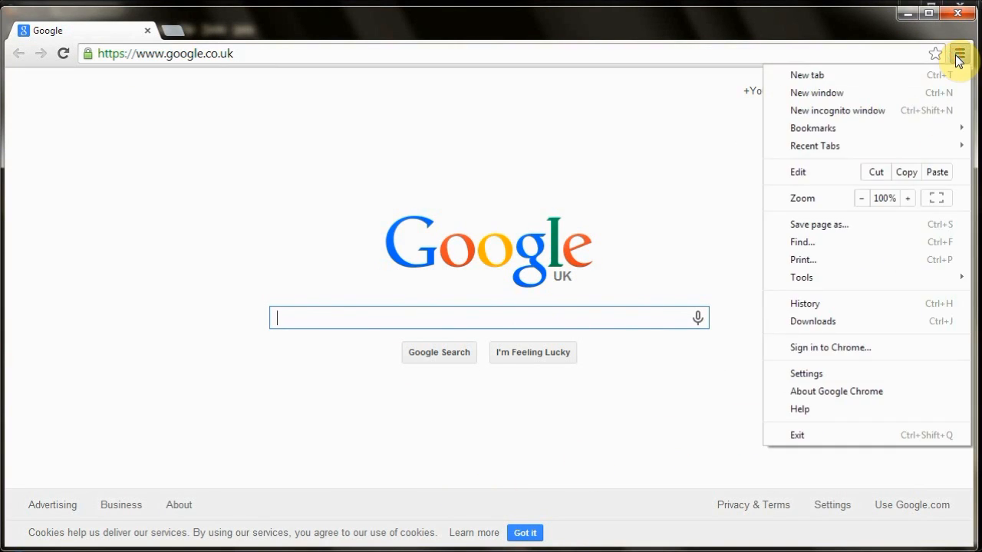
{"action": "left_click", "coordinate": [806, 375]}
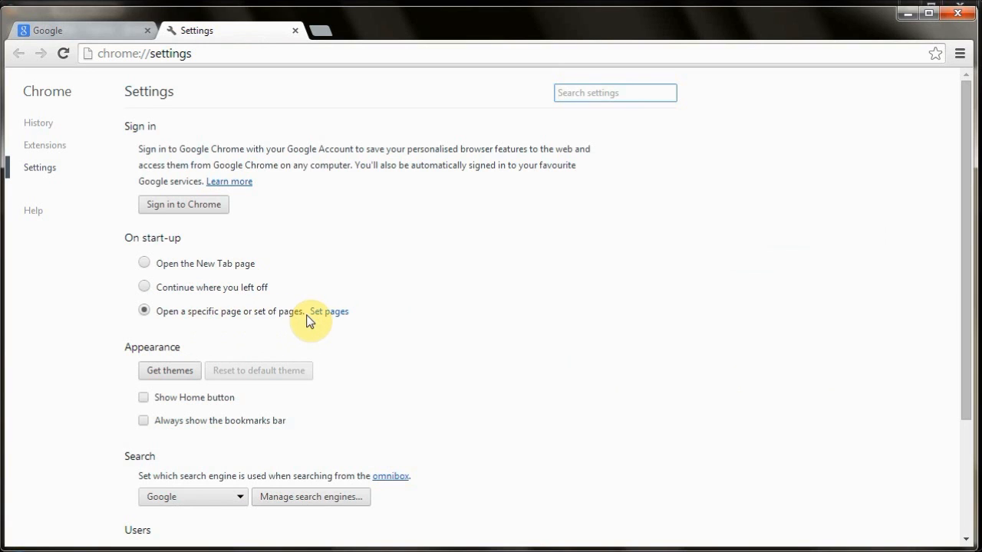
{"action": "left_click", "coordinate": [328, 313]}
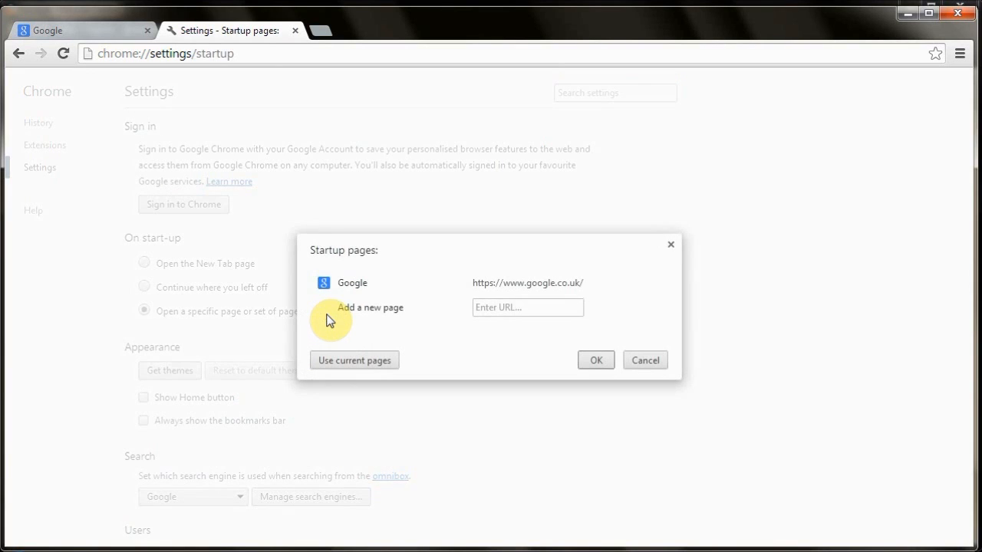
{"action": "mouse_move", "coordinate": [654, 291]}
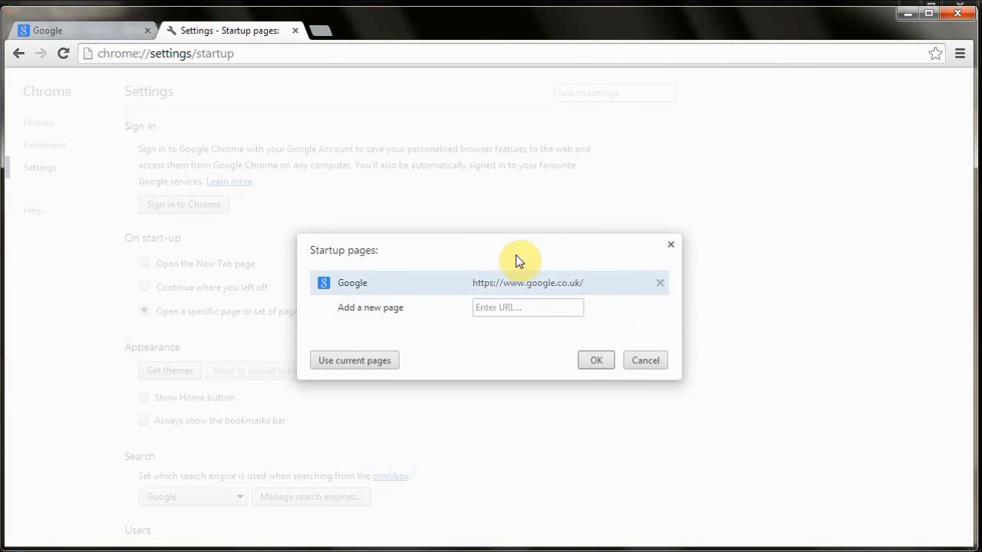
{"action": "left_click", "coordinate": [596, 359]}
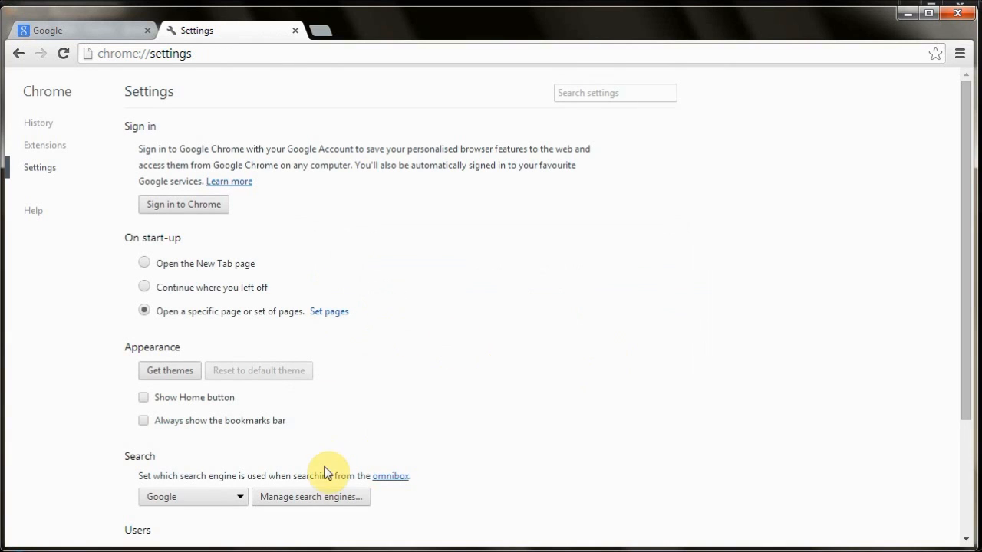
- Review Chrome's list of default search engines for Ask entries, and close the settings and the browser
{"action": "scroll", "coordinate": [460, 405], "scroll_direction": "down", "scroll_amount": 2}
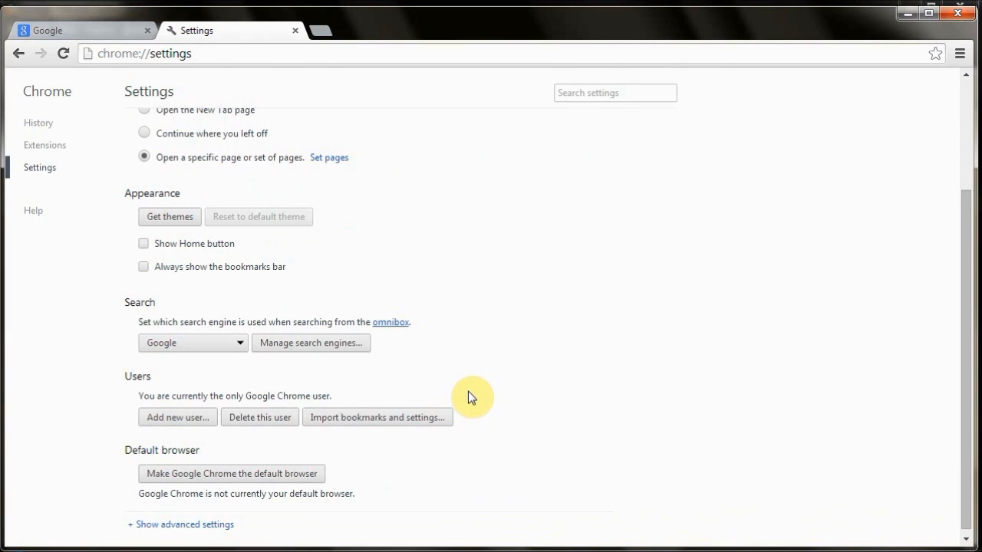
{"action": "left_click", "coordinate": [325, 344]}
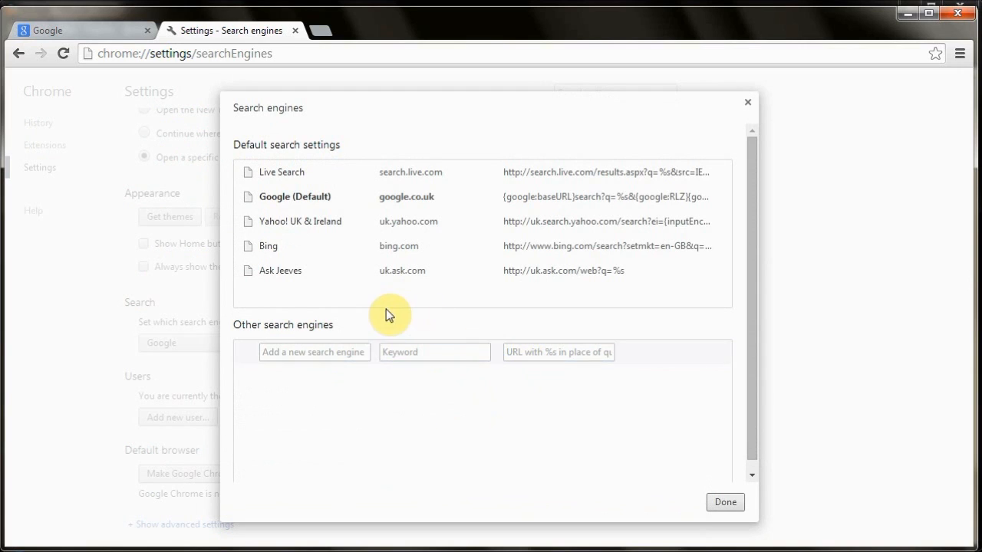
{"action": "mouse_move", "coordinate": [580, 276]}
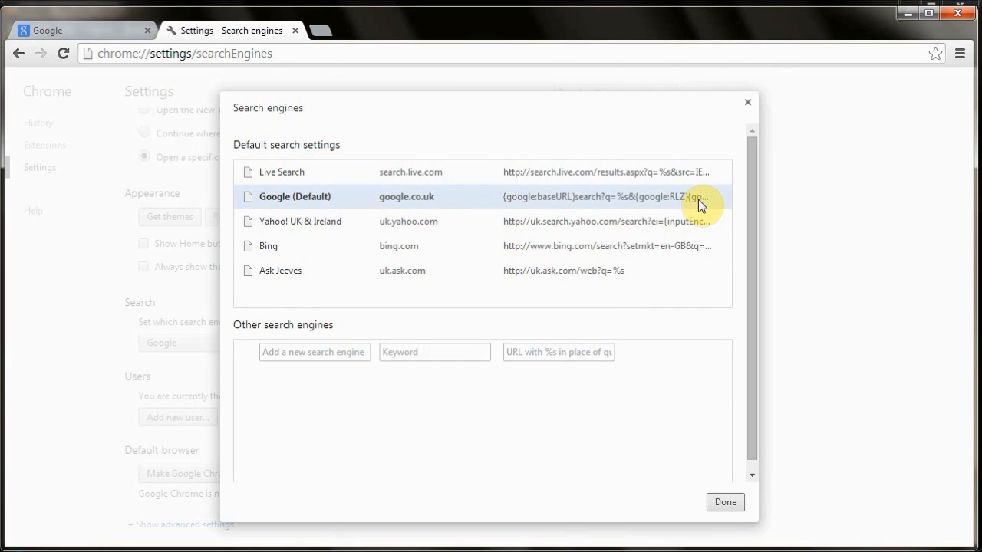
{"action": "left_click", "coordinate": [726, 503]}
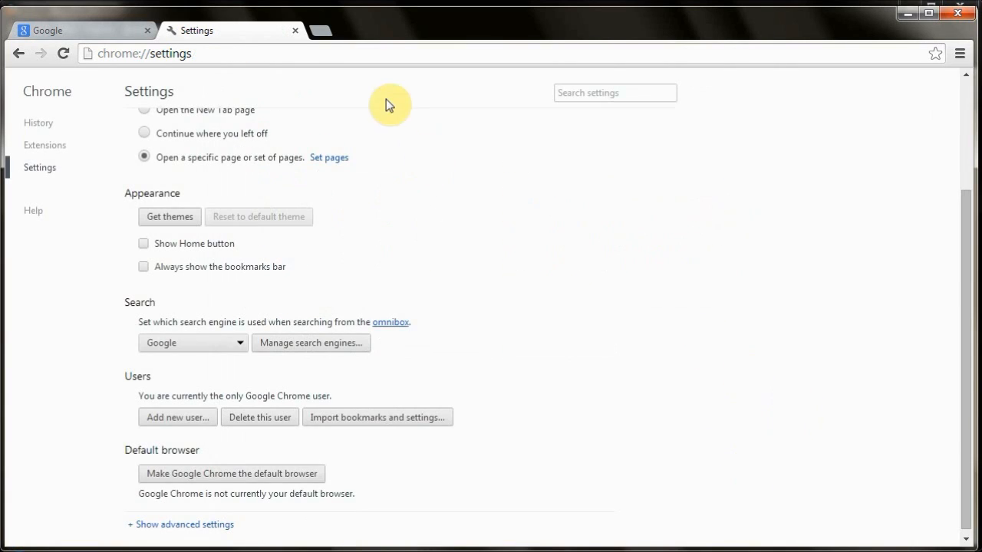
{"action": "left_click", "coordinate": [296, 32]}
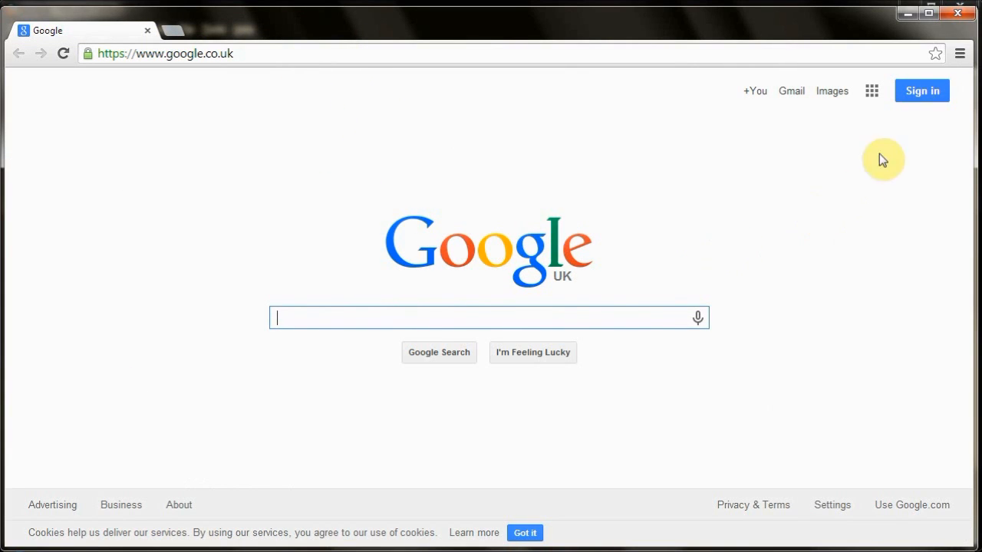
{"action": "left_click", "coordinate": [957, 15]}
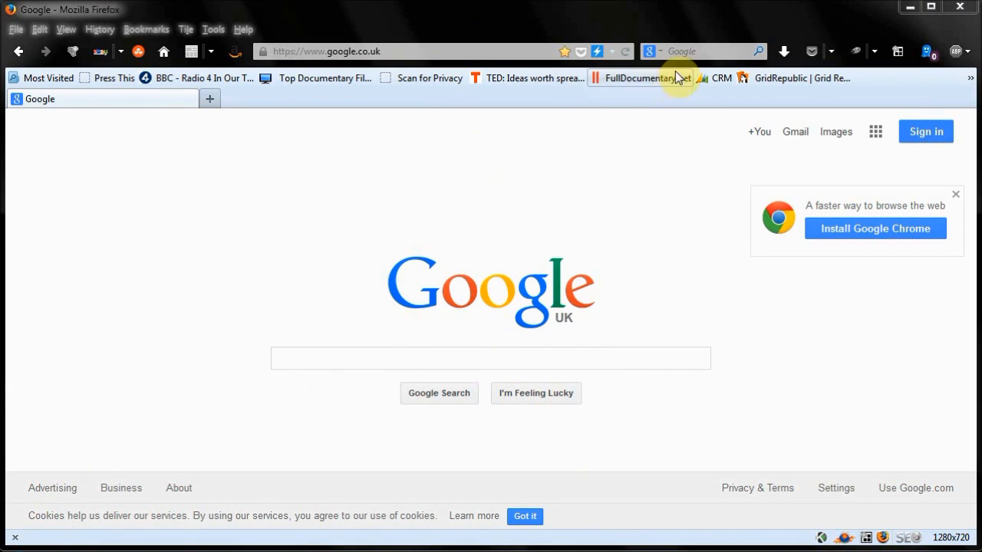
- Search Google for malwarebytes
{"action": "left_click", "coordinate": [597, 358]}
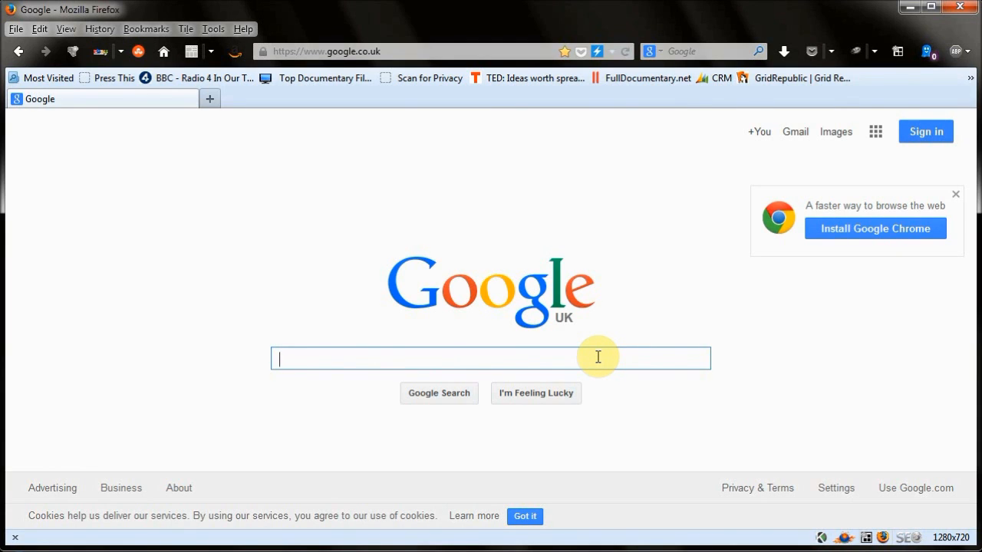
{"action": "type", "text": "malwar"}
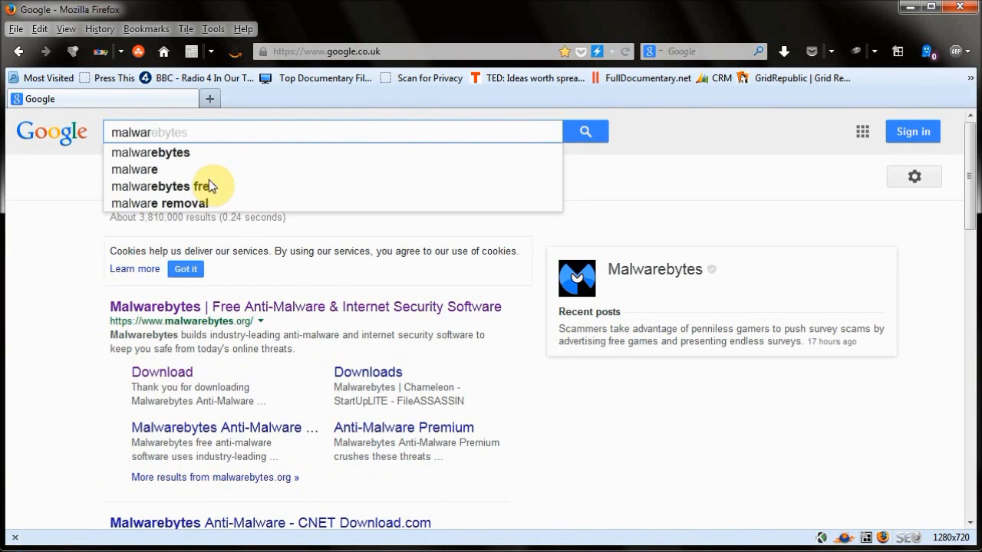
{"action": "left_click", "coordinate": [171, 150]}
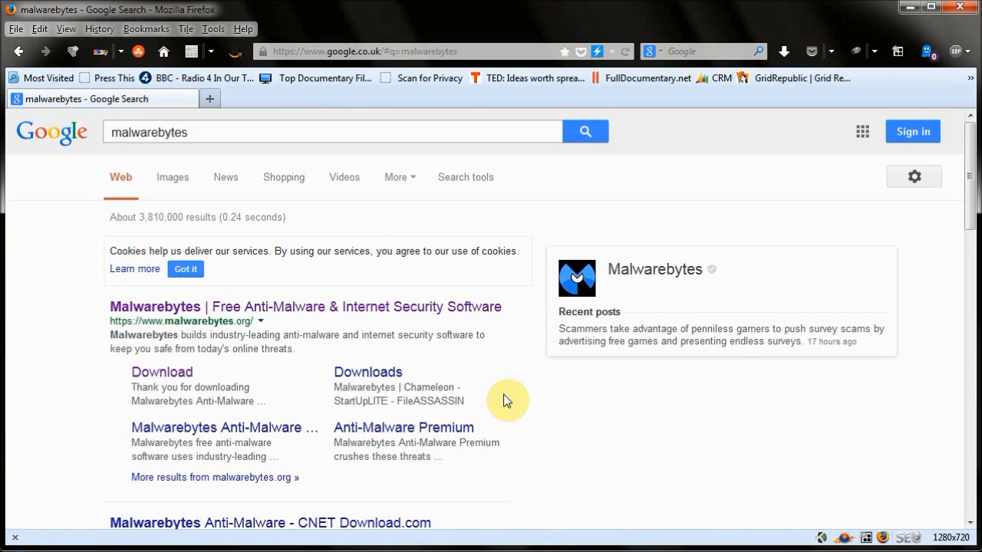
- Locate the Restart option among the computer's shutdown choices without restarting
{"action": "left_click", "coordinate": [15, 549]}
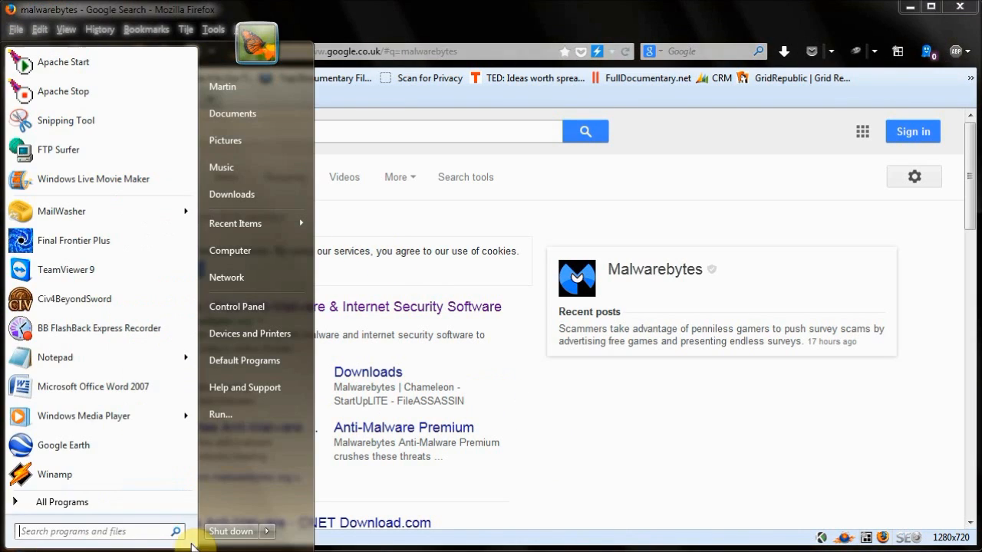
{"action": "mouse_move", "coordinate": [265, 535]}
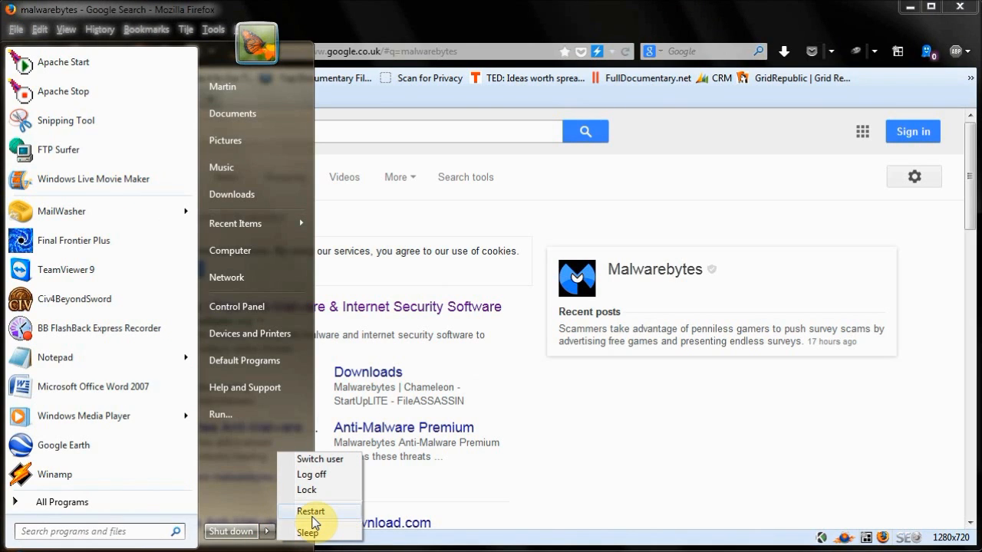
{"action": "left_click", "coordinate": [23, 549]}
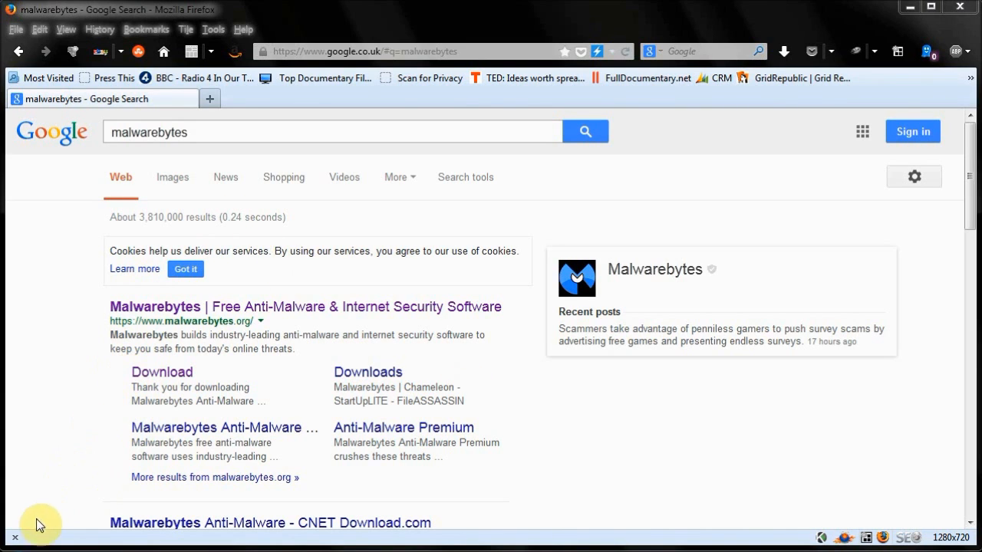
- Launch msconfig to open System Configuration, and move its window lower on the screen
{"action": "left_click", "coordinate": [23, 551]}
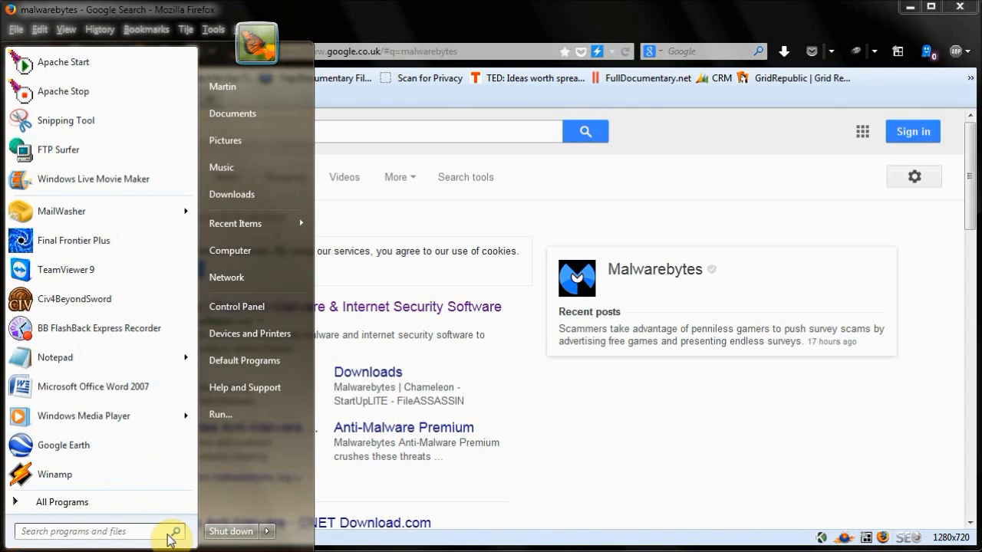
{"action": "type", "text": "mscon"}
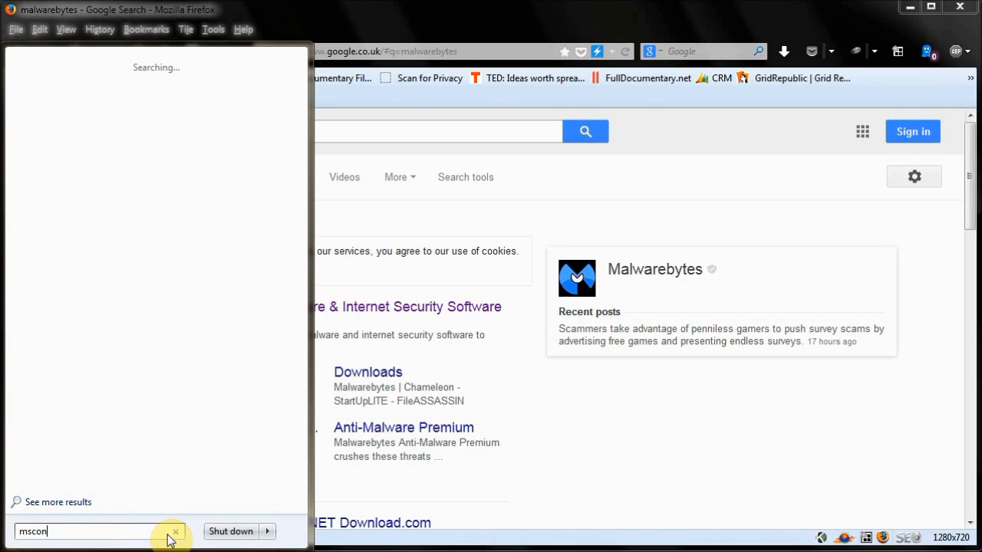
{"action": "type", "text": "fig"}
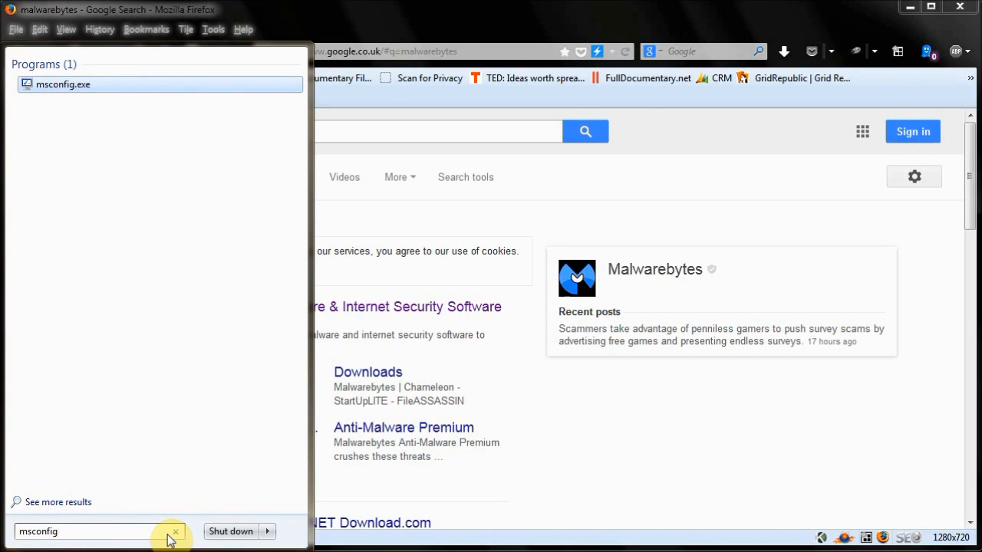
{"action": "left_click", "coordinate": [83, 91]}
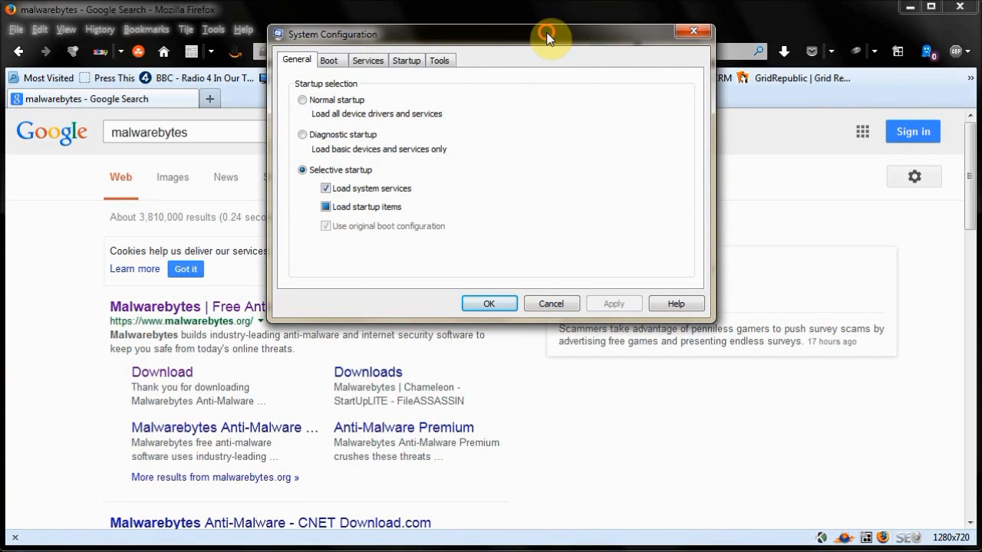
{"action": "left_click_drag", "start_coordinate": [547, 37], "coordinate": [538, 107]}
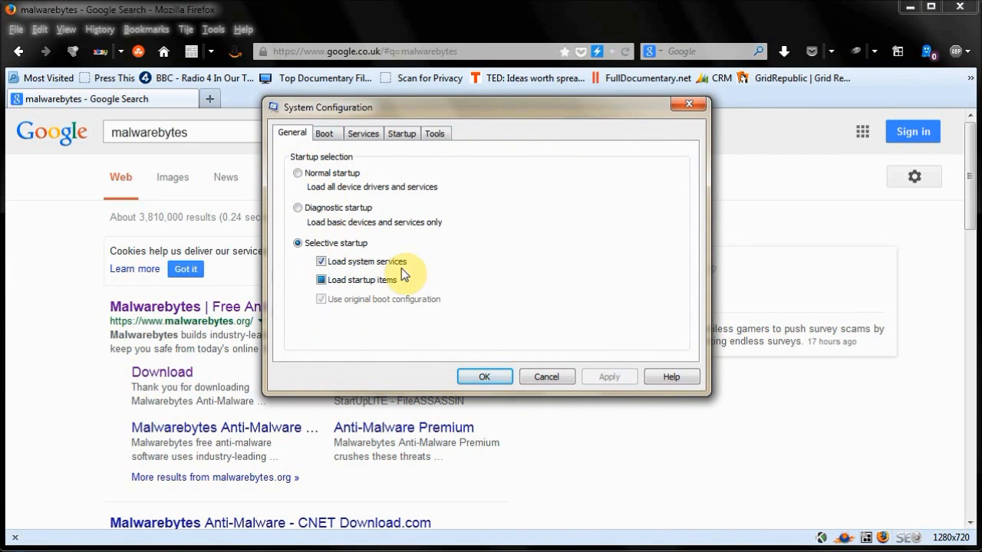
- Enable Safe boot with the Network option in the Windows 7 boot settings
{"action": "left_click", "coordinate": [325, 135]}
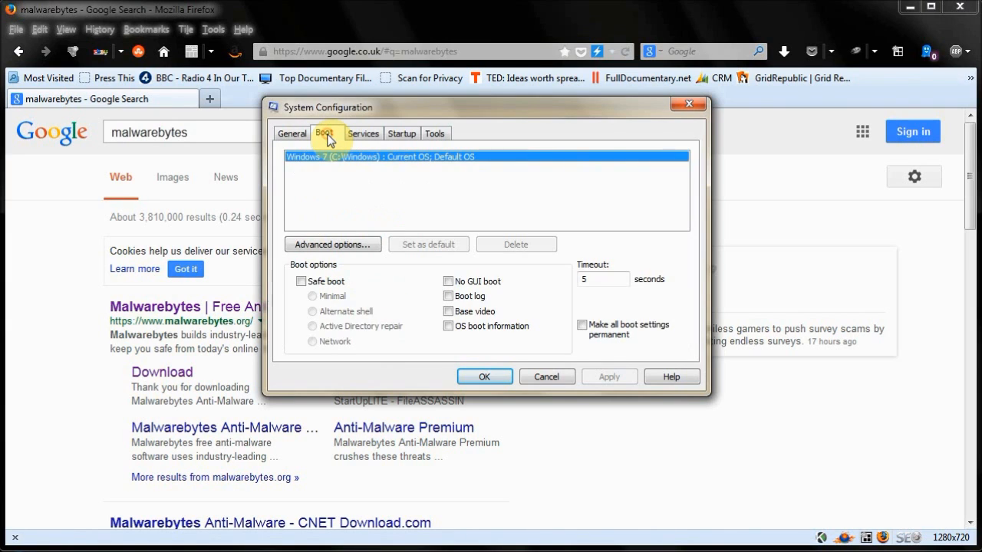
{"action": "left_click", "coordinate": [300, 281]}
{"action": "left_click", "coordinate": [313, 342]}
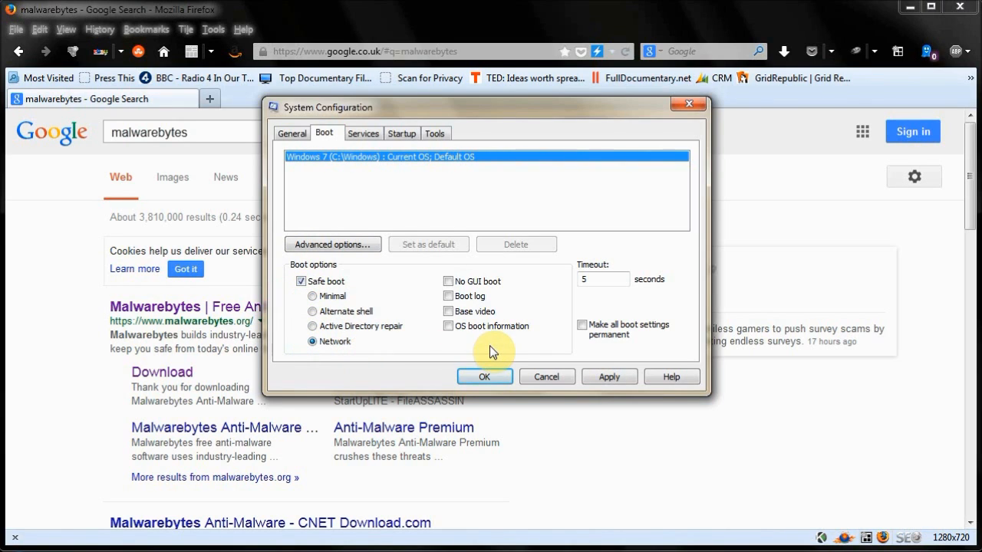
{"action": "left_click", "coordinate": [482, 373]}
- Search the computer for msconfig again, and return to the open System Configuration window
{"action": "left_click", "coordinate": [22, 546]}
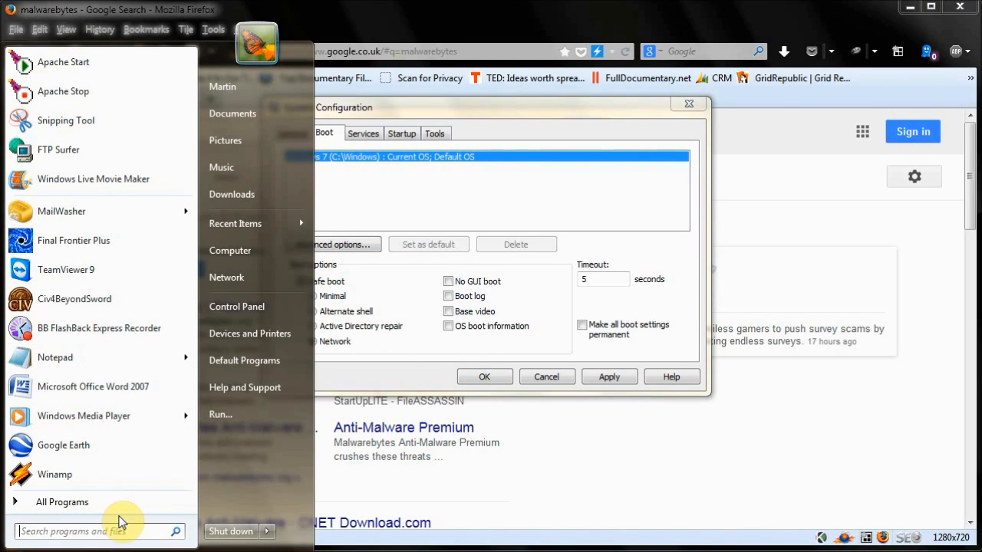
{"action": "type", "text": "msconfig"}
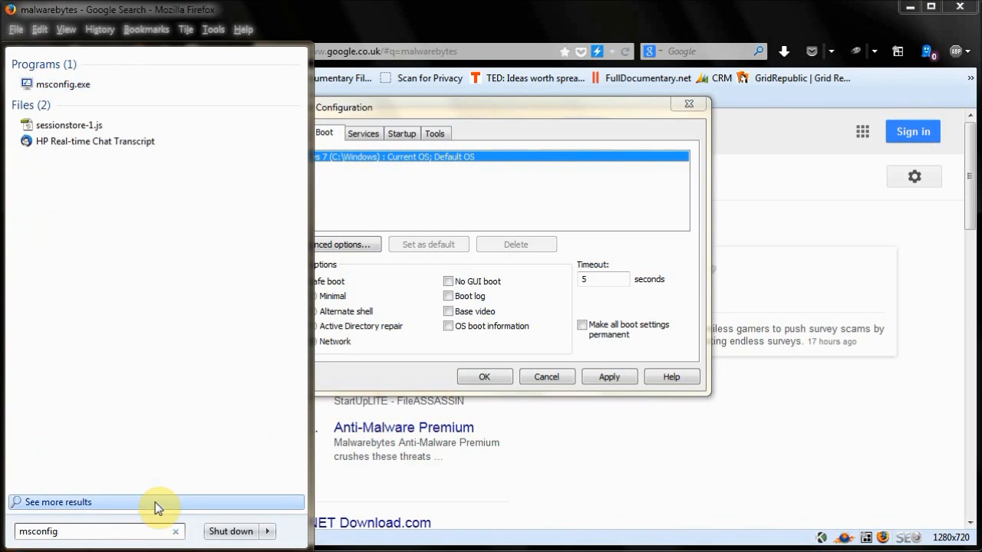
{"action": "left_click", "coordinate": [551, 118]}
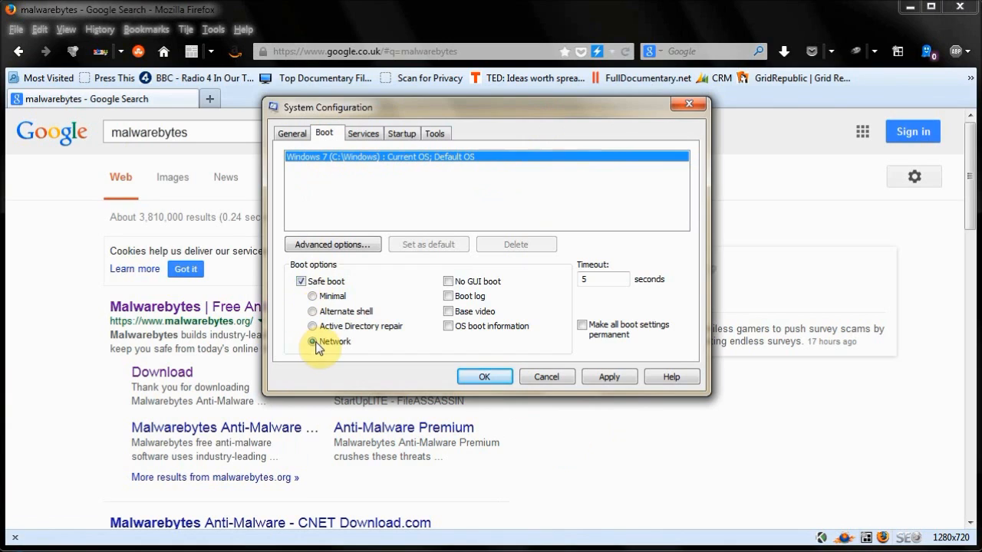
- Turn Safe boot off in the boot options, accept the configuration and exit without restarting
{"action": "left_click", "coordinate": [300, 282]}
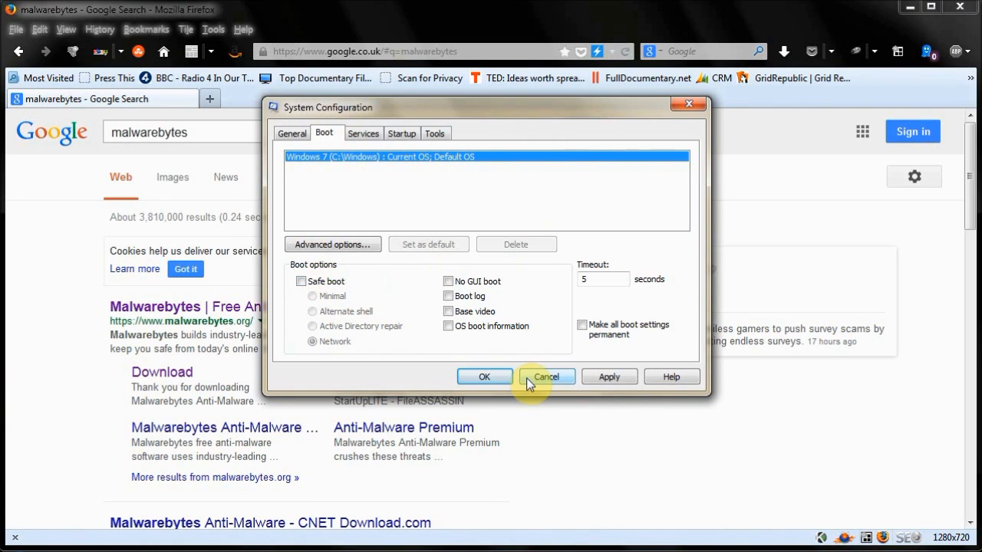
{"action": "left_click", "coordinate": [300, 281]}
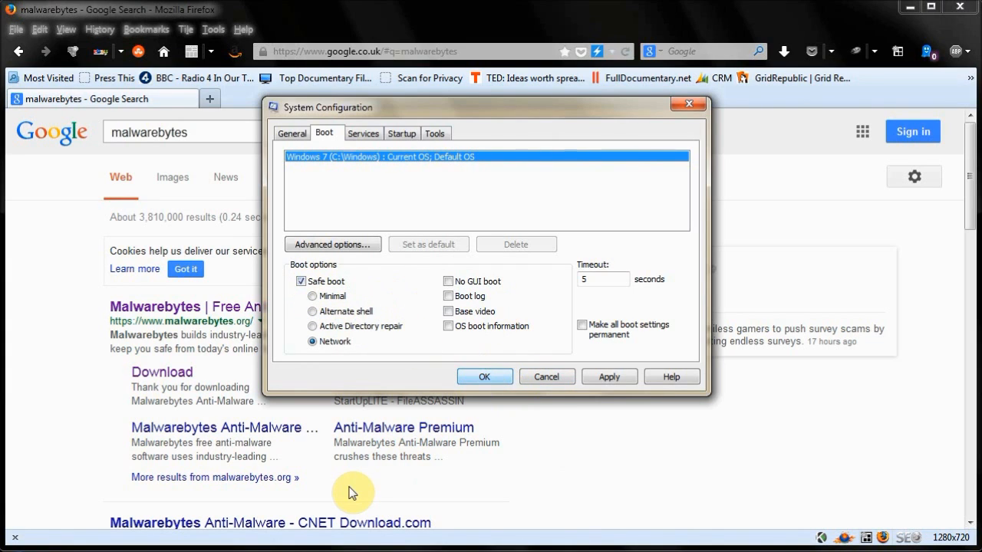
{"action": "left_click", "coordinate": [301, 282]}
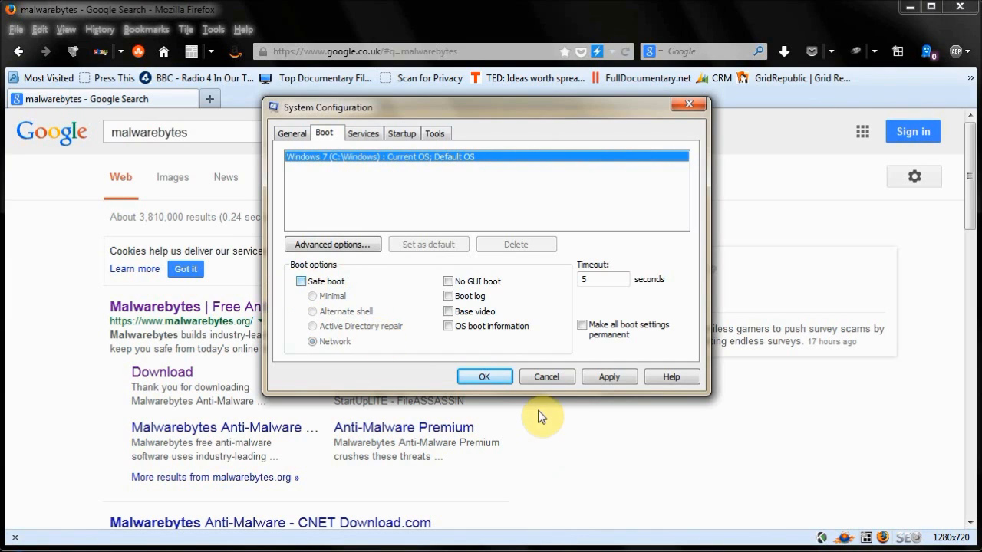
{"action": "left_click", "coordinate": [485, 377]}
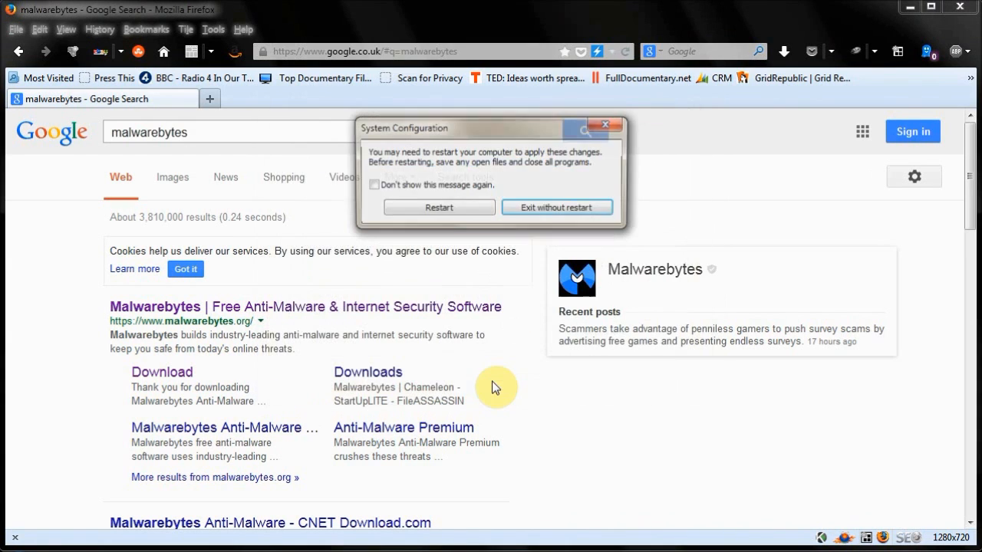
{"action": "left_click", "coordinate": [576, 217]}
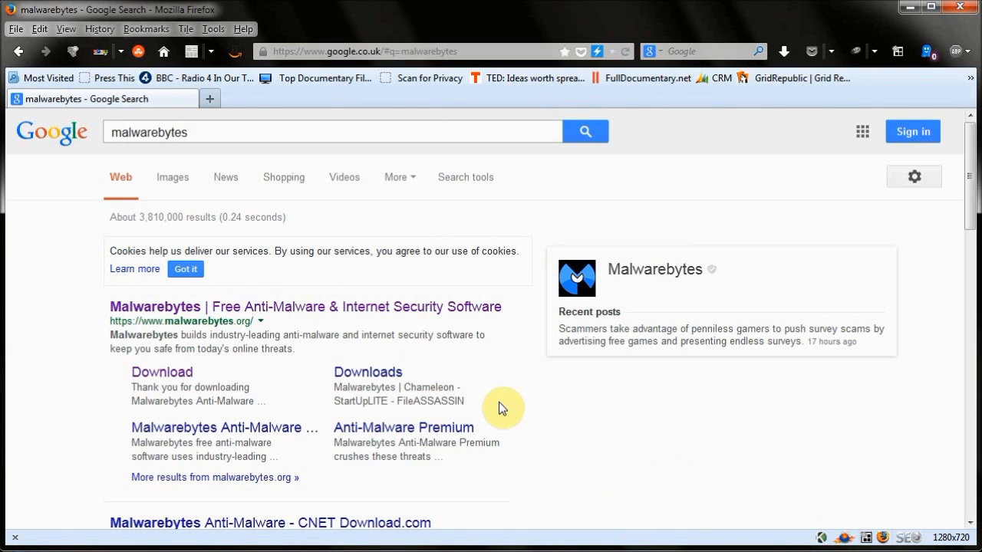
- Look through the malwarebytes search results for sites that offer the Anti-Malware download
{"action": "scroll", "coordinate": [487, 401], "scroll_direction": "down", "scroll_amount": 5}
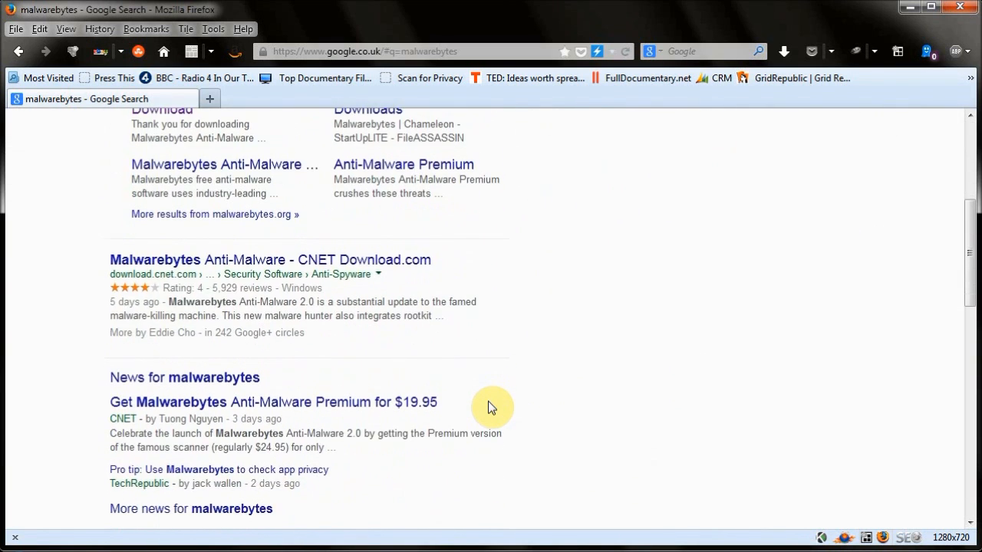
{"action": "scroll", "coordinate": [487, 401], "scroll_direction": "down", "scroll_amount": 3}
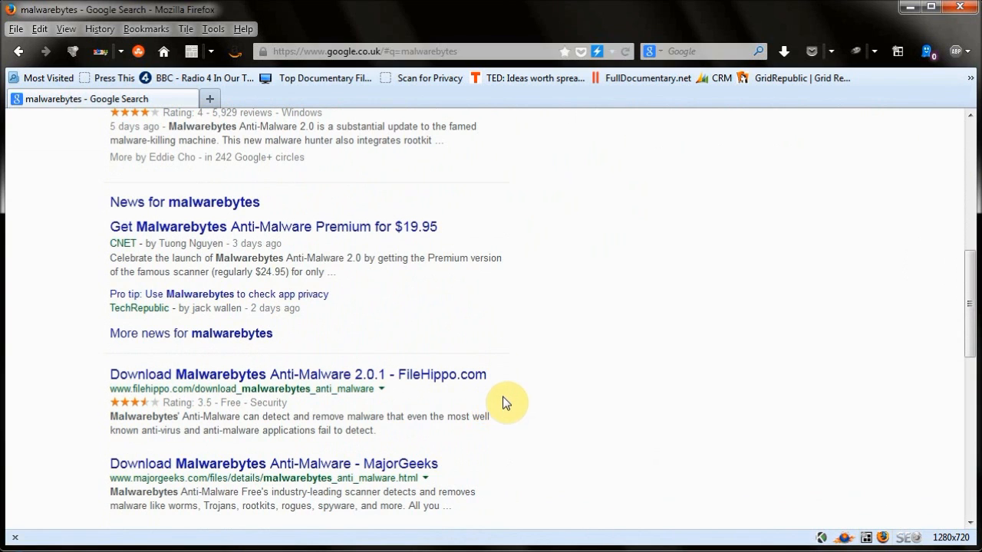
{"action": "scroll", "coordinate": [563, 401], "scroll_direction": "down", "scroll_amount": 3}
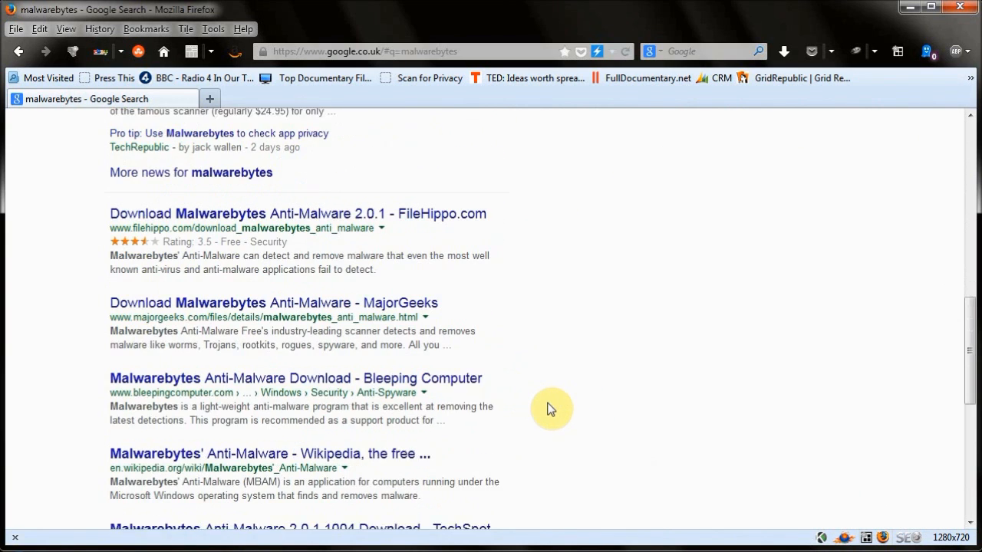
{"action": "scroll", "coordinate": [550, 408], "scroll_direction": "up", "scroll_amount": 2}
{"action": "scroll", "coordinate": [550, 409], "scroll_direction": "up", "scroll_amount": 3}
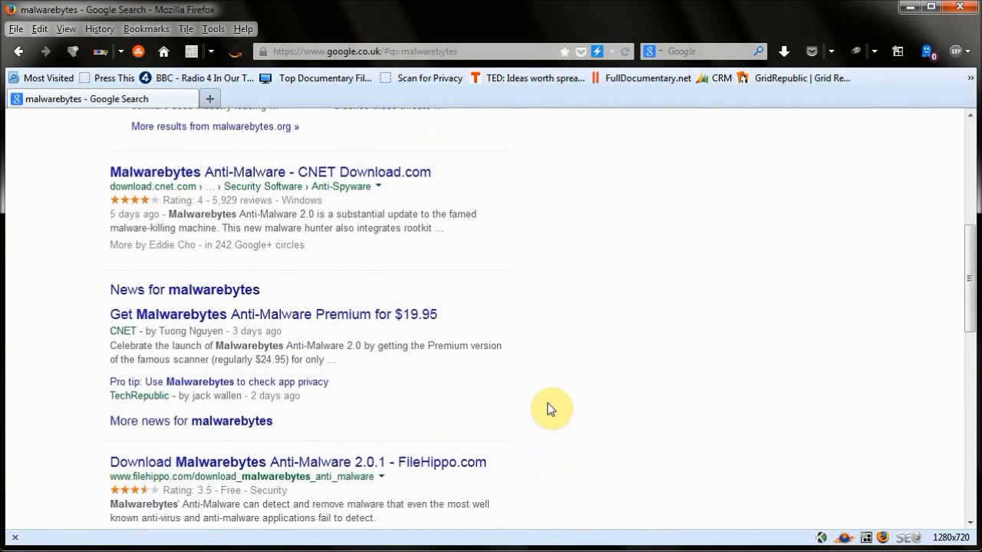
{"action": "scroll", "coordinate": [550, 408], "scroll_direction": "up", "scroll_amount": 5}
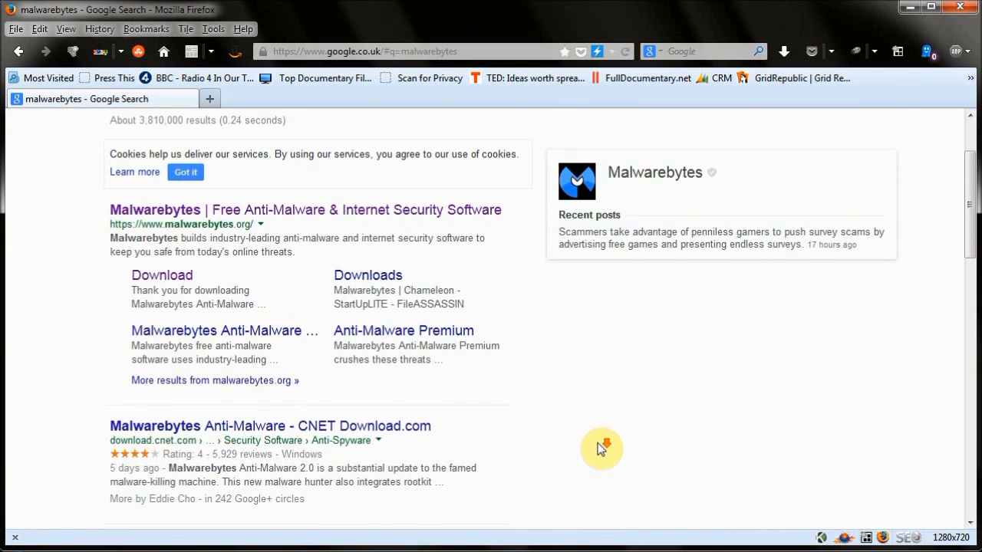
{"action": "scroll", "coordinate": [598, 448], "scroll_direction": "down", "scroll_amount": 4}
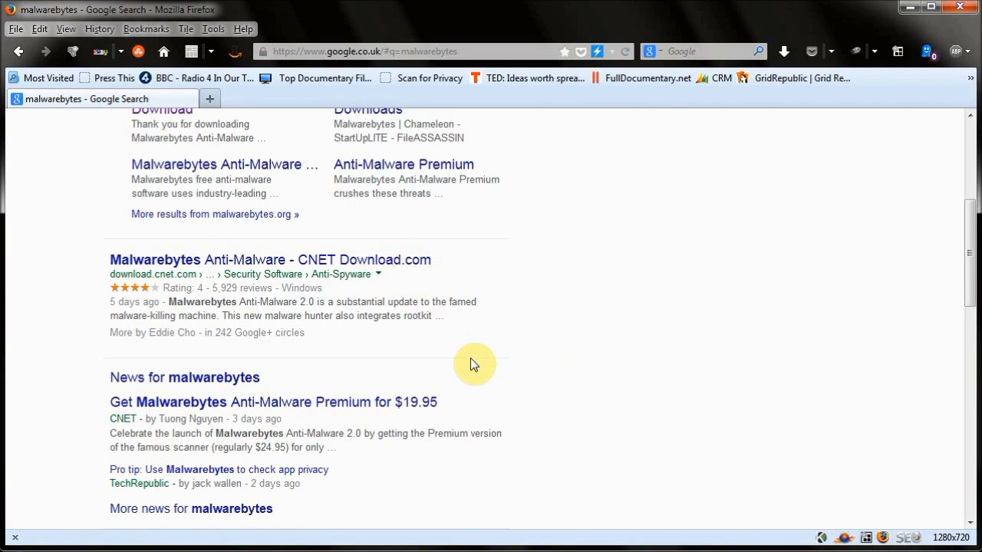
{"action": "scroll", "coordinate": [471, 357], "scroll_direction": "down", "scroll_amount": 2}
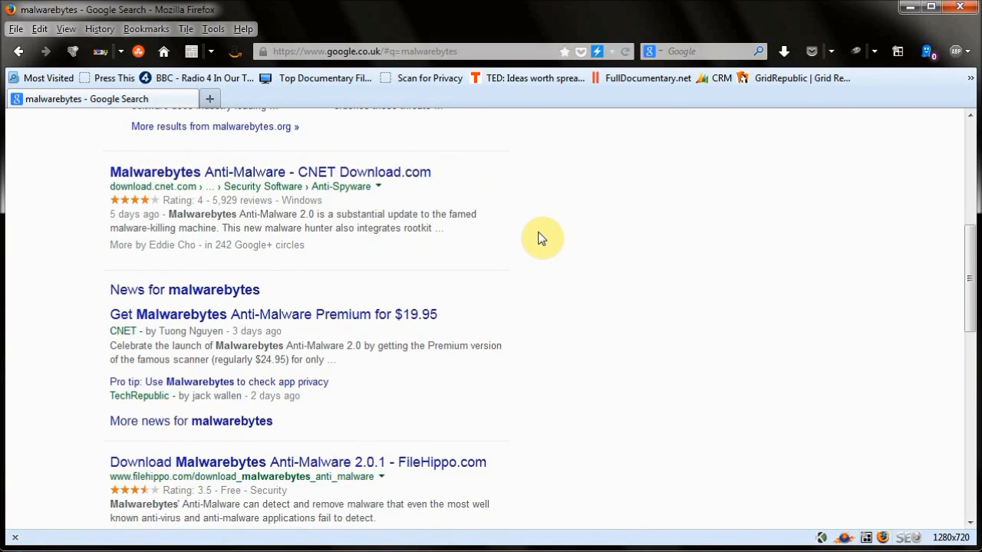
{"action": "scroll", "coordinate": [506, 301], "scroll_direction": "down", "scroll_amount": 3}
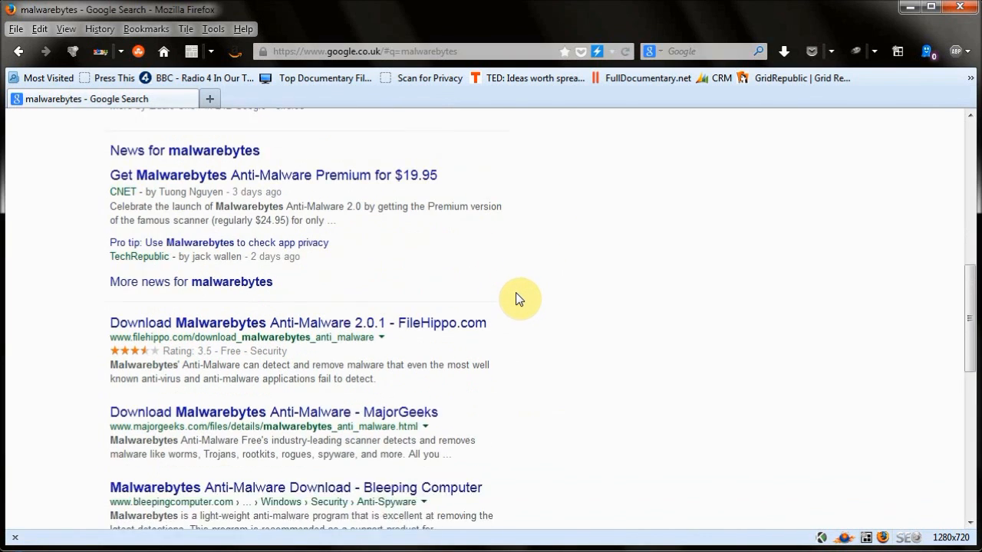
{"action": "scroll", "coordinate": [294, 305], "scroll_direction": "down", "scroll_amount": 2}
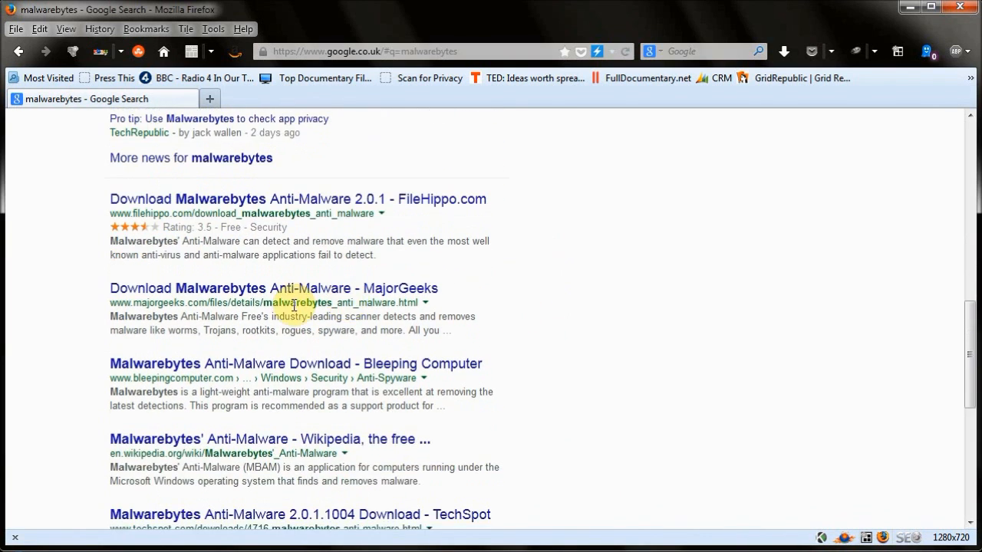
{"action": "scroll", "coordinate": [313, 346], "scroll_direction": "down", "scroll_amount": 2}
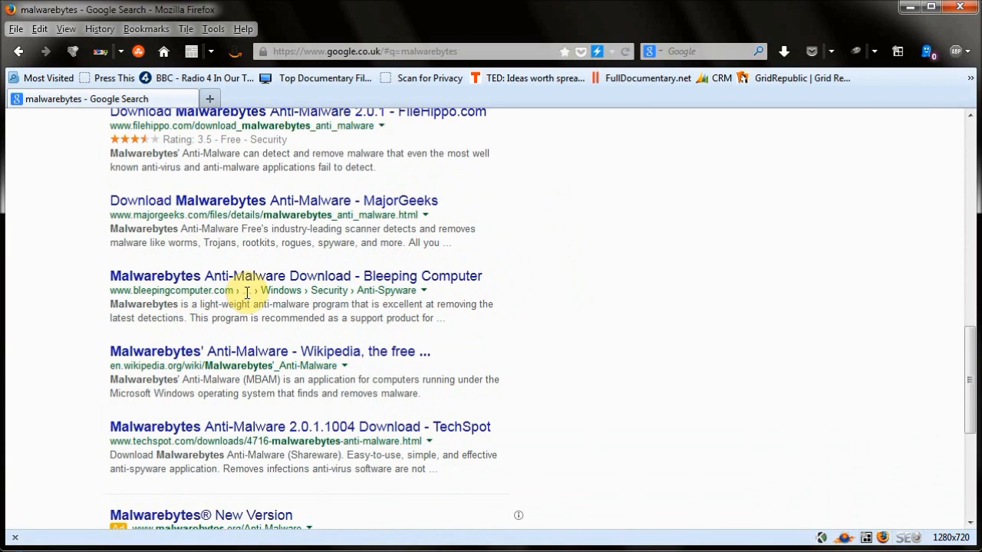
{"action": "scroll", "coordinate": [595, 383], "scroll_direction": "down", "scroll_amount": 2}
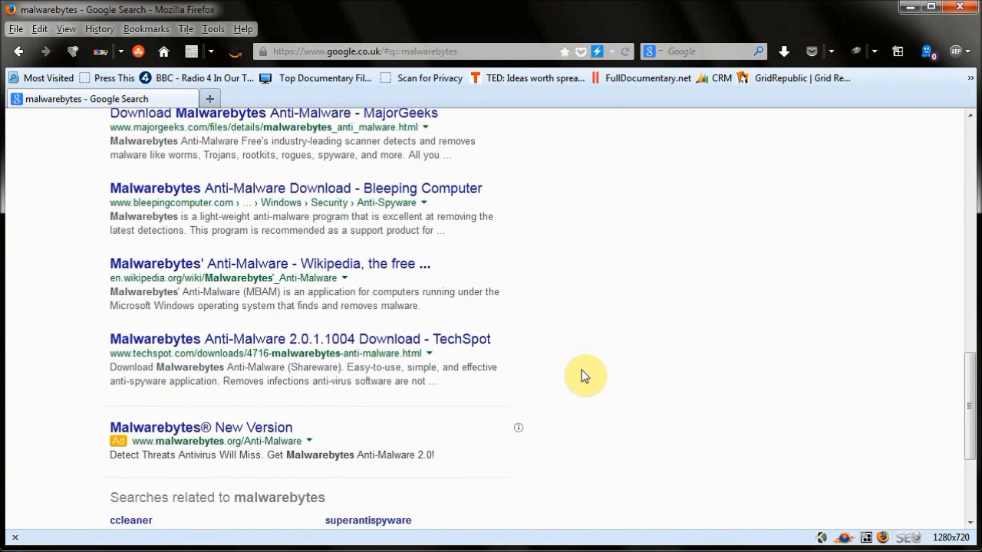
{"action": "scroll", "coordinate": [583, 376], "scroll_direction": "up", "scroll_amount": 8}
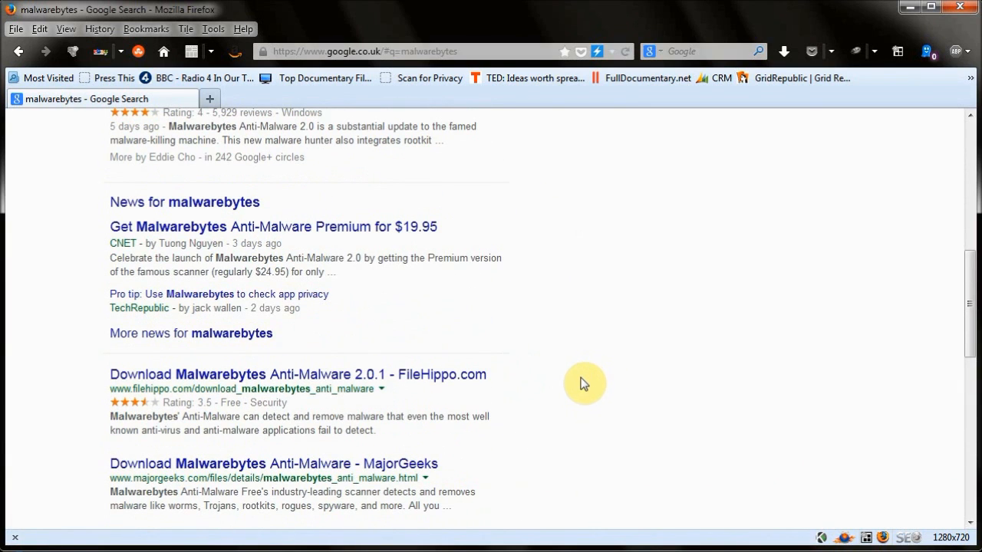
{"action": "scroll", "coordinate": [575, 389], "scroll_direction": "up", "scroll_amount": 4}
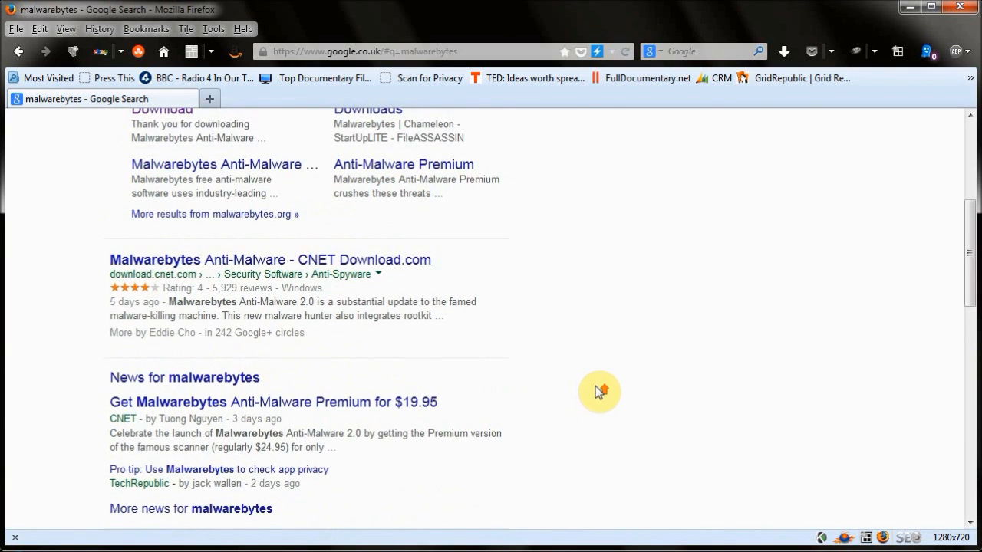
{"action": "scroll", "coordinate": [596, 389], "scroll_direction": "up", "scroll_amount": 6}
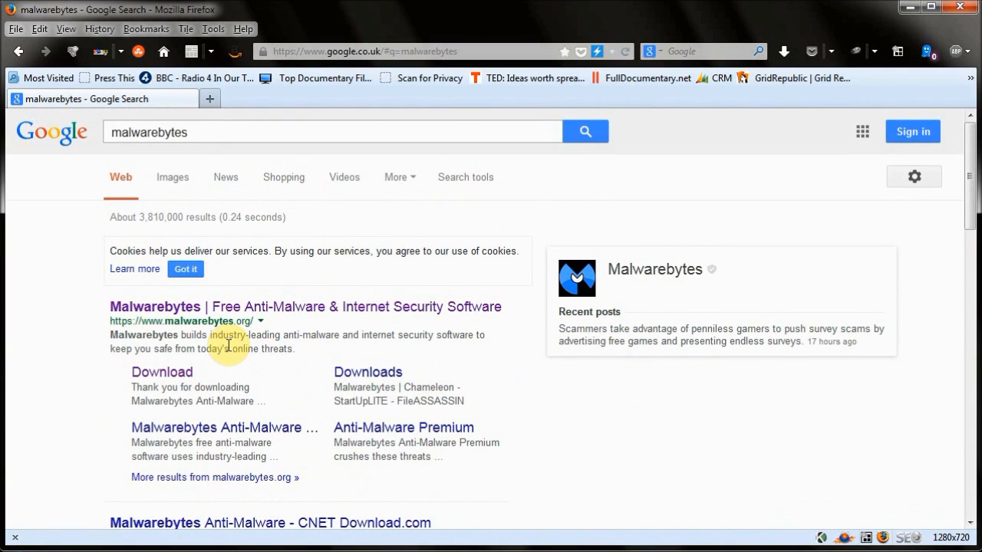
- Open the official Malwarebytes site, view the free version download offer, and return to the browser's home page
{"action": "left_click", "coordinate": [237, 309]}
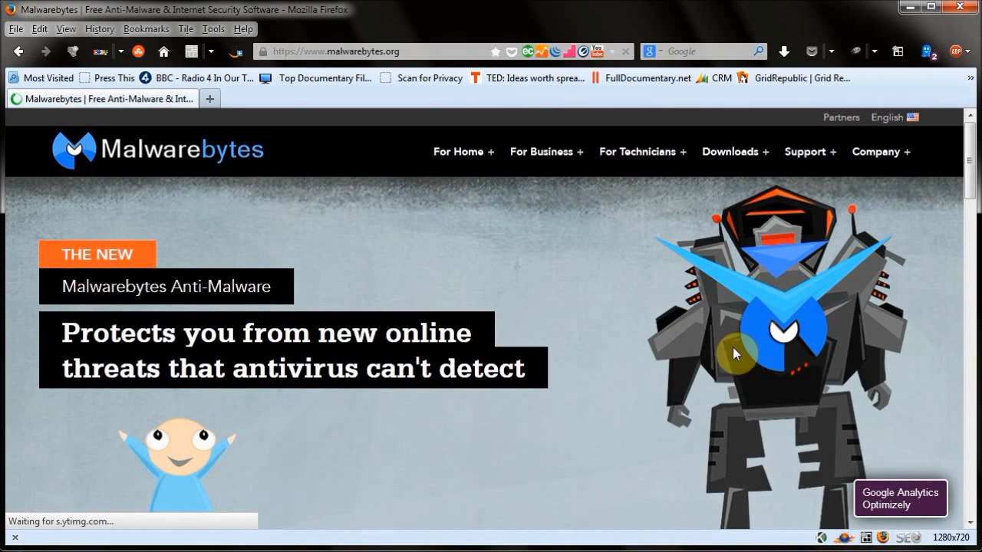
{"action": "scroll", "coordinate": [563, 370], "scroll_direction": "down", "scroll_amount": 4}
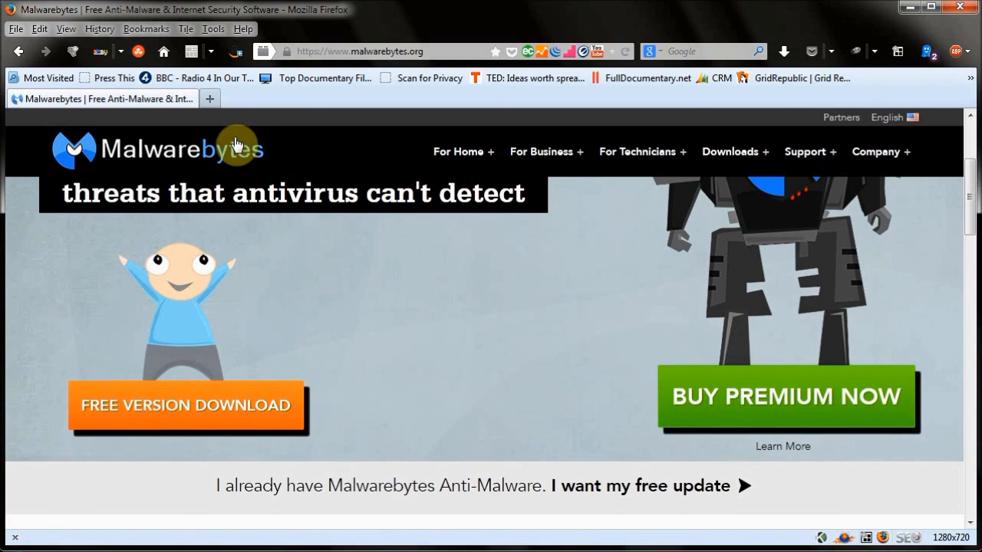
{"action": "left_click", "coordinate": [163, 52]}
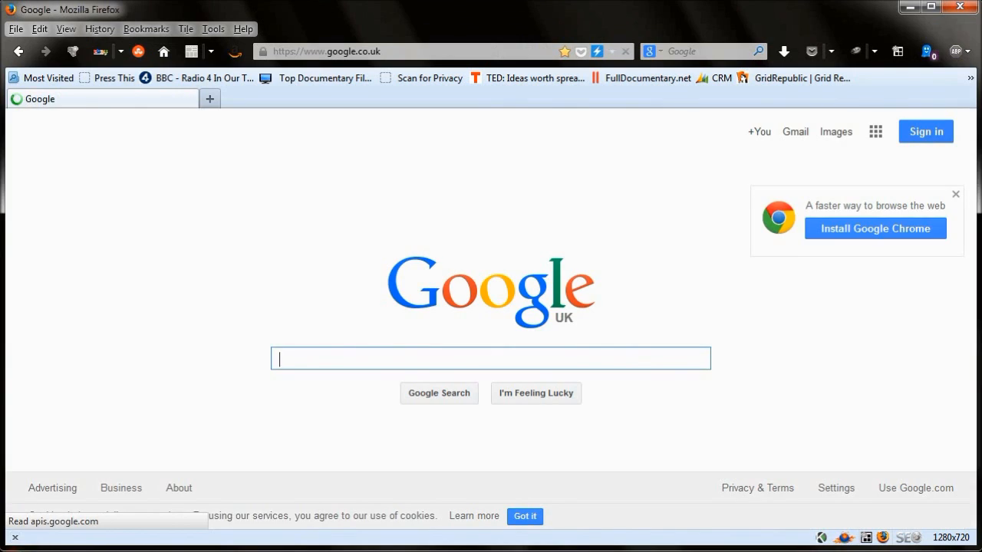
- Launch the installed Malwarebytes Anti-Malware, bring its whole window into view and update its database
{"action": "left_click", "coordinate": [19, 546]}
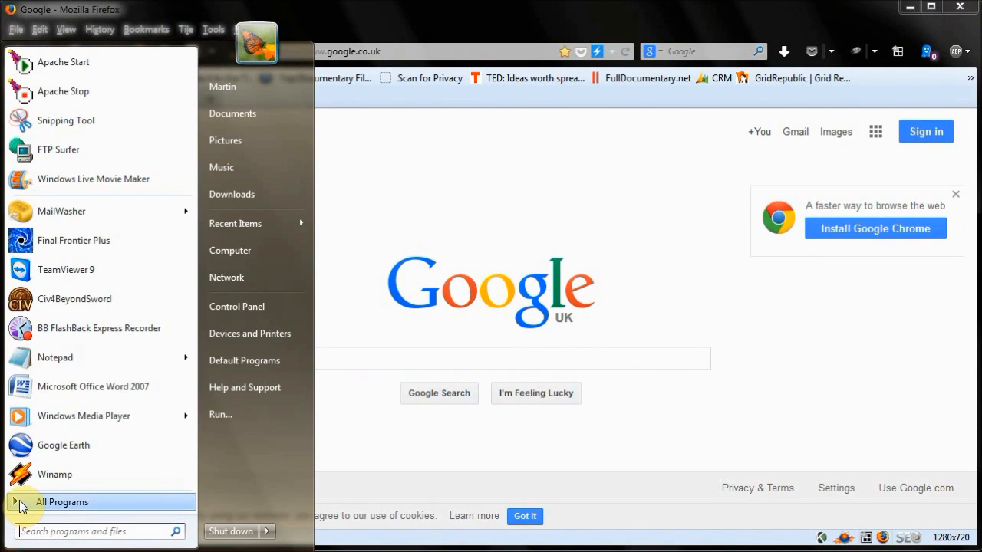
{"action": "left_click", "coordinate": [19, 502]}
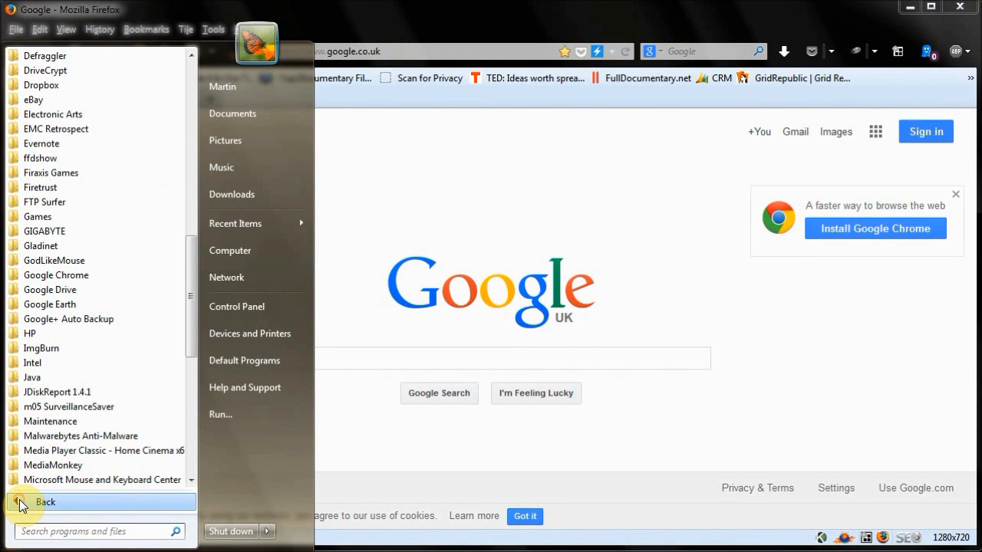
{"action": "left_click", "coordinate": [46, 435]}
{"action": "left_click", "coordinate": [69, 446]}
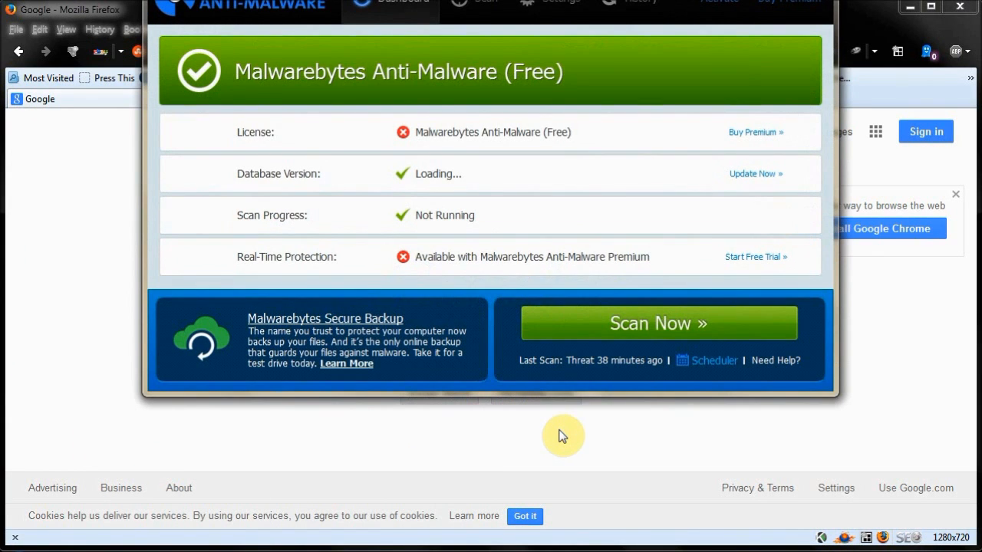
{"action": "left_click_drag", "start_coordinate": [552, 0], "coordinate": [543, 86]}
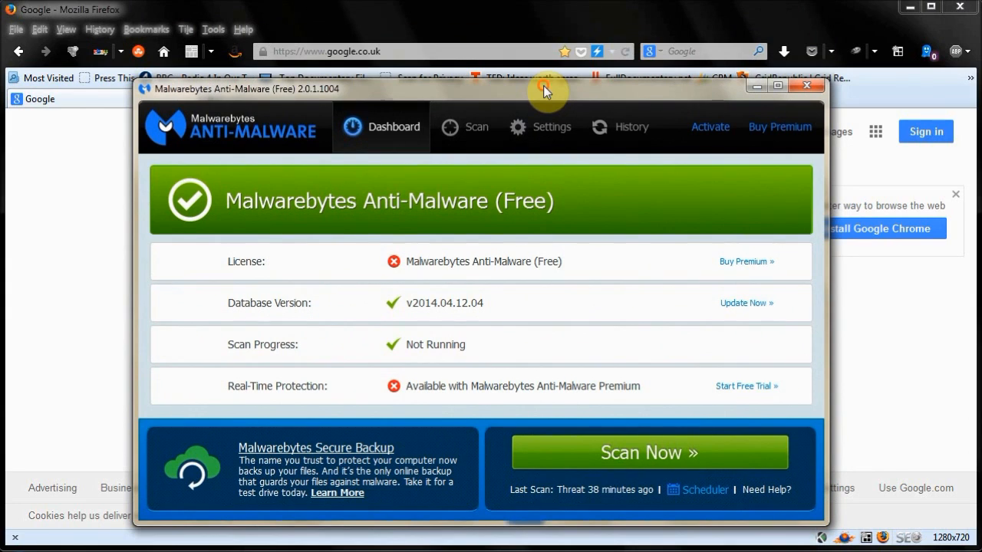
{"action": "left_click", "coordinate": [735, 301]}
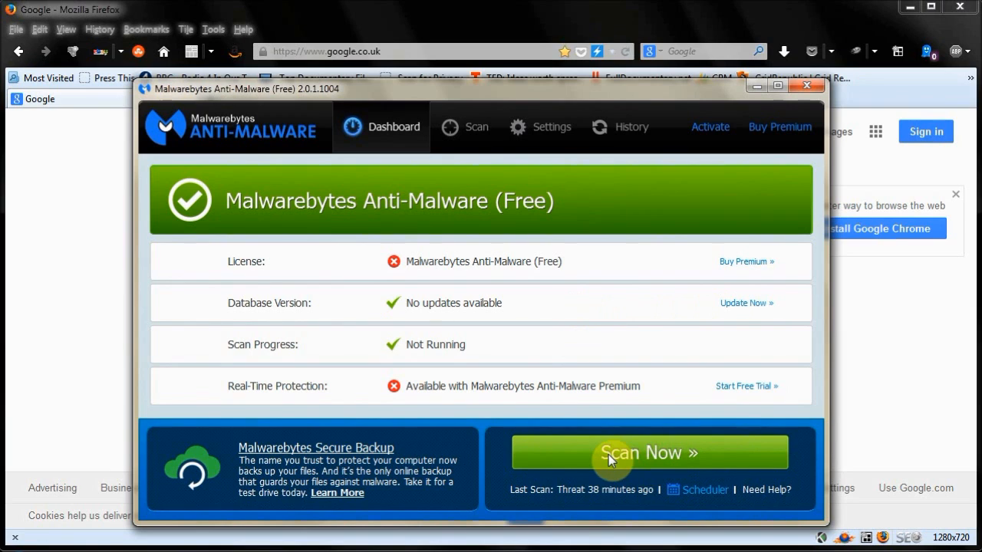
- Review the available scan types in Malwarebytes, and start a scan from the dashboard
{"action": "left_click", "coordinate": [476, 129]}
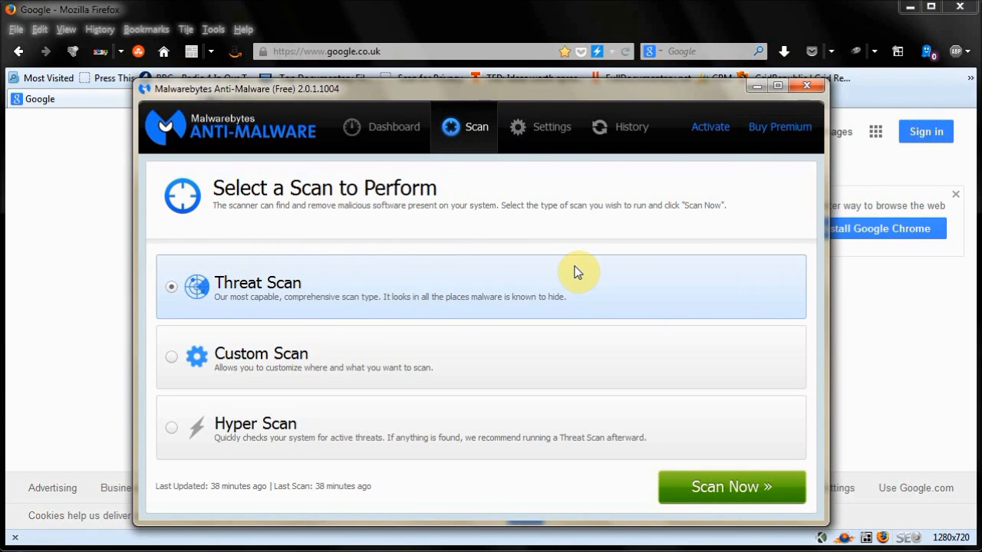
{"action": "left_click", "coordinate": [391, 134]}
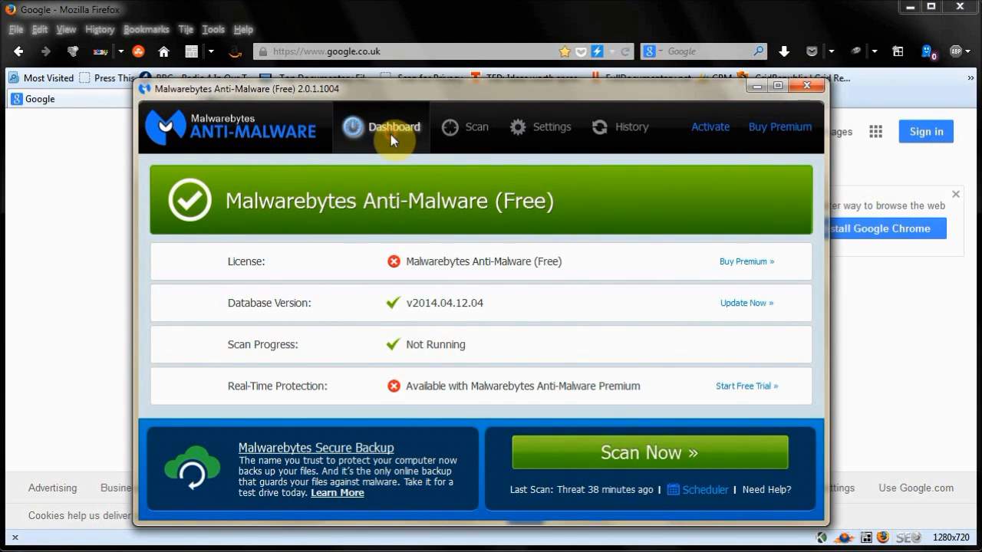
{"action": "left_click", "coordinate": [672, 461]}
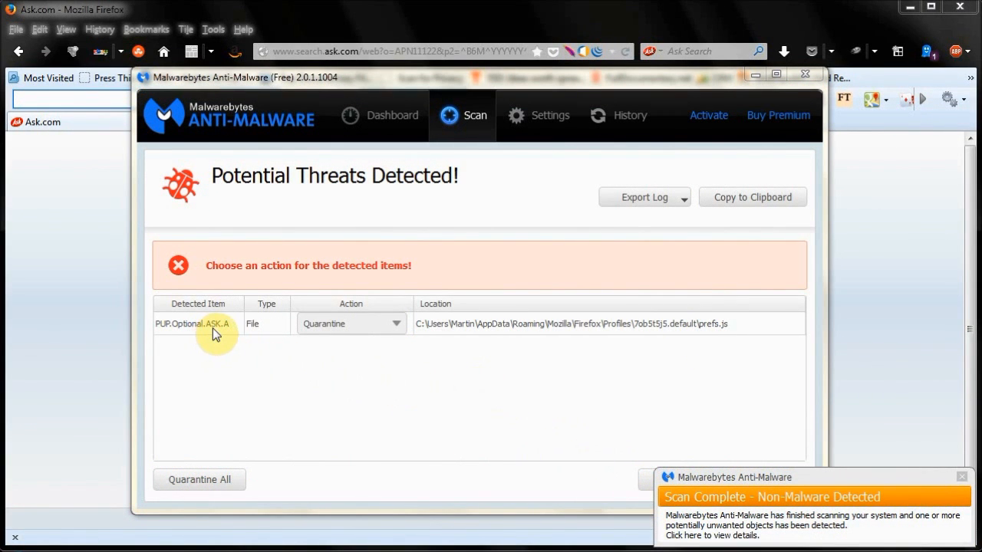
- Dismiss the scan notification and review the actions for the detected PUP.Optional.ASK.A item, keeping Quarantine
{"action": "left_click", "coordinate": [961, 477]}
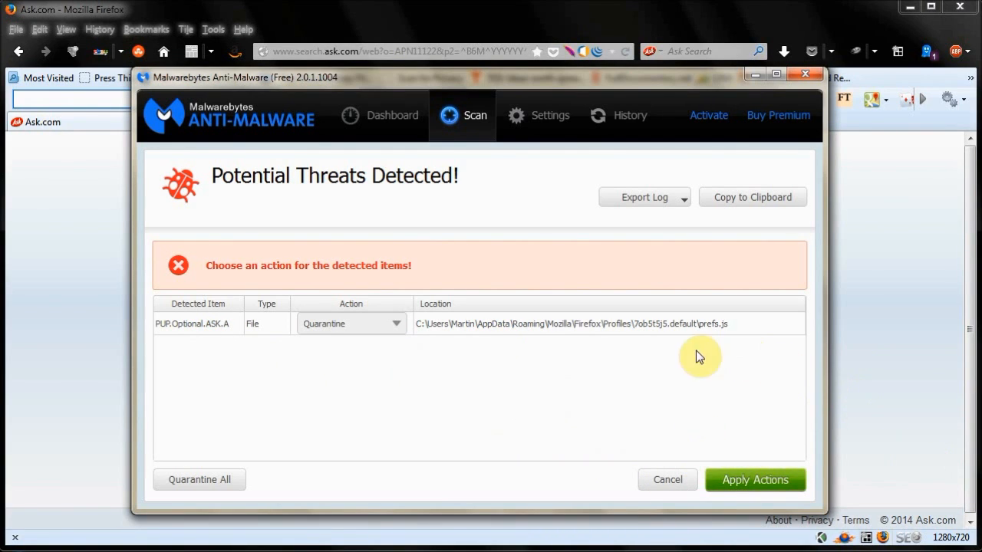
{"action": "left_click", "coordinate": [397, 324]}
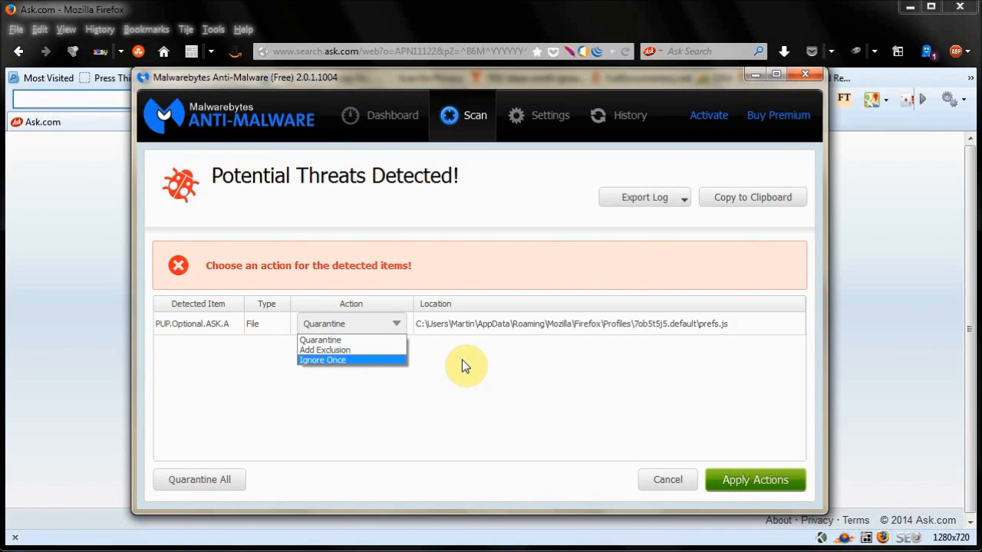
{"action": "left_click", "coordinate": [355, 339]}
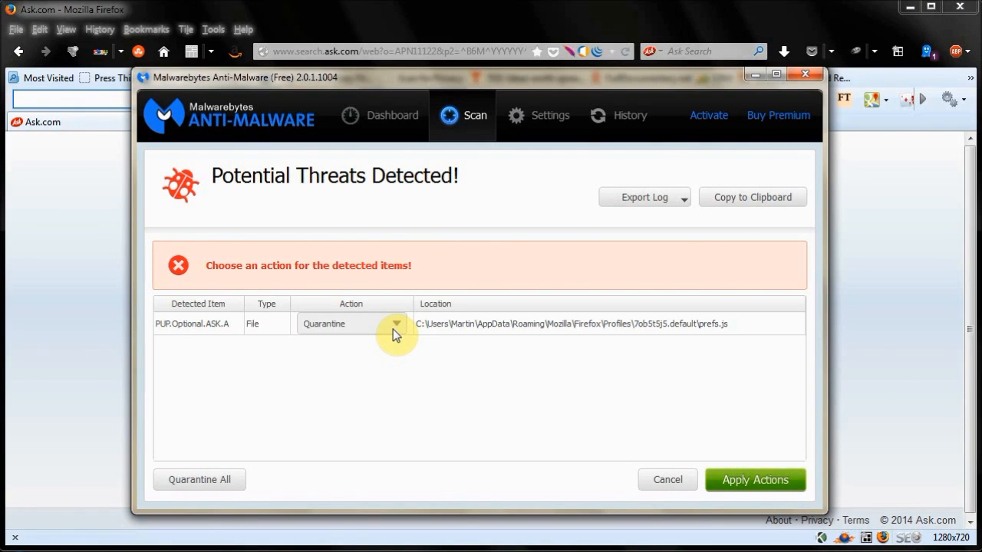
- Cancel the cleanup of the detected threats and close Malwarebytes Anti-Malware
{"action": "left_click", "coordinate": [653, 482]}
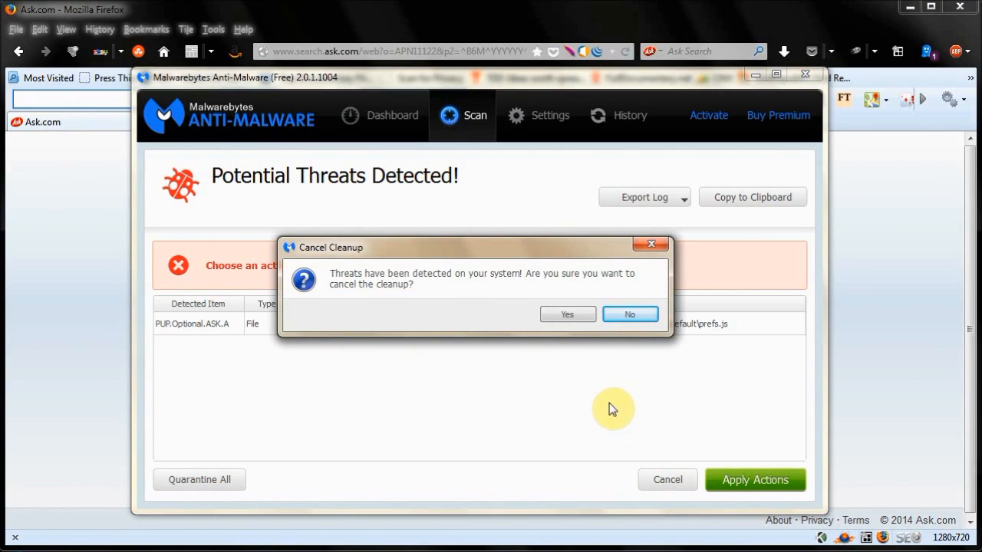
{"action": "left_click", "coordinate": [573, 316]}
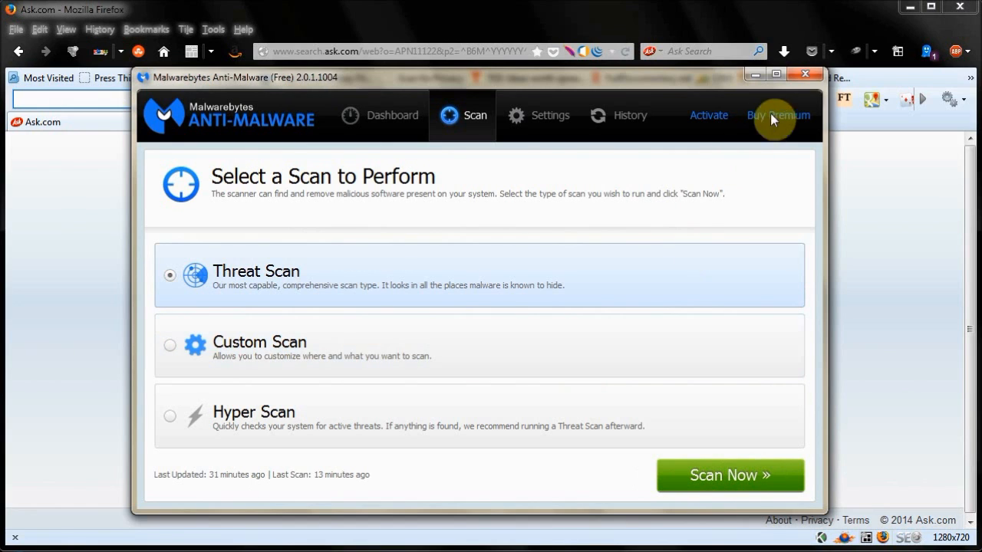
{"action": "left_click", "coordinate": [803, 77]}
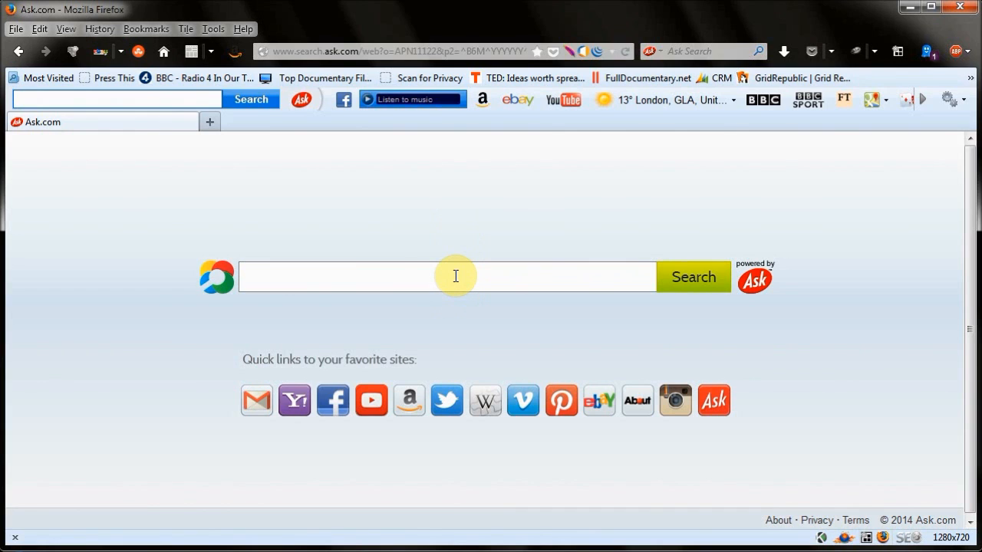
{"action": "left_click", "coordinate": [435, 51]}
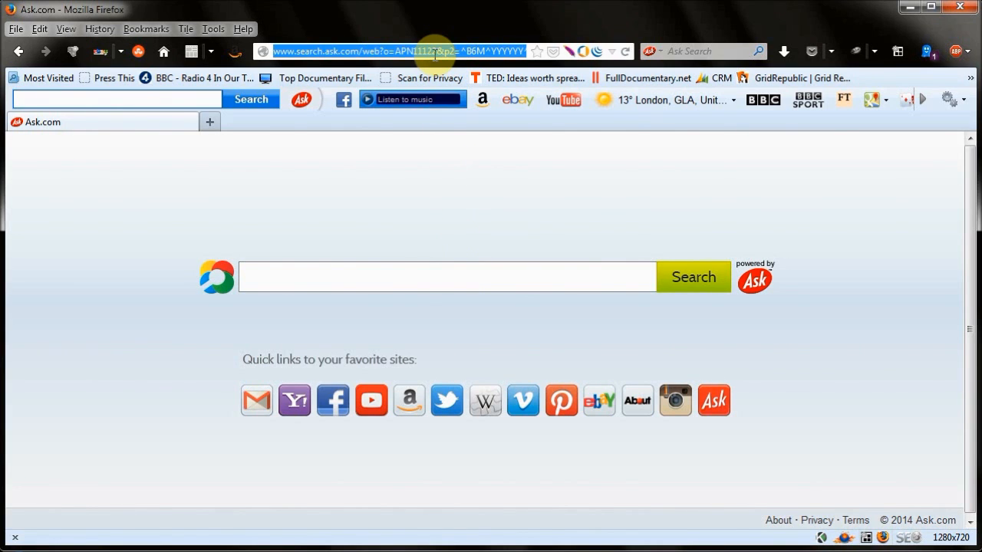
{"action": "type", "text": "www.google.co.uk/"}
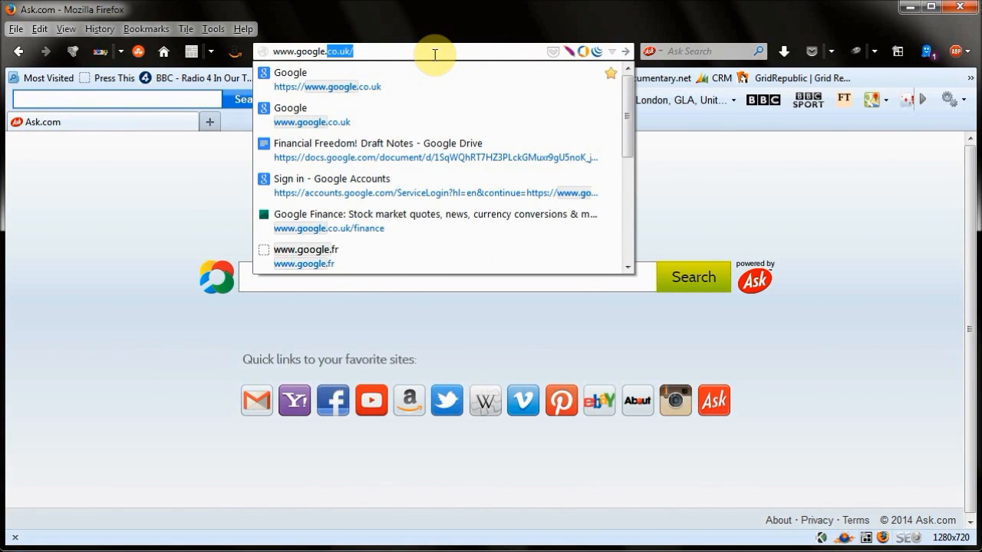
{"action": "key", "text": "Return"}
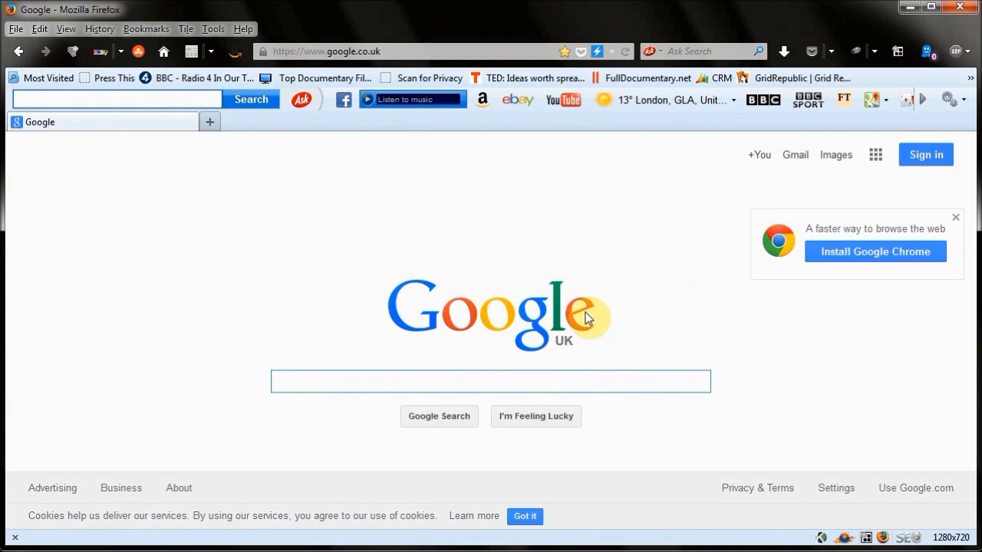
{"action": "type", "text": "spybo"}
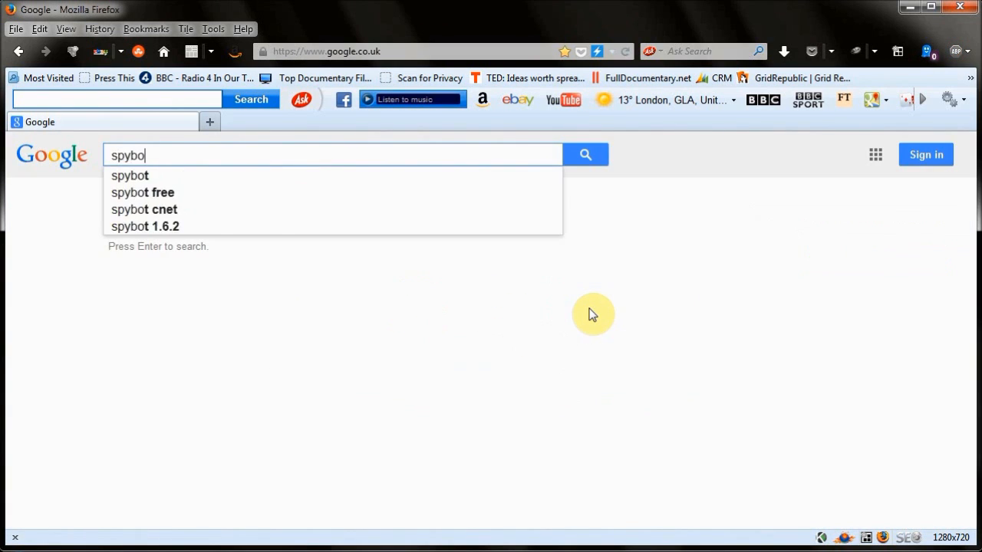
{"action": "type", "text": "t"}
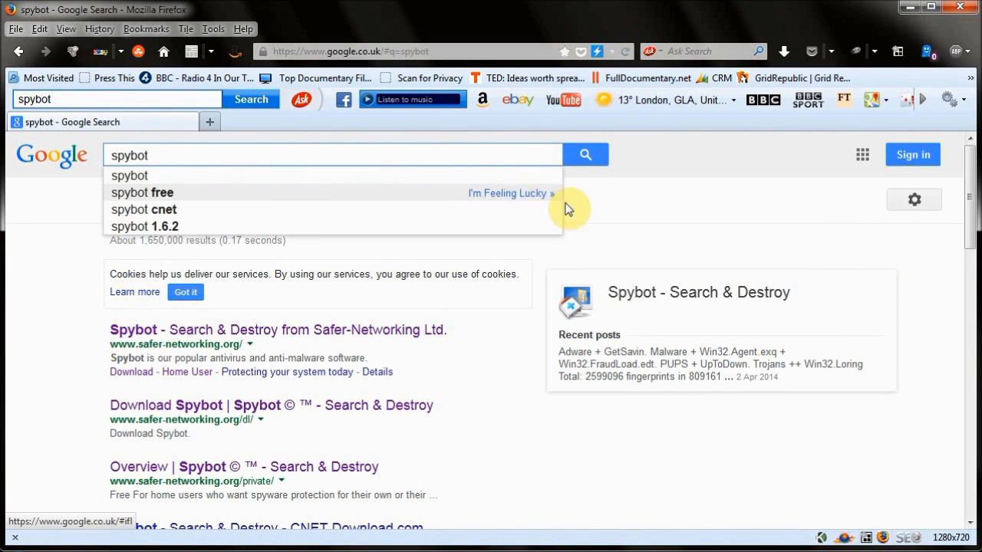
{"action": "left_click", "coordinate": [592, 158]}
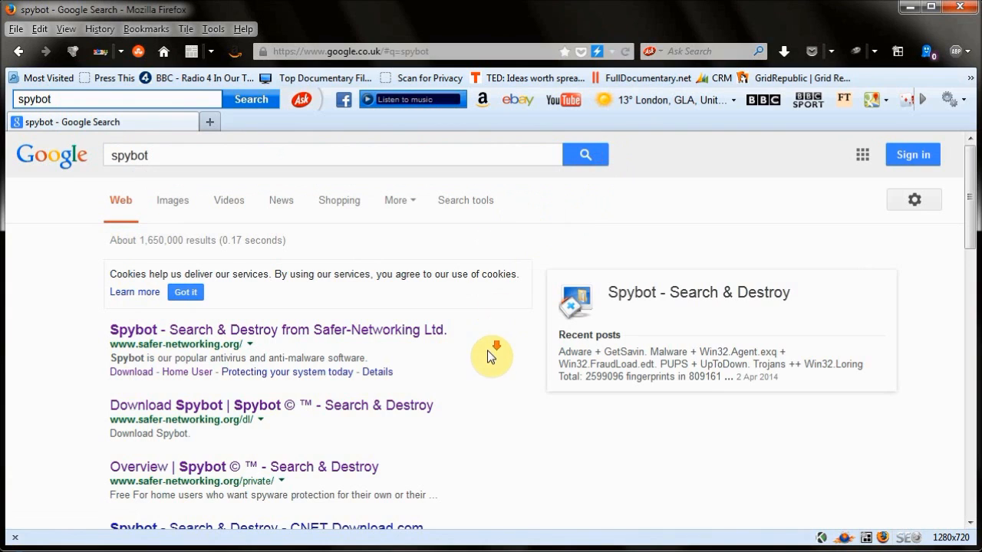
- Look through the spybot search results and open the Spybot - Search & Destroy site from Safer-Networking Ltd
{"action": "scroll", "coordinate": [488, 352], "scroll_direction": "down", "scroll_amount": 2}
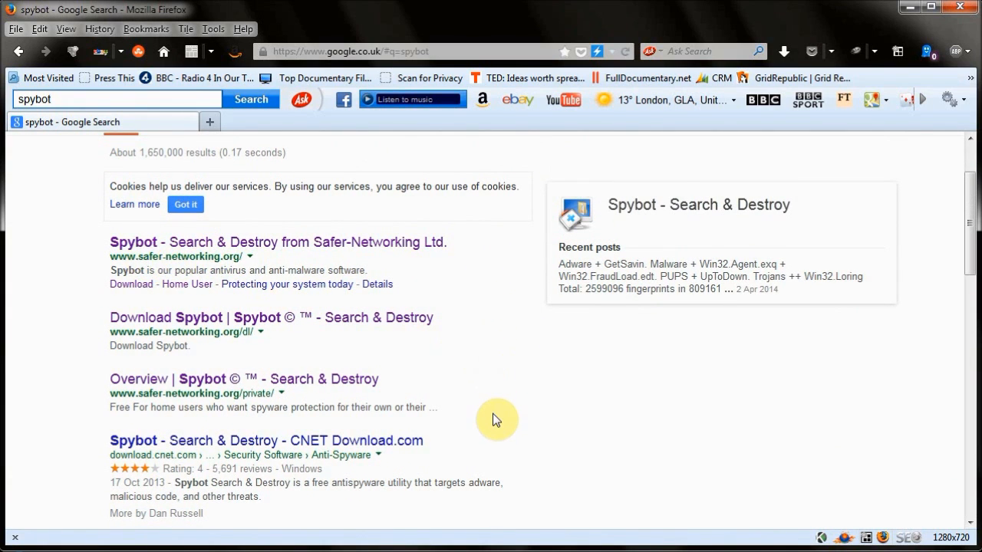
{"action": "scroll", "coordinate": [493, 413], "scroll_direction": "down", "scroll_amount": 8}
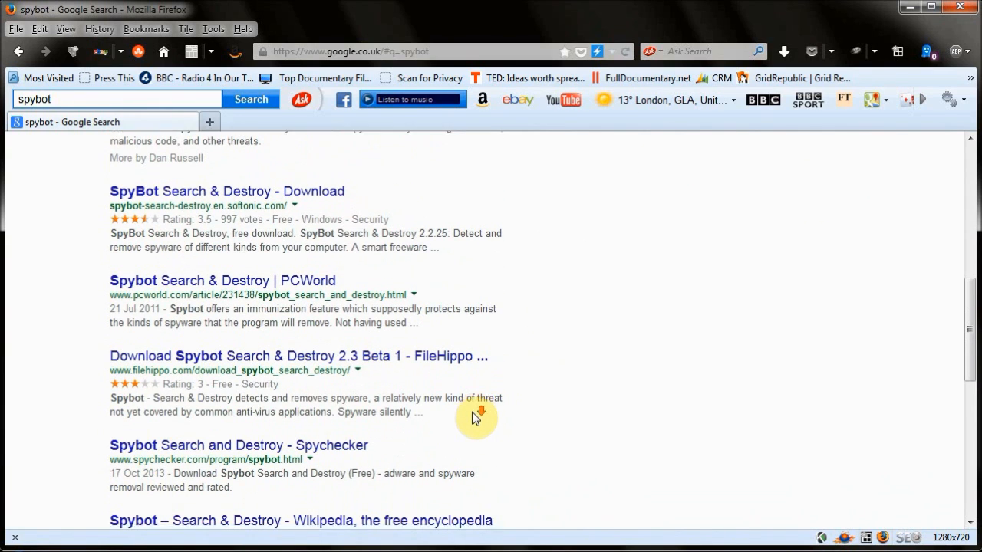
{"action": "scroll", "coordinate": [472, 418], "scroll_direction": "down", "scroll_amount": 2}
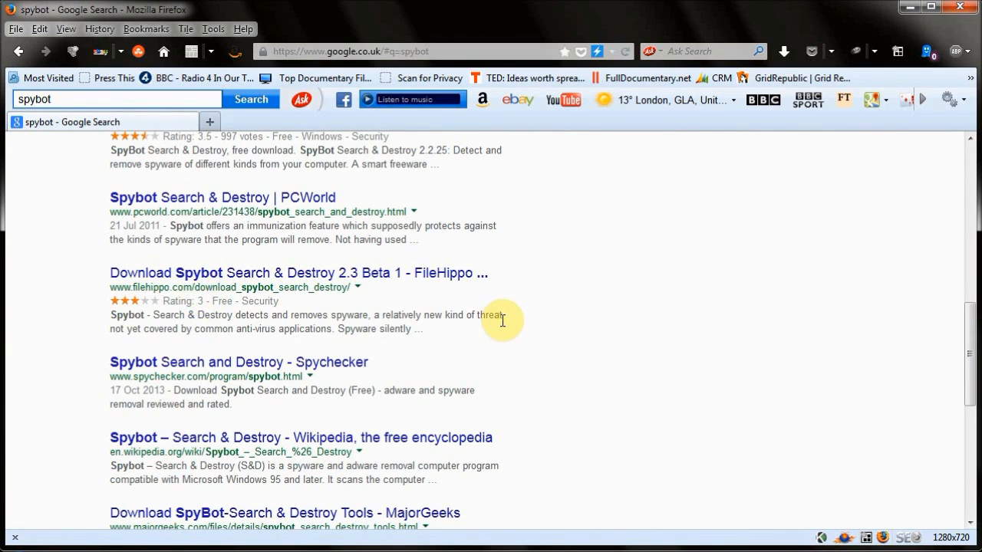
{"action": "scroll", "coordinate": [508, 322], "scroll_direction": "down", "scroll_amount": 2}
{"action": "scroll", "coordinate": [583, 418], "scroll_direction": "up", "scroll_amount": 12}
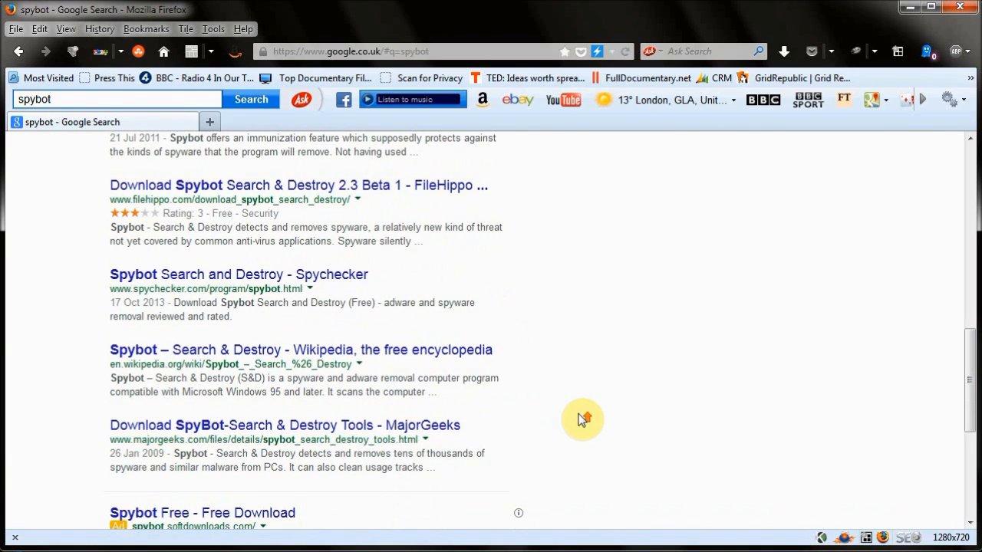
{"action": "scroll", "coordinate": [583, 418], "scroll_direction": "up", "scroll_amount": 1}
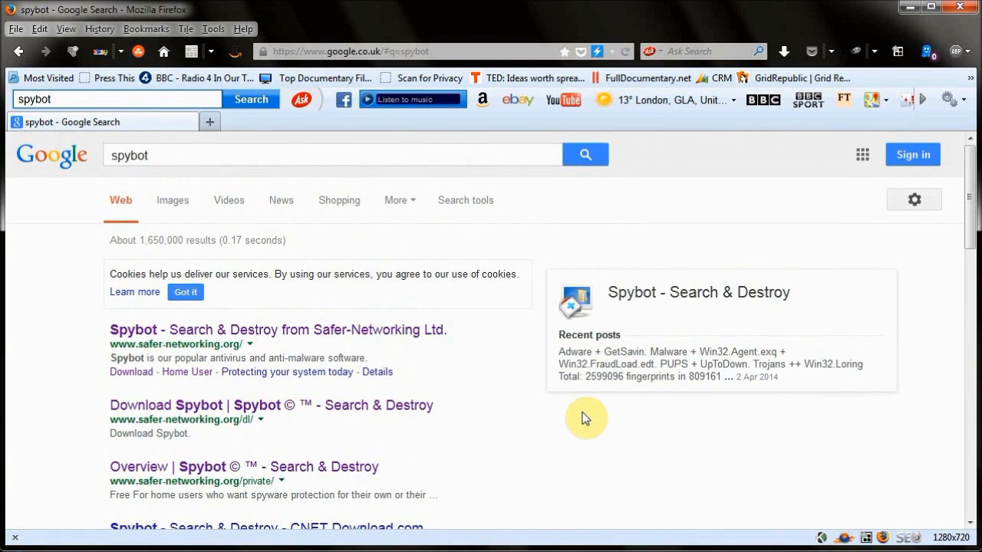
{"action": "scroll", "coordinate": [583, 418], "scroll_direction": "down", "scroll_amount": 3}
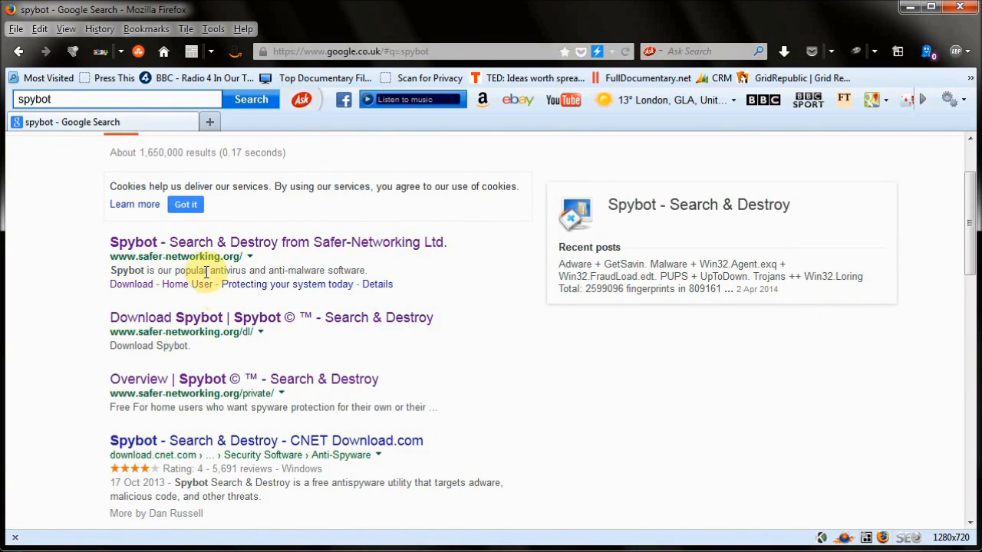
{"action": "left_click", "coordinate": [196, 246]}
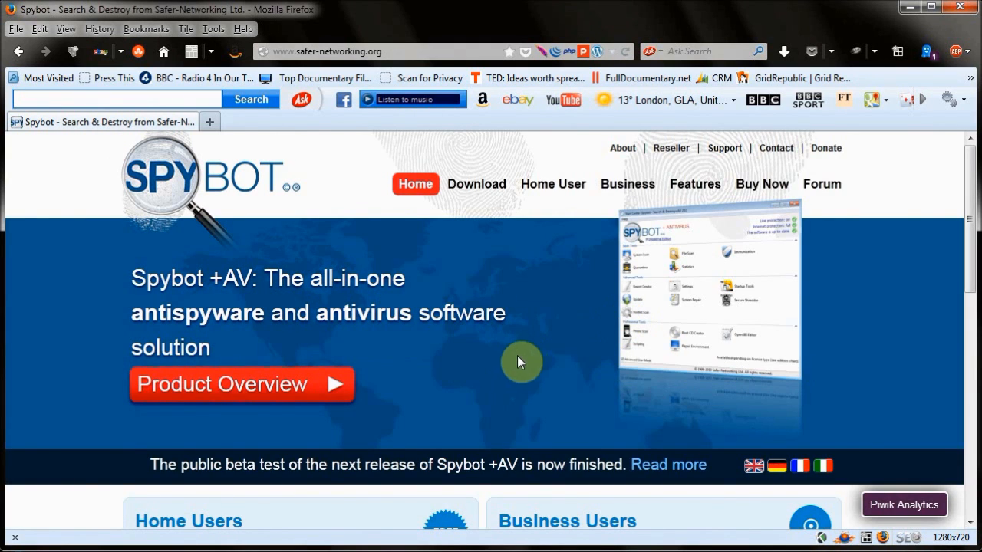
- Open the Spybot site's download page and find the Spybot 2.2 Free Edition link for home users
{"action": "scroll", "coordinate": [491, 356], "scroll_direction": "down", "scroll_amount": 3}
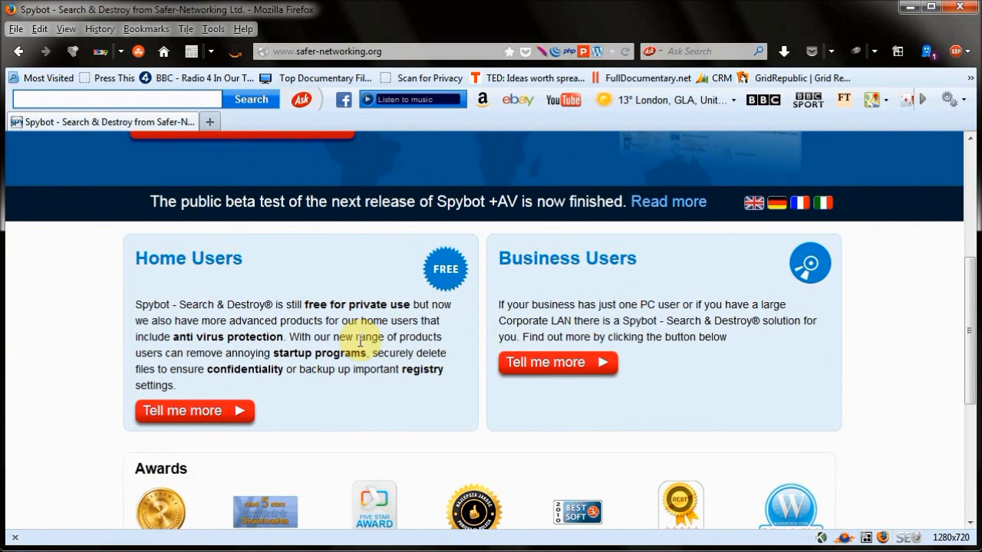
{"action": "scroll", "coordinate": [359, 340], "scroll_direction": "up", "scroll_amount": 3}
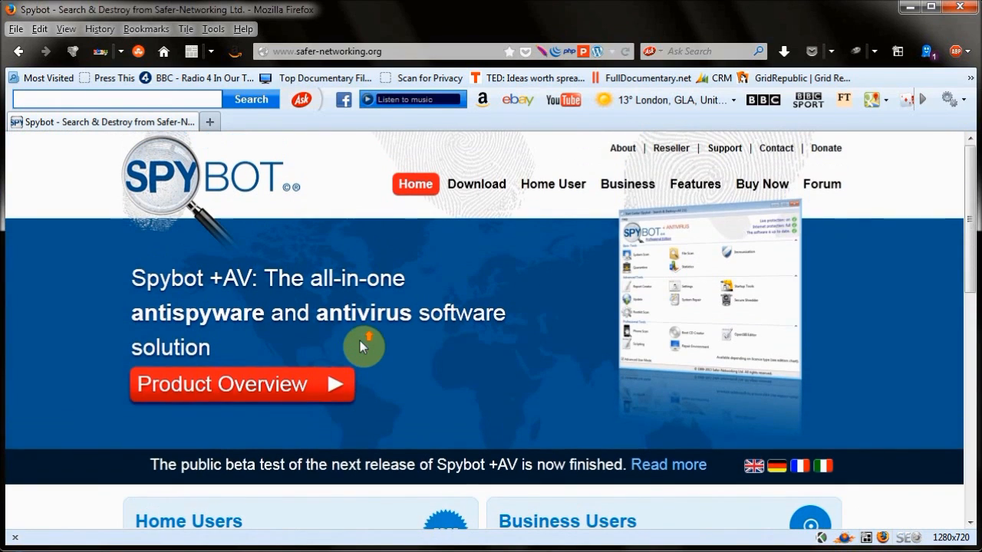
{"action": "left_click", "coordinate": [493, 186]}
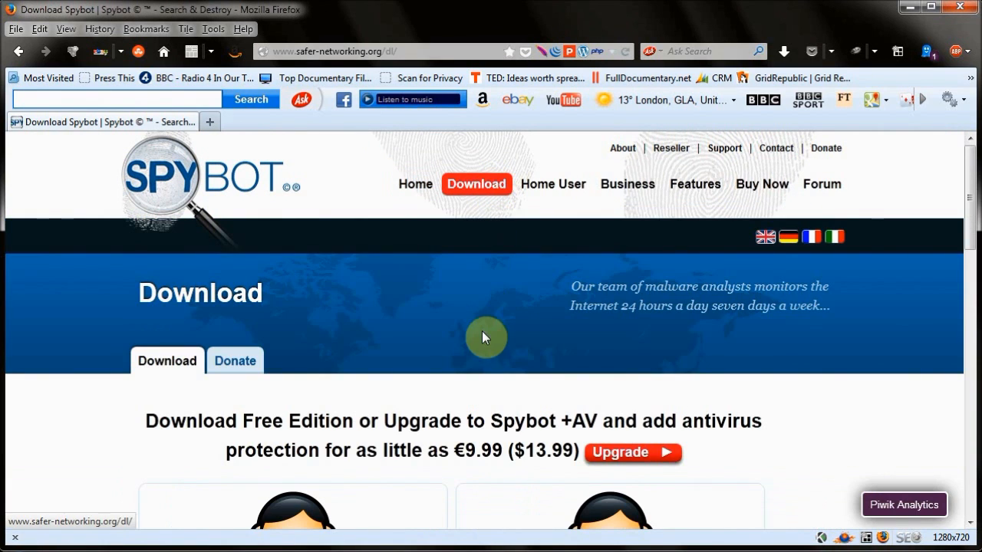
{"action": "scroll", "coordinate": [432, 375], "scroll_direction": "down", "scroll_amount": 4}
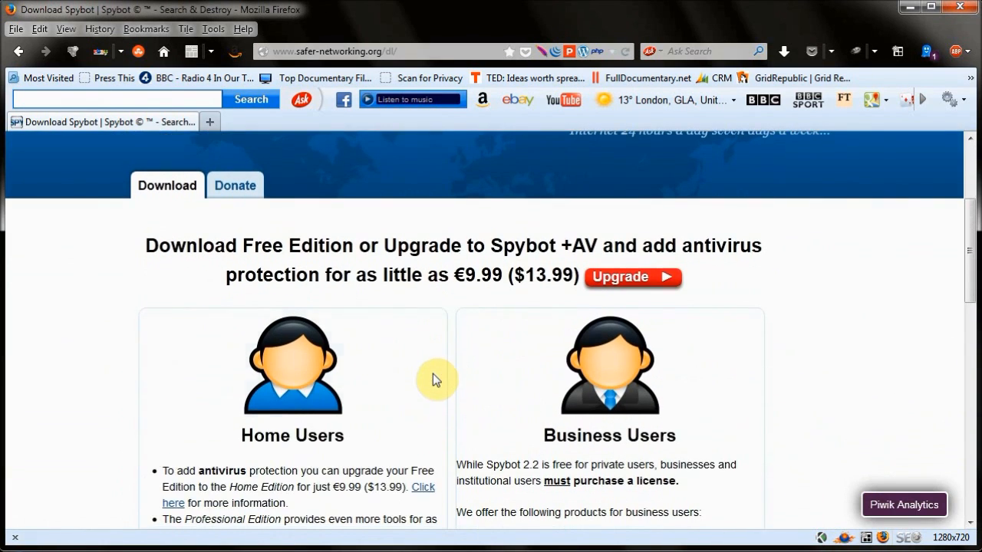
{"action": "scroll", "coordinate": [451, 322], "scroll_direction": "down", "scroll_amount": 4}
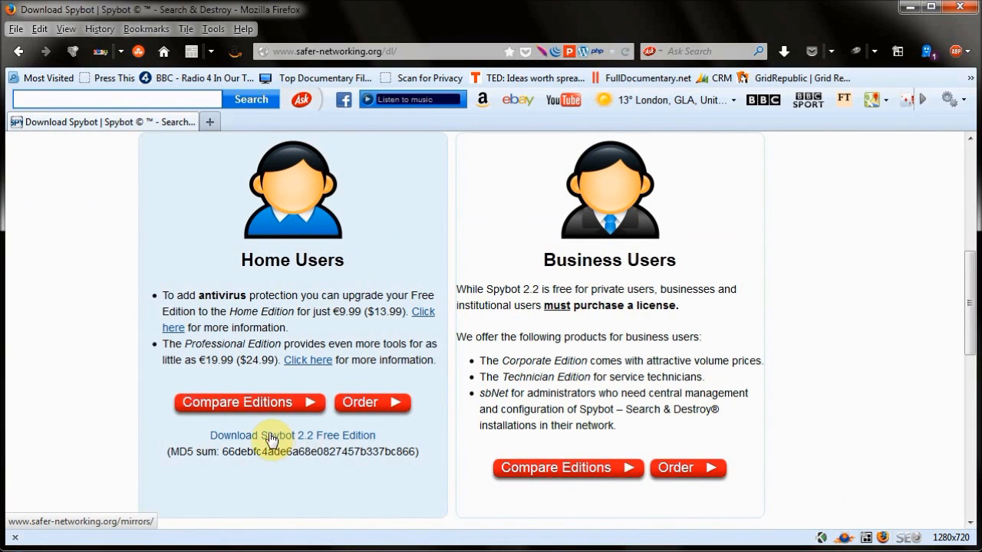
- Open the Spybot 2.2 Free Edition mirror list and choose the ad-free download from Safer-Networking Ltd. #2
{"action": "left_click", "coordinate": [319, 441]}
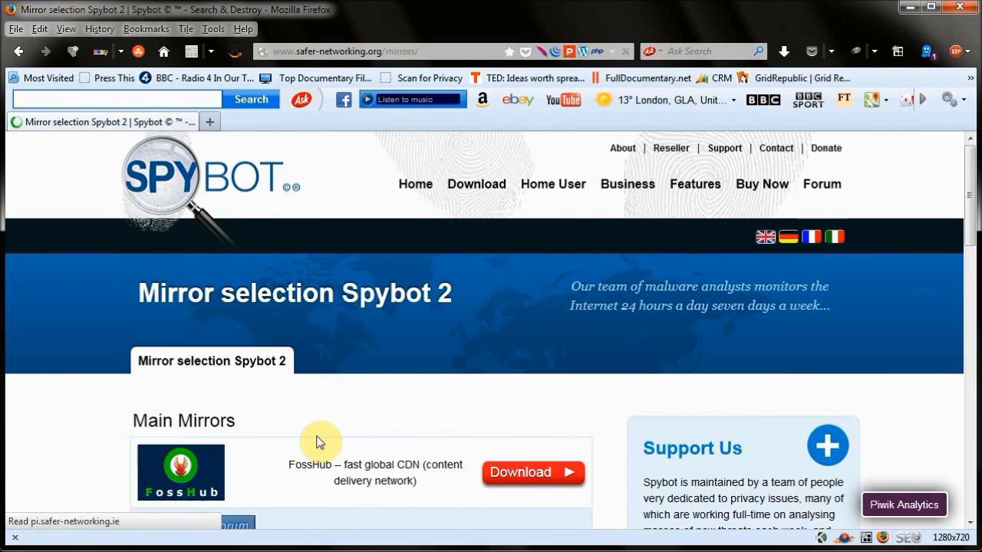
{"action": "scroll", "coordinate": [410, 425], "scroll_direction": "down", "scroll_amount": 5}
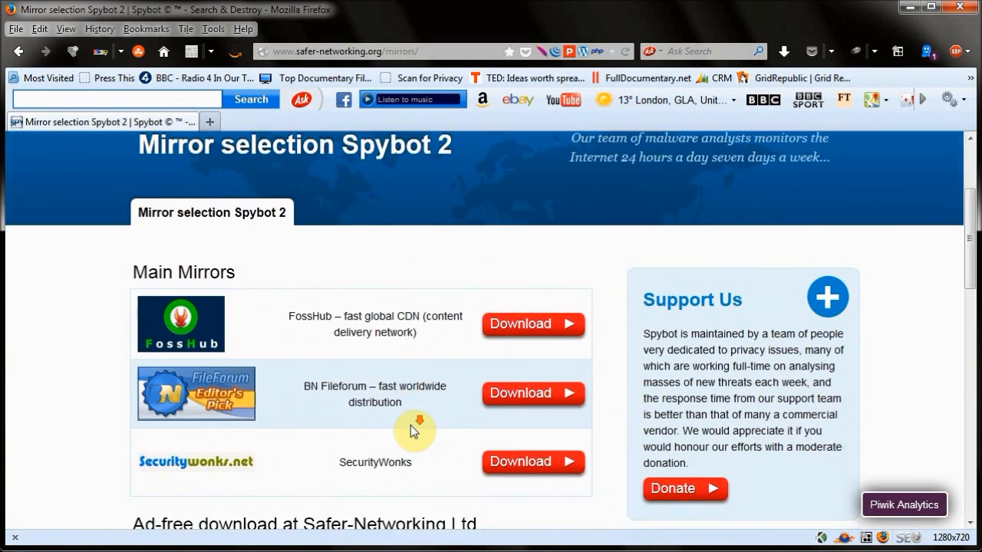
{"action": "scroll", "coordinate": [410, 425], "scroll_direction": "down", "scroll_amount": 2}
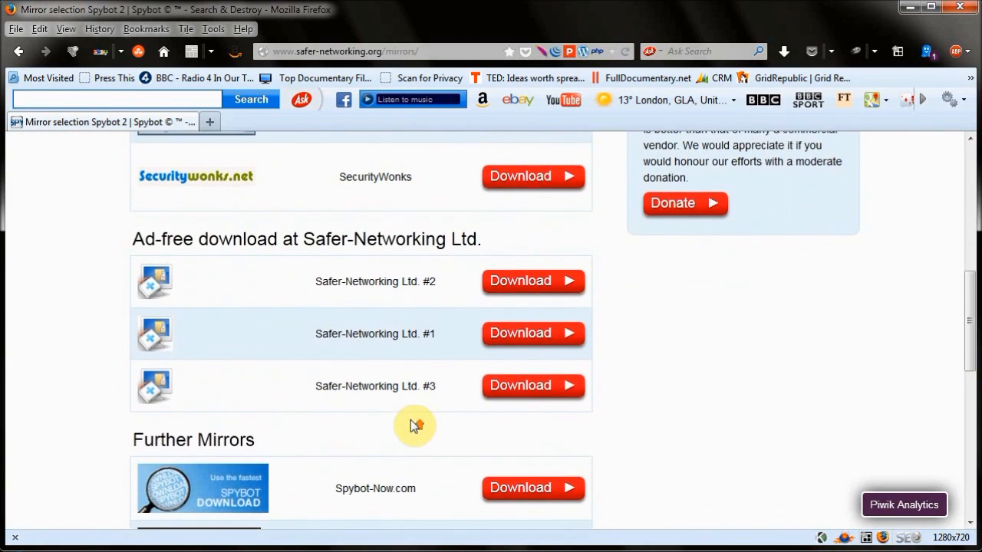
{"action": "scroll", "coordinate": [417, 422], "scroll_direction": "up", "scroll_amount": 2}
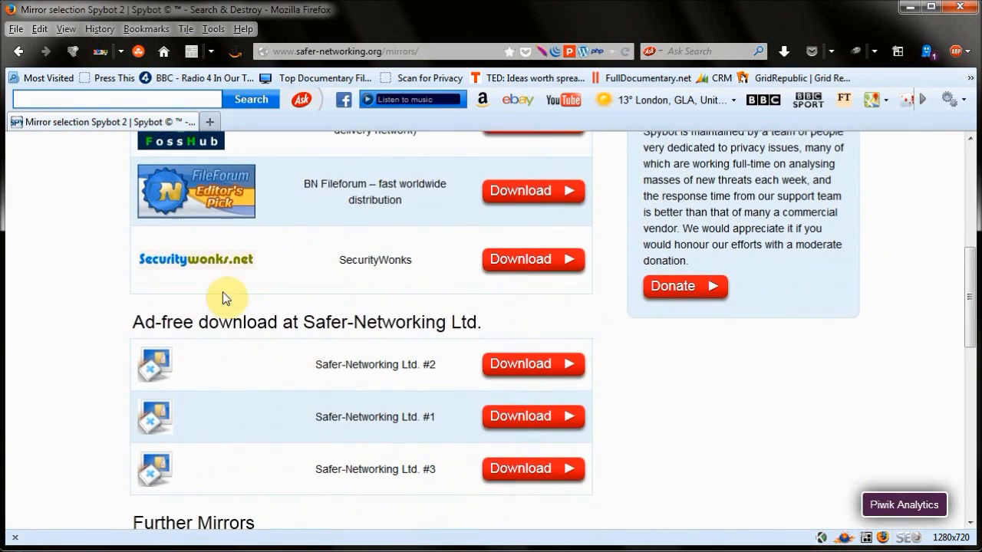
{"action": "left_click", "coordinate": [503, 376]}
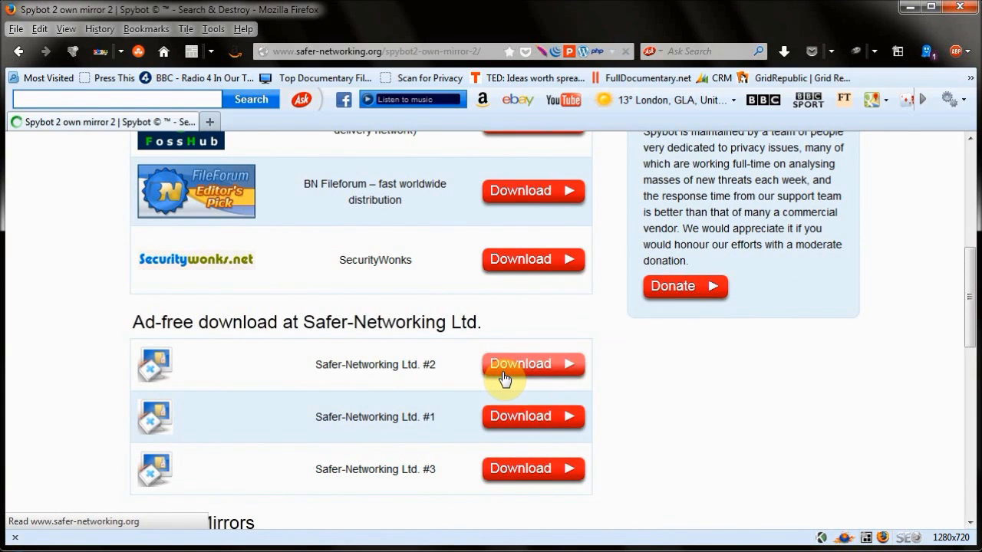
- Download the free Spybot installer from the mirror page and save spybot-2.2.exe
{"action": "scroll", "coordinate": [424, 369], "scroll_direction": "down", "scroll_amount": 3}
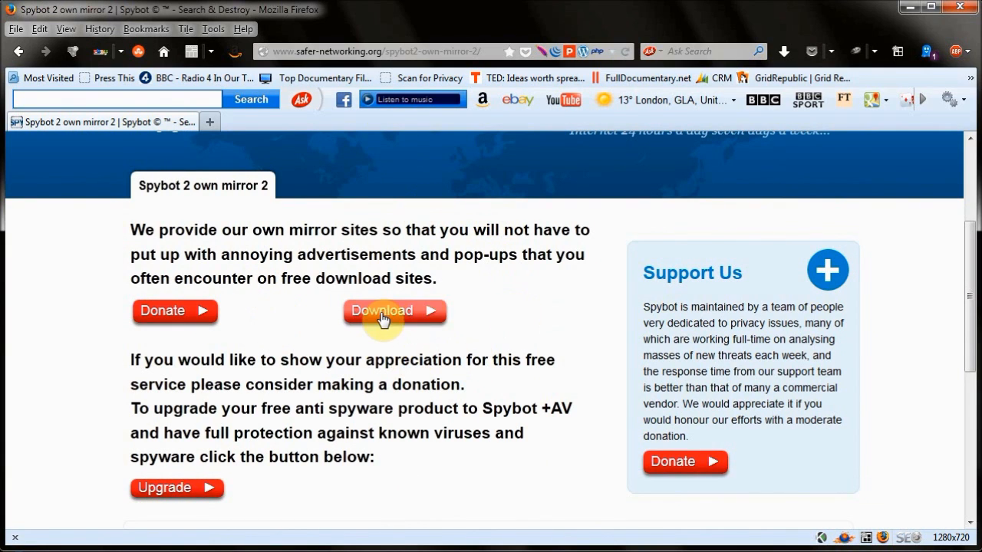
{"action": "scroll", "coordinate": [385, 321], "scroll_direction": "down", "scroll_amount": 2}
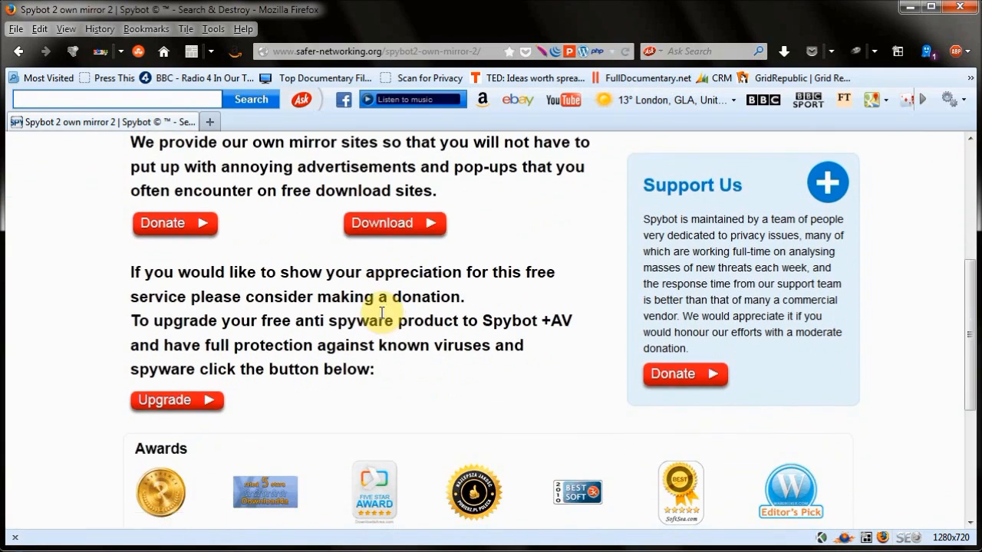
{"action": "left_click", "coordinate": [397, 234]}
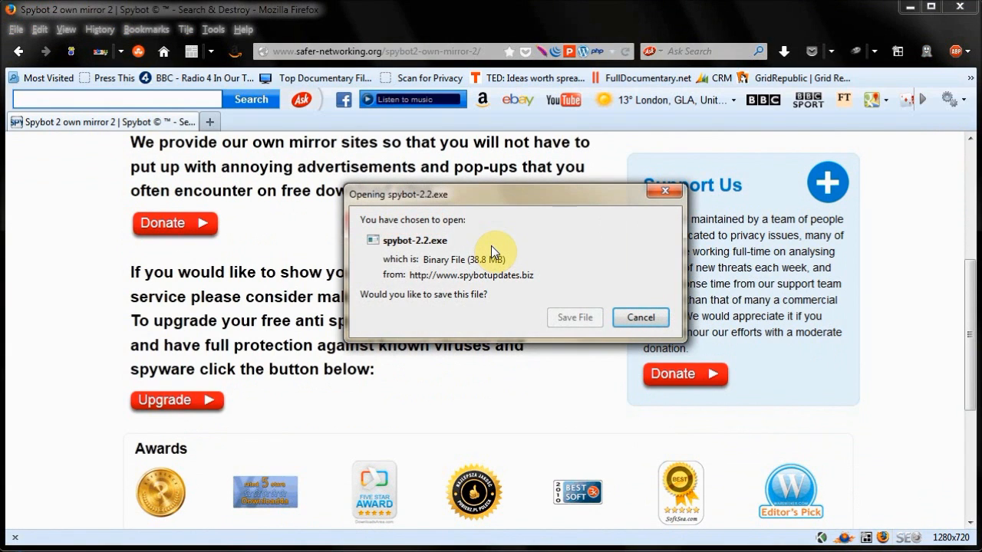
{"action": "left_click", "coordinate": [573, 321]}
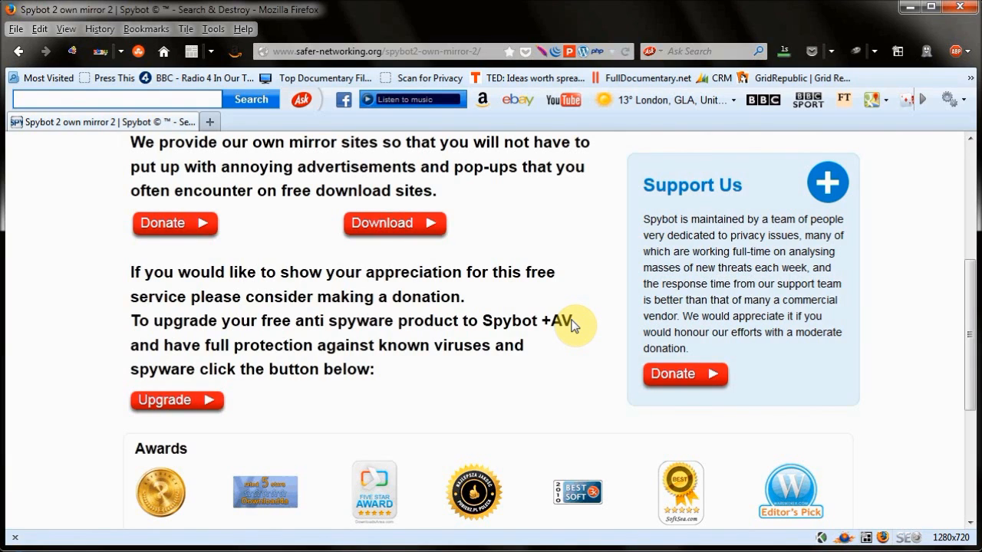
- Run the downloaded spybot-2.2.exe from the browser's downloads and start the setup in English
{"action": "left_click", "coordinate": [783, 51]}
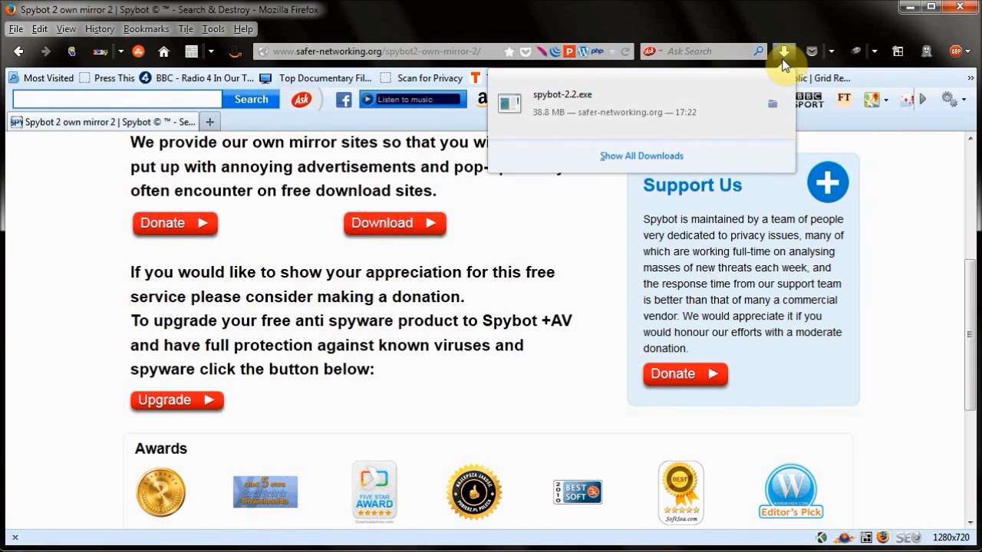
{"action": "left_click", "coordinate": [584, 97]}
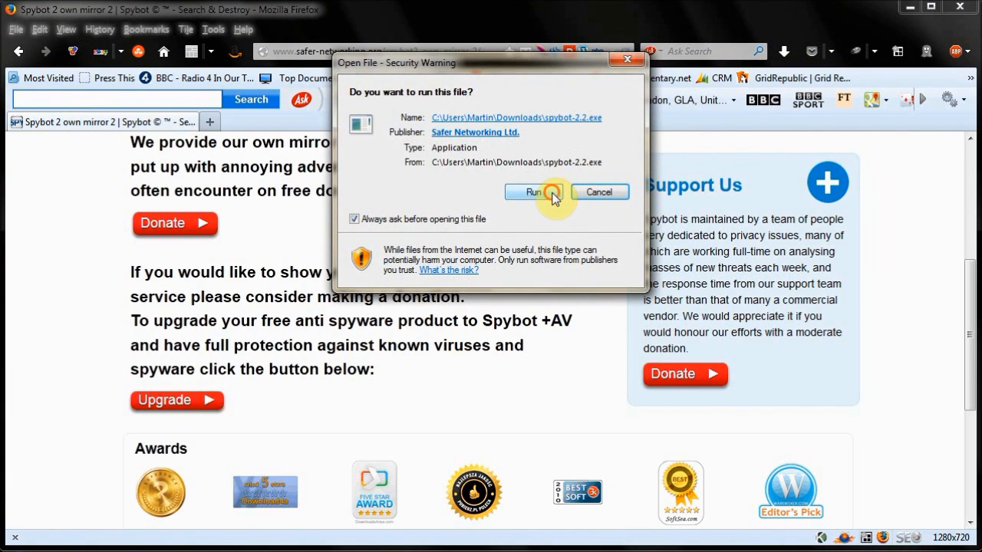
{"action": "left_click", "coordinate": [554, 198]}
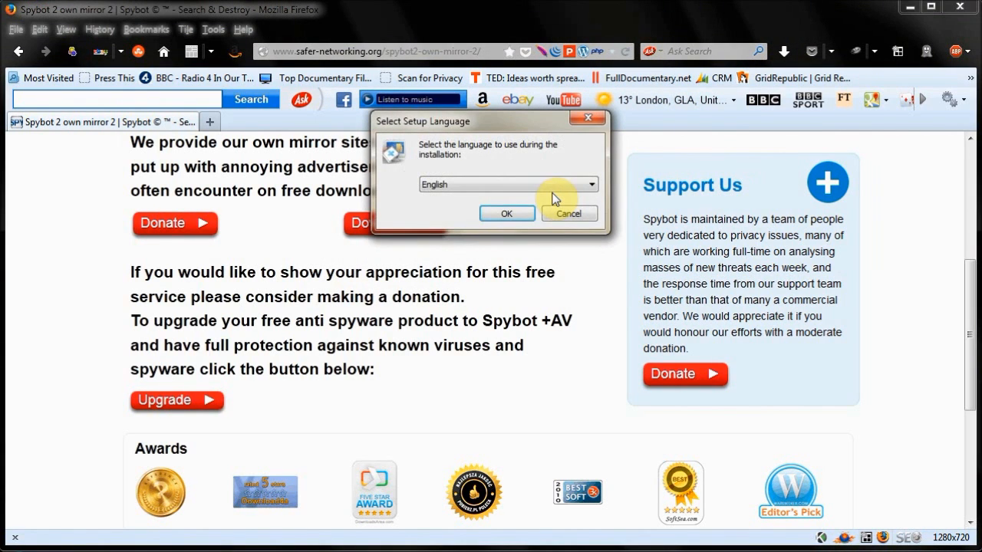
{"action": "left_click", "coordinate": [522, 212]}
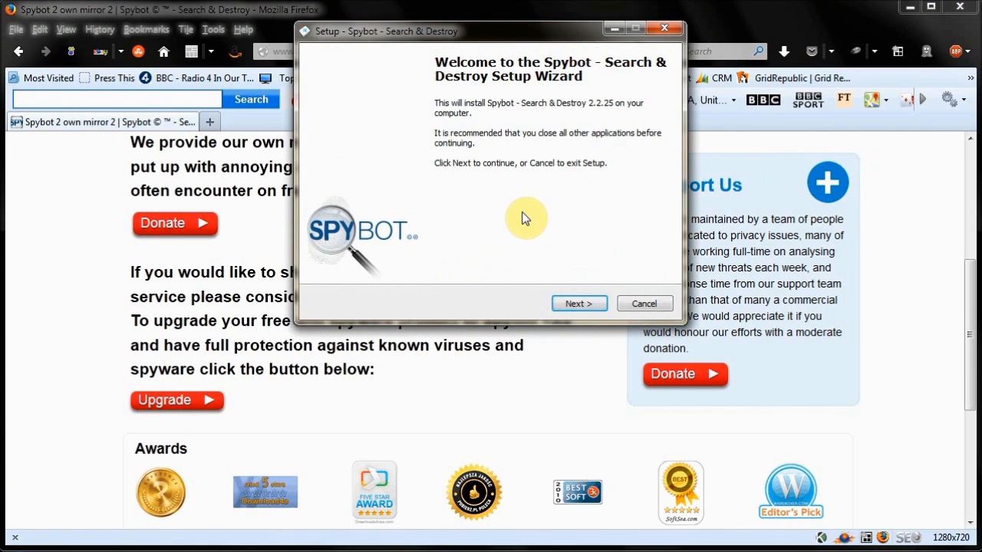
- Set up Spybot for personal use with the donation decided later, and choose the mode with more control, feedback and responsibility
{"action": "left_click", "coordinate": [578, 304]}
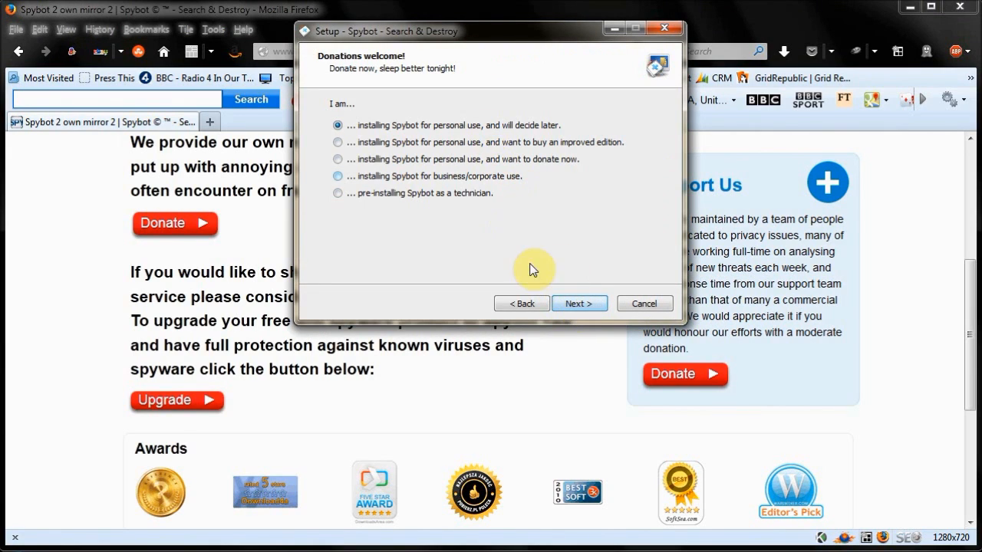
{"action": "left_click", "coordinate": [581, 305]}
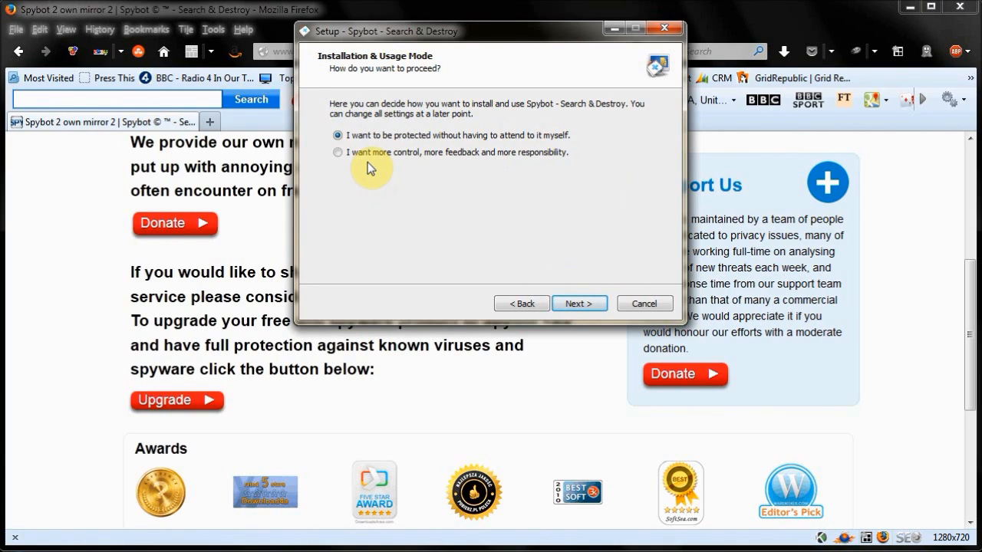
{"action": "left_click", "coordinate": [337, 152]}
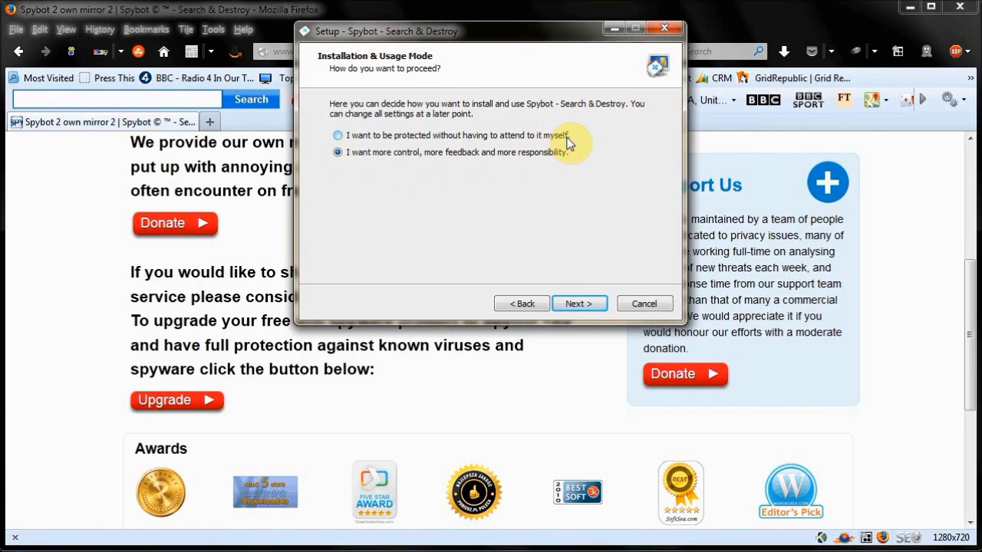
{"action": "left_click_drag", "start_coordinate": [496, 35], "coordinate": [512, 96]}
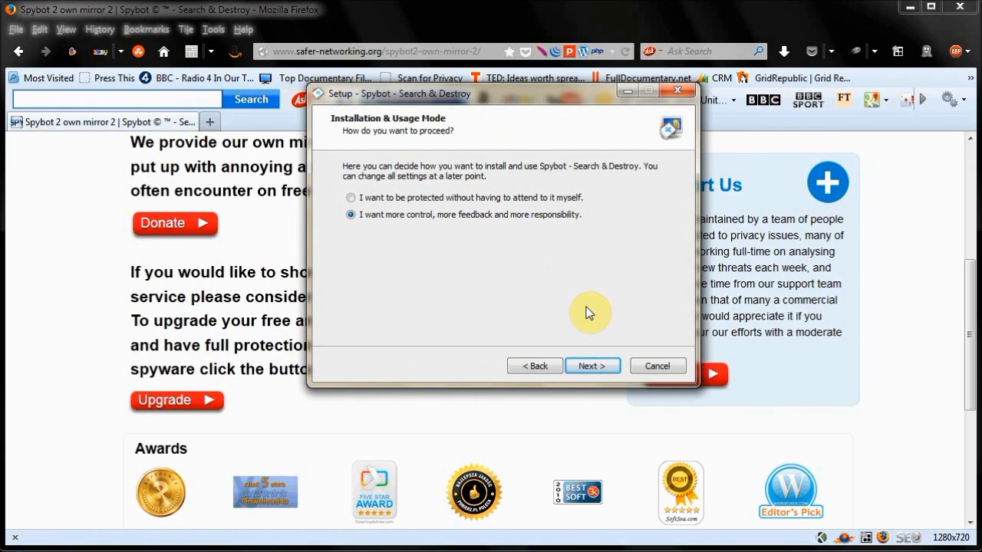
{"action": "left_click", "coordinate": [602, 367]}
- Accept the license agreement and set the installation folder to d:\Program Files (x86)\Spybot - Search & Destroy 2
{"action": "left_click", "coordinate": [396, 319]}
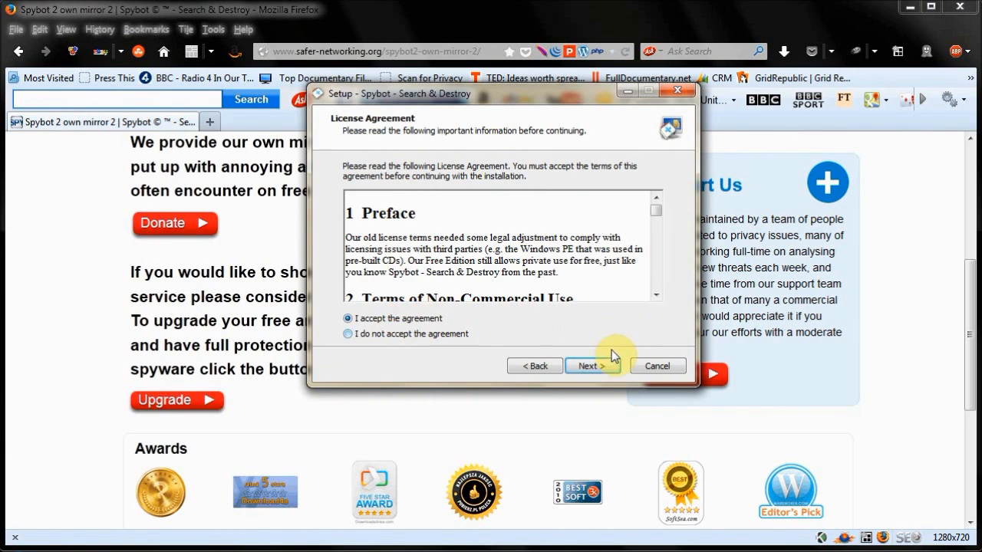
{"action": "left_click", "coordinate": [607, 365]}
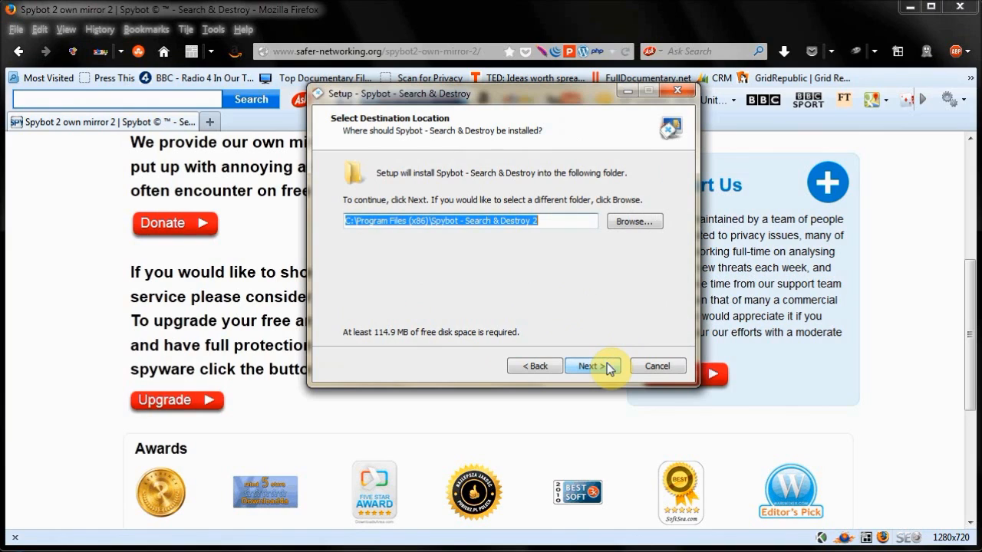
{"action": "left_click", "coordinate": [350, 220]}
{"action": "key", "text": "BackSpace"}
{"action": "type", "text": "d"}
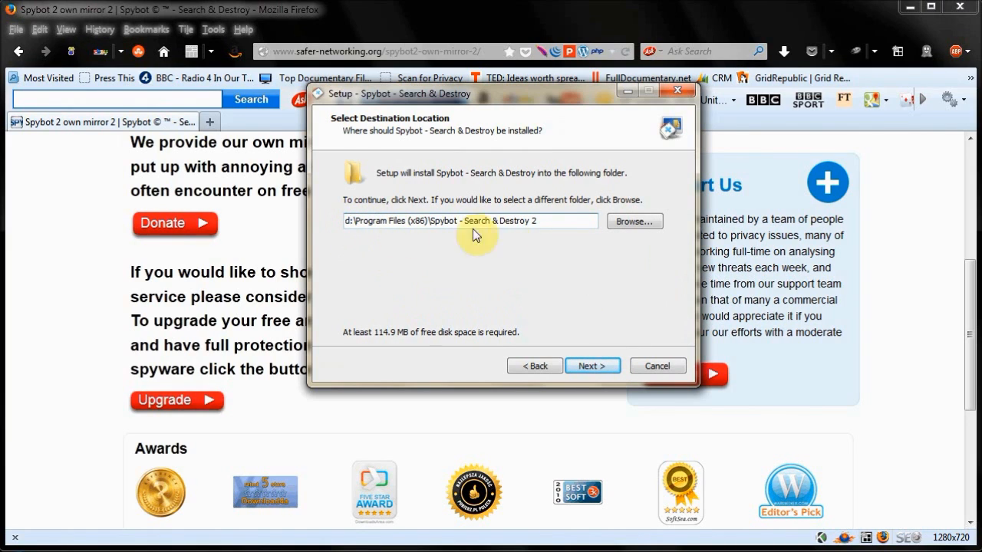
{"action": "left_click", "coordinate": [591, 366]}
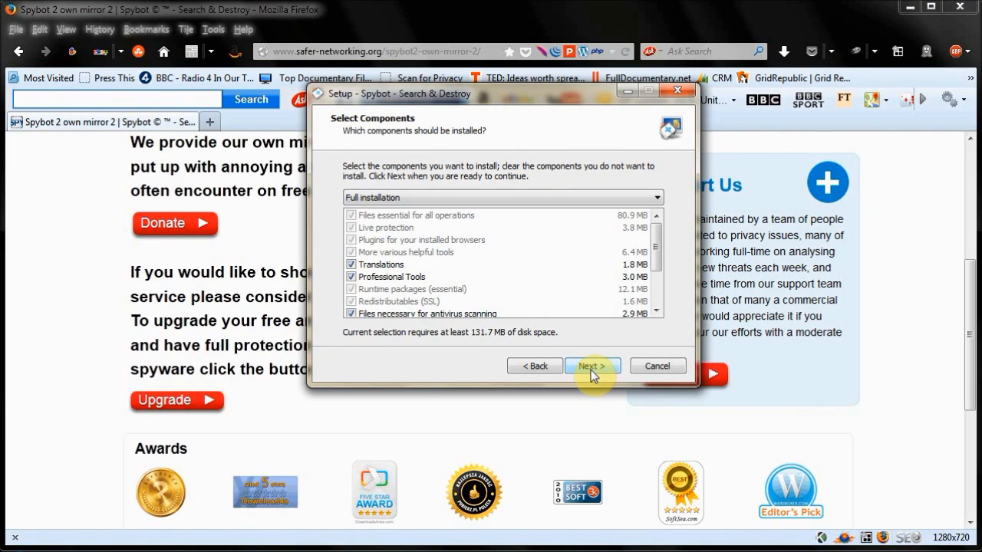
- Review the components, keep the full installation, and accept the Spybot - Search & Destroy 2 Start Menu folder
{"action": "scroll", "coordinate": [652, 268], "scroll_direction": "down", "scroll_amount": 2}
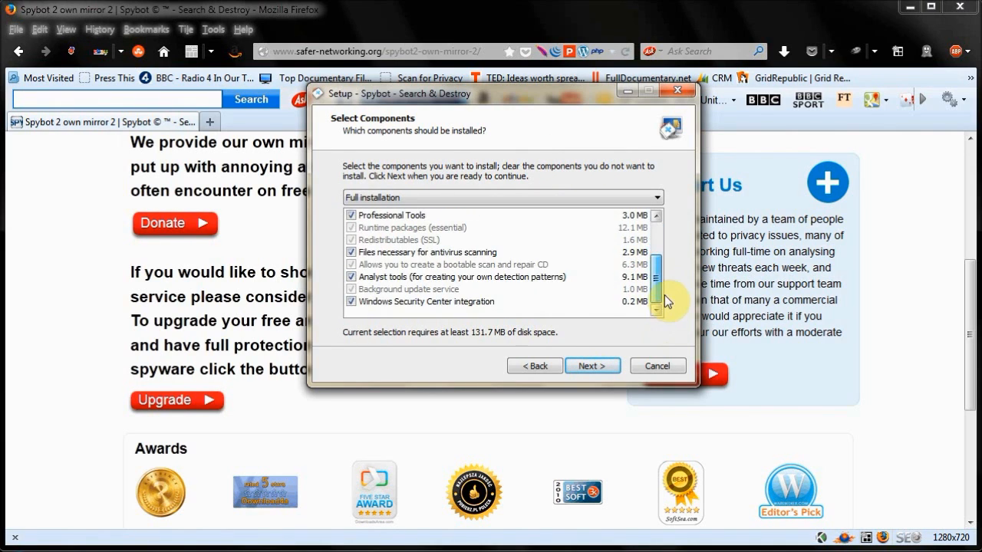
{"action": "scroll", "coordinate": [666, 276], "scroll_direction": "up", "scroll_amount": 2}
{"action": "scroll", "coordinate": [659, 291], "scroll_direction": "down", "scroll_amount": 2}
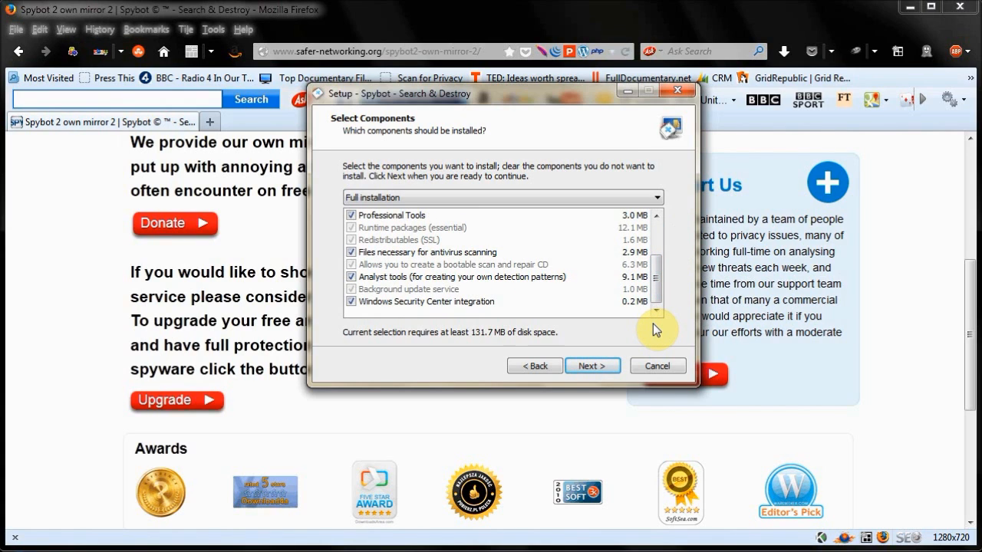
{"action": "left_click", "coordinate": [593, 366]}
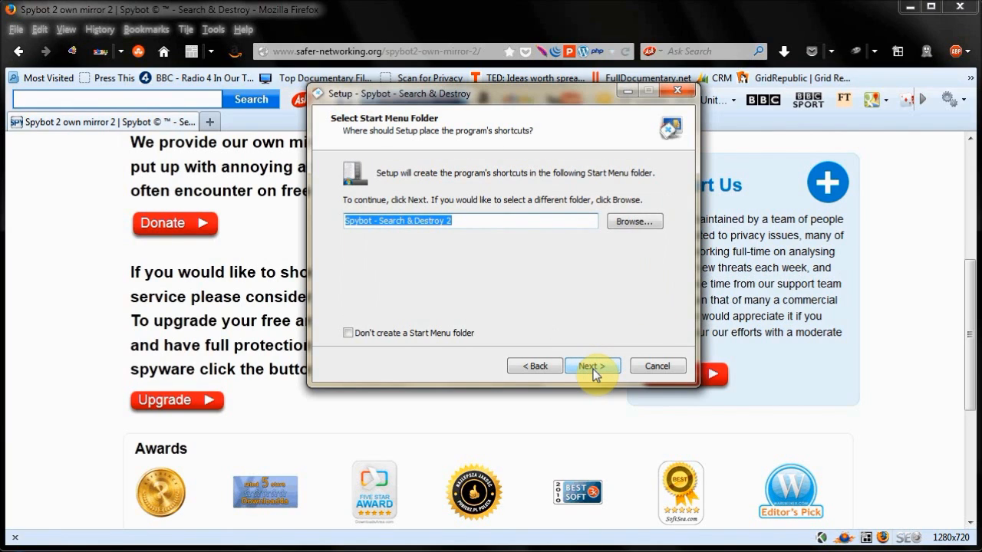
{"action": "left_click", "coordinate": [593, 367]}
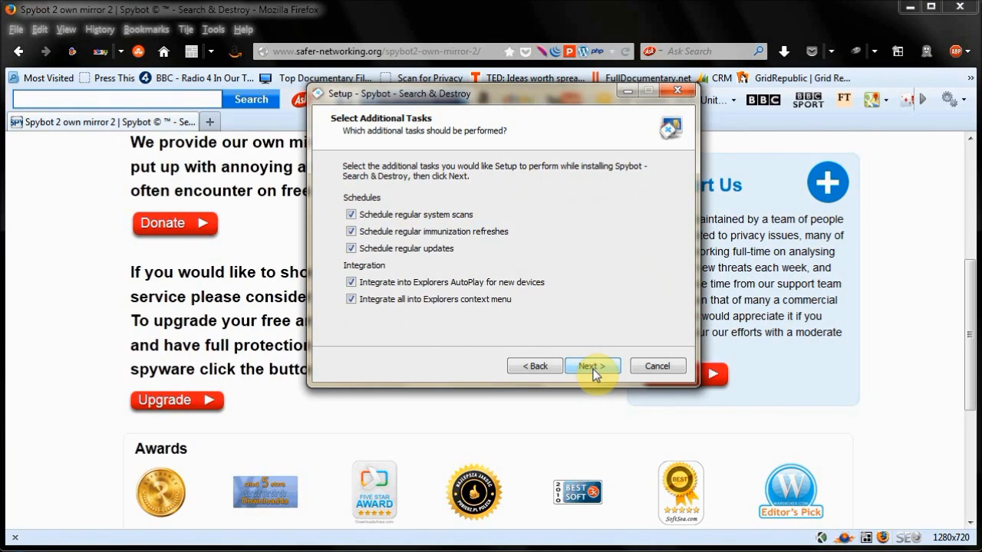
- Deselect the scheduled scans, immunization refreshes and updates and both Explorer integration tasks, and continue to the installation summary
{"action": "left_click", "coordinate": [350, 214]}
{"action": "left_click", "coordinate": [350, 232]}
{"action": "left_click", "coordinate": [351, 248]}
{"action": "left_click", "coordinate": [350, 282]}
{"action": "left_click", "coordinate": [350, 299]}
{"action": "left_click", "coordinate": [592, 367]}
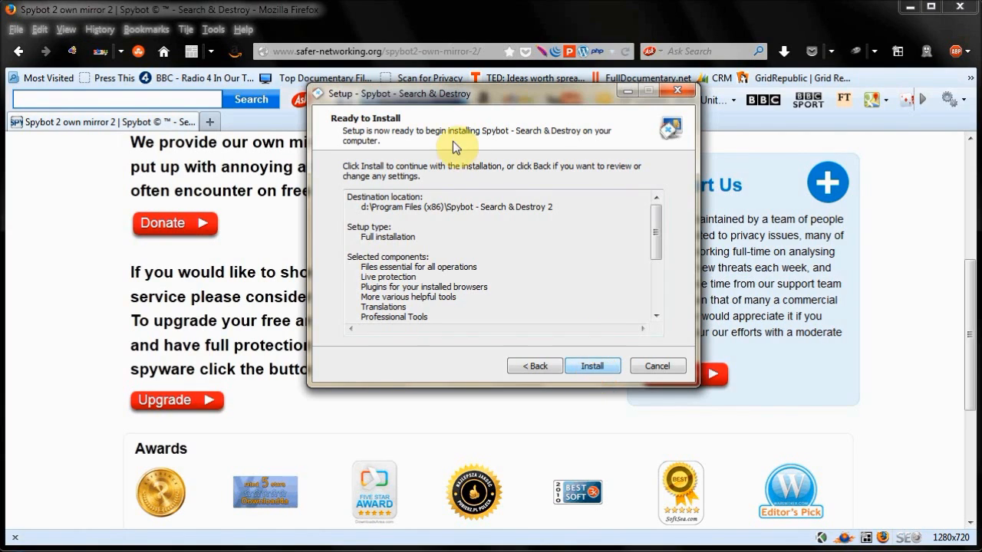
- Install Spybot - Search & Destroy and finish the setup with Open Start Center enabled
{"action": "left_click", "coordinate": [591, 367]}
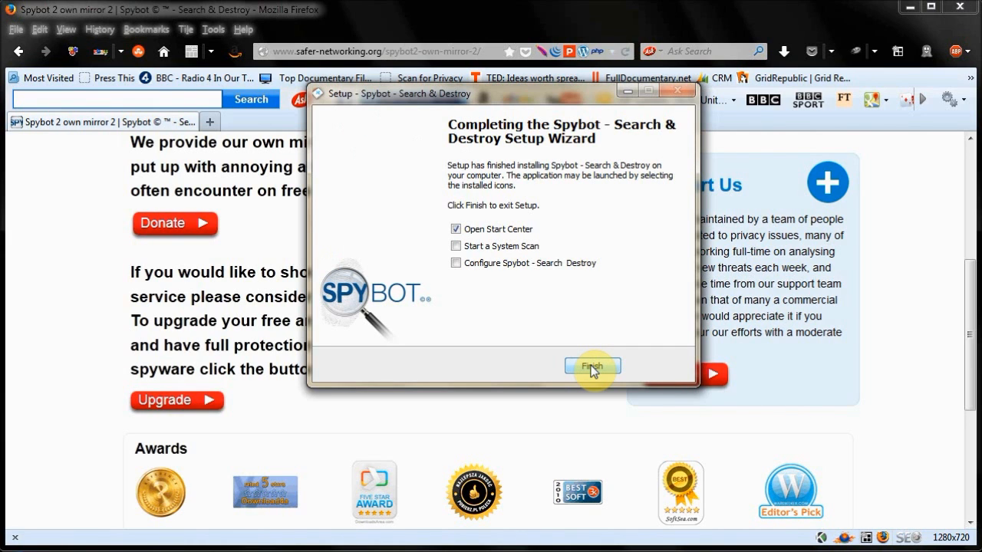
{"action": "left_click", "coordinate": [591, 368]}
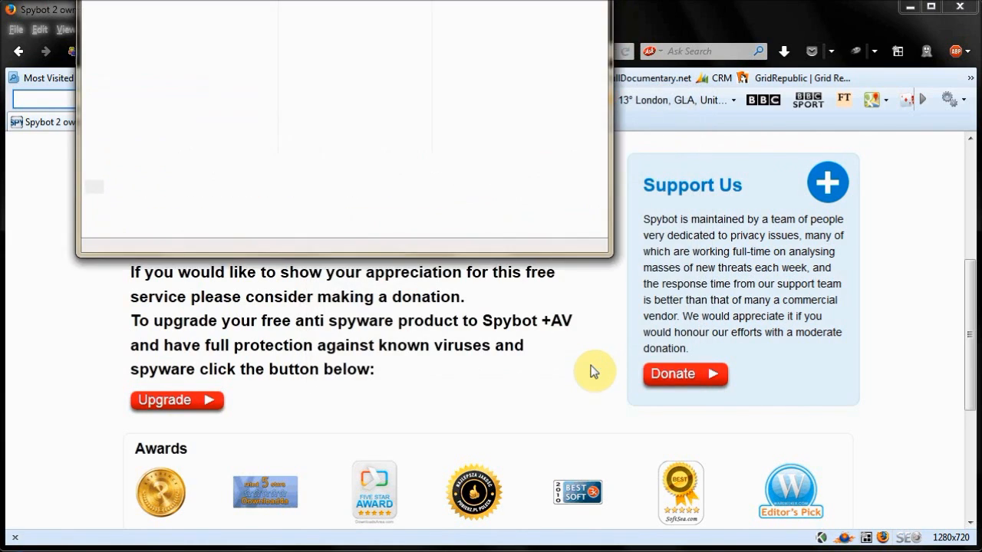
{"action": "left_click_drag", "start_coordinate": [406, 4], "coordinate": [518, 90]}
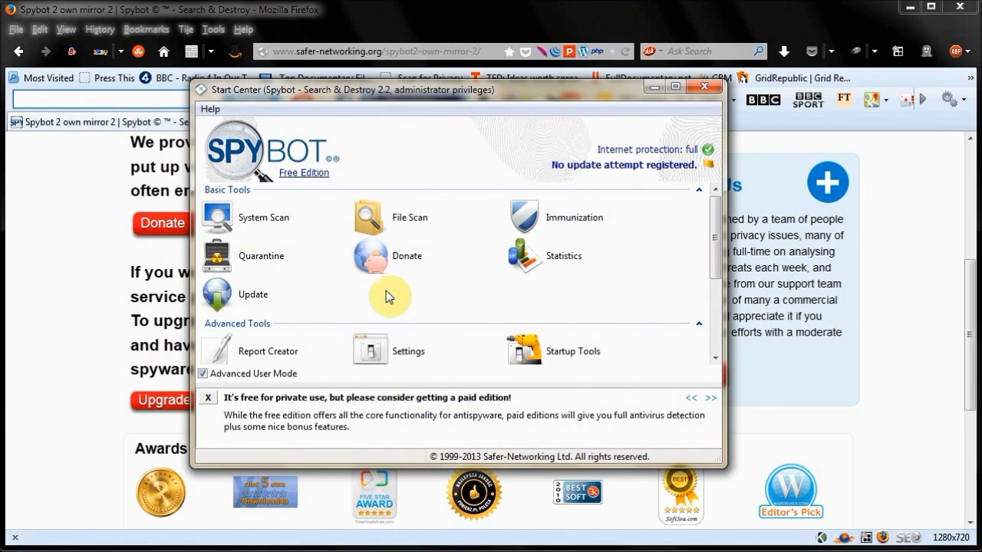
- Update Spybot's antispyware signatures from the Start Center and close the Update window when finished
{"action": "left_click", "coordinate": [220, 299]}
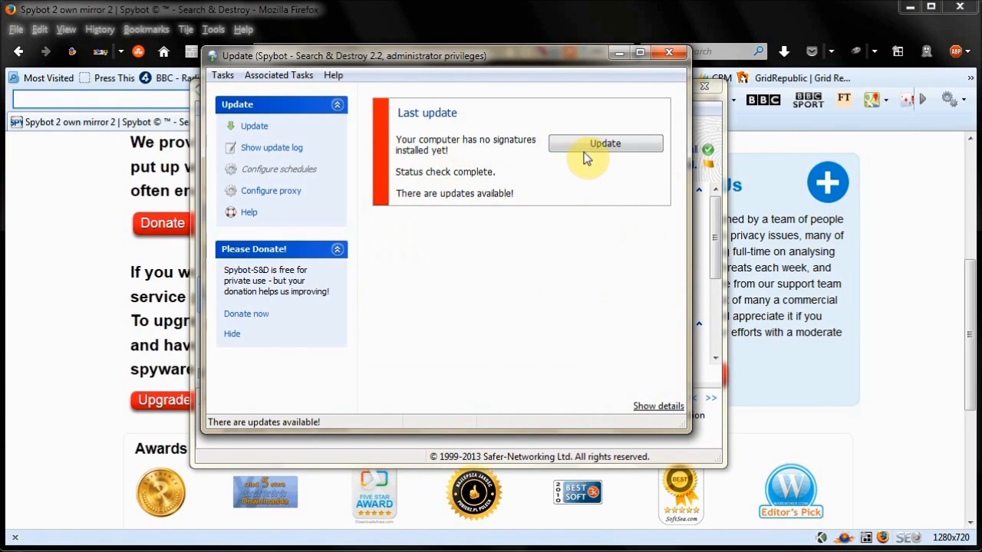
{"action": "left_click", "coordinate": [598, 148]}
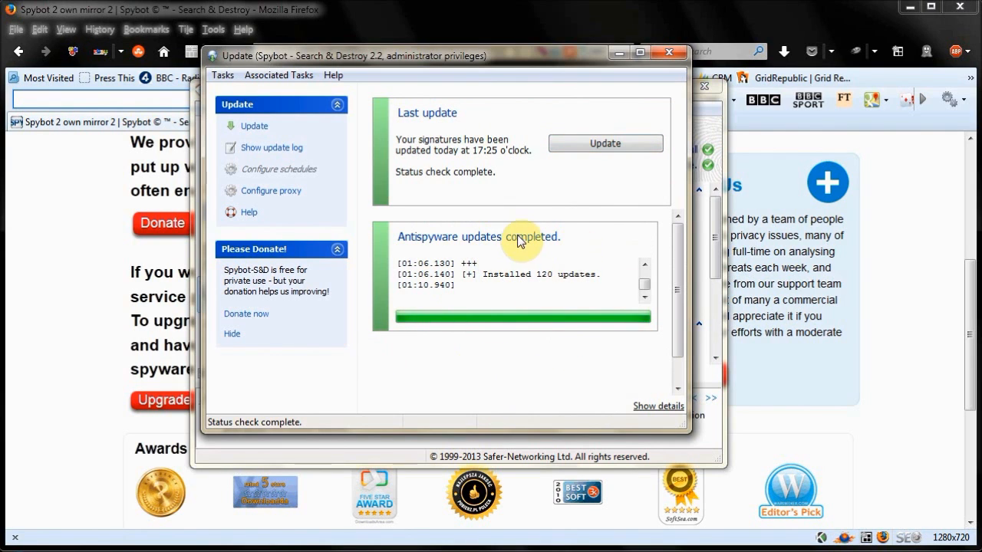
{"action": "left_click", "coordinate": [664, 53]}
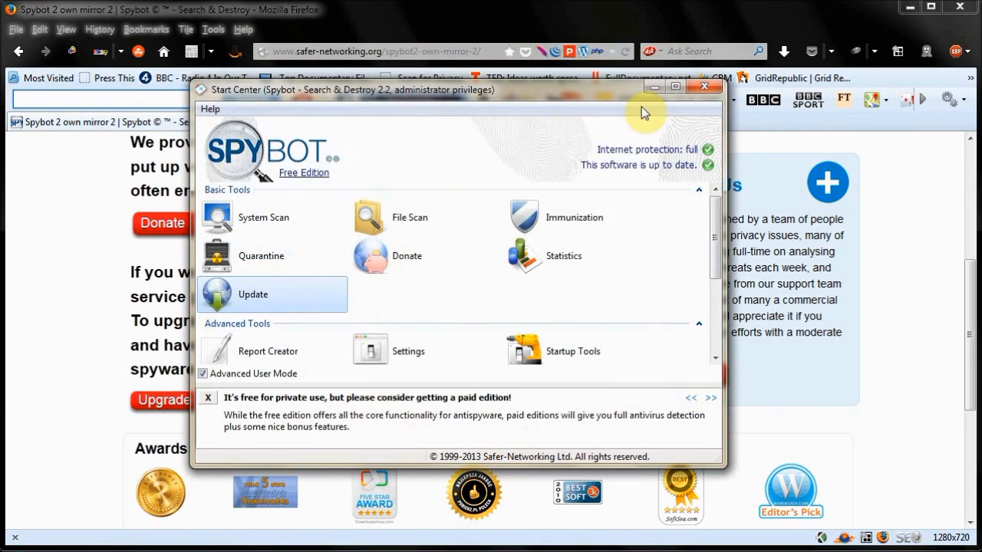
- Open Spybot's Immunization tool and close Firefox so that the browser can be immunized
{"action": "left_click", "coordinate": [566, 222]}
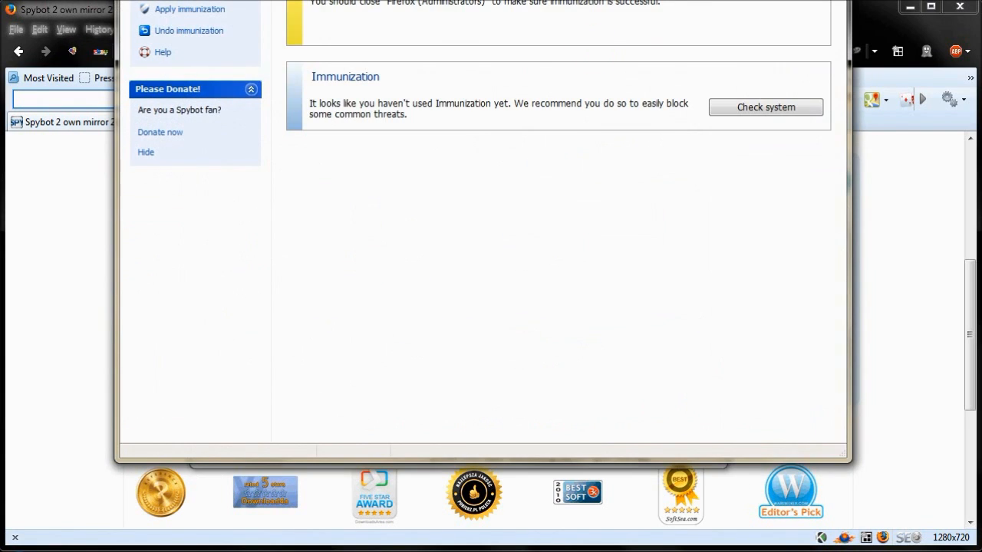
{"action": "left_click_drag", "start_coordinate": [595, 29], "coordinate": [583, 18]}
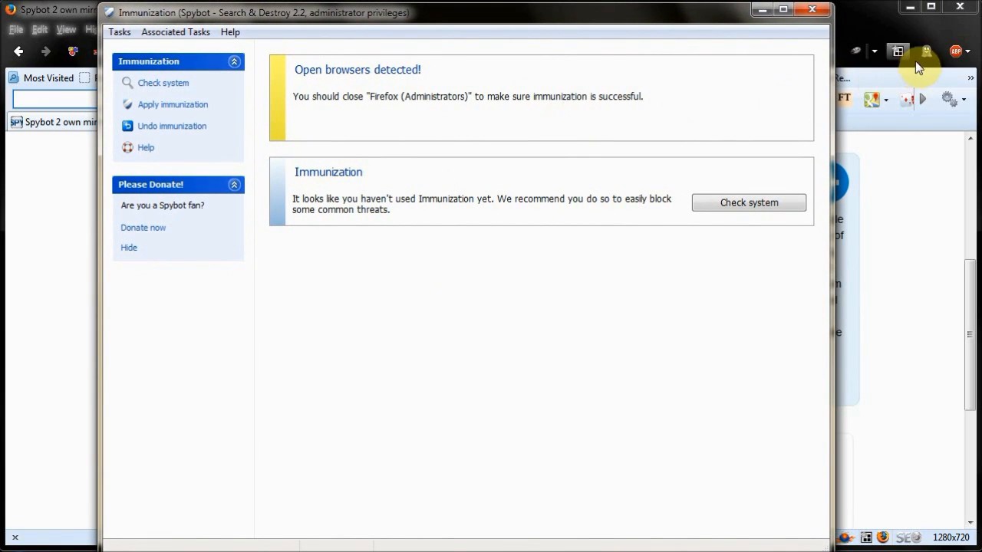
{"action": "left_click", "coordinate": [958, 9]}
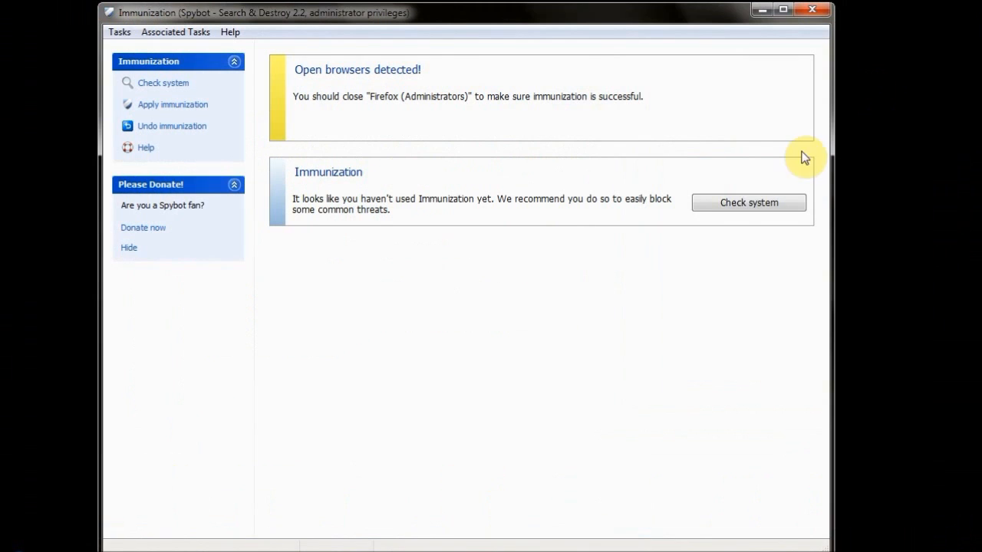
- Check the system's immunization status, apply immunization to the unprotected entries, and close the Immunization window when finished
{"action": "left_click", "coordinate": [731, 202]}
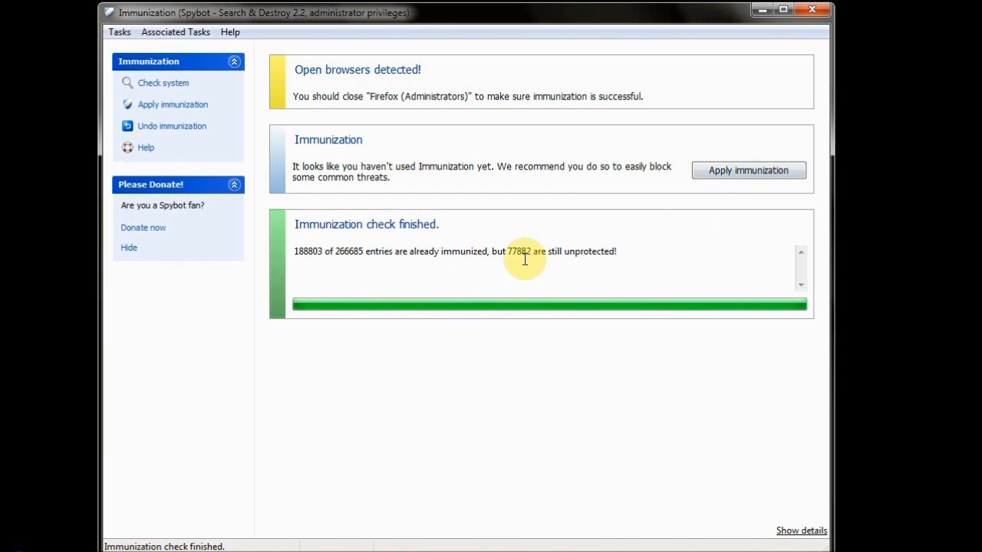
{"action": "left_click", "coordinate": [734, 174]}
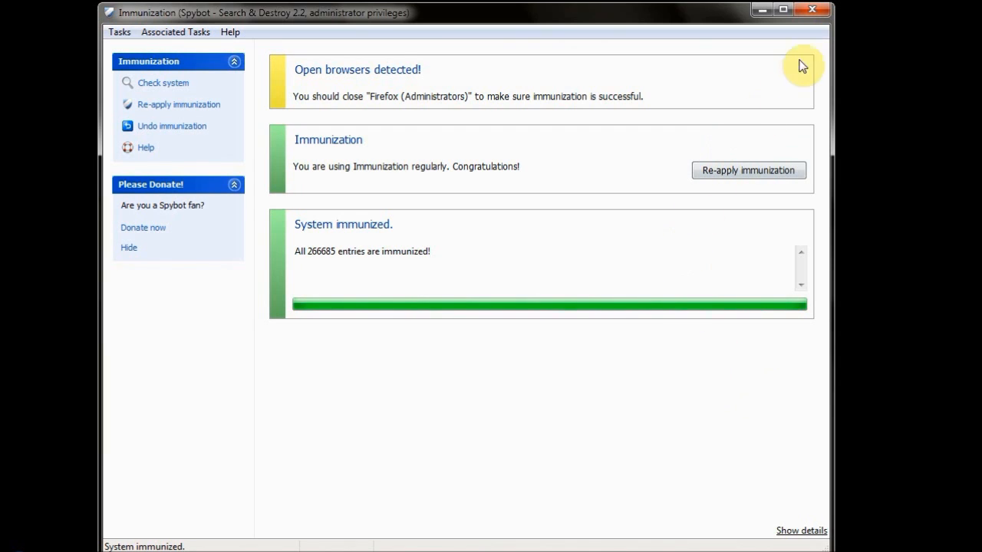
{"action": "left_click", "coordinate": [814, 11]}
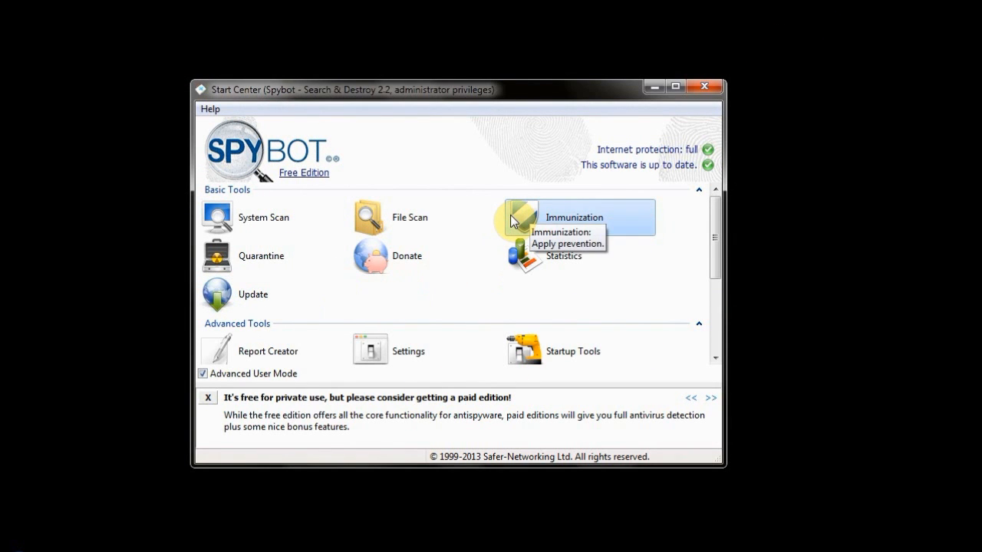
- Open Spybot's System Scan from the Start Center and run a full scan of the computer
{"action": "left_click", "coordinate": [218, 230]}
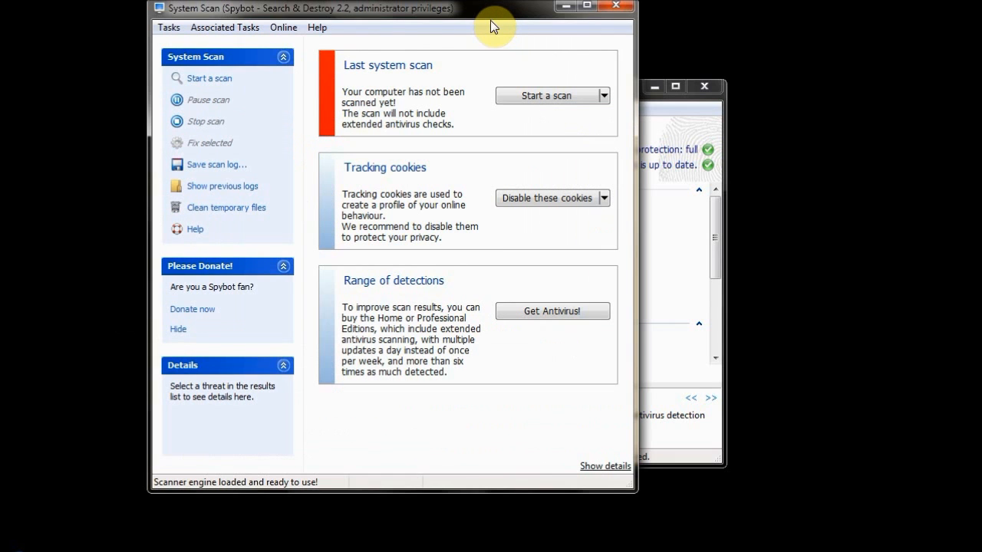
{"action": "left_click_drag", "start_coordinate": [488, 12], "coordinate": [523, 51]}
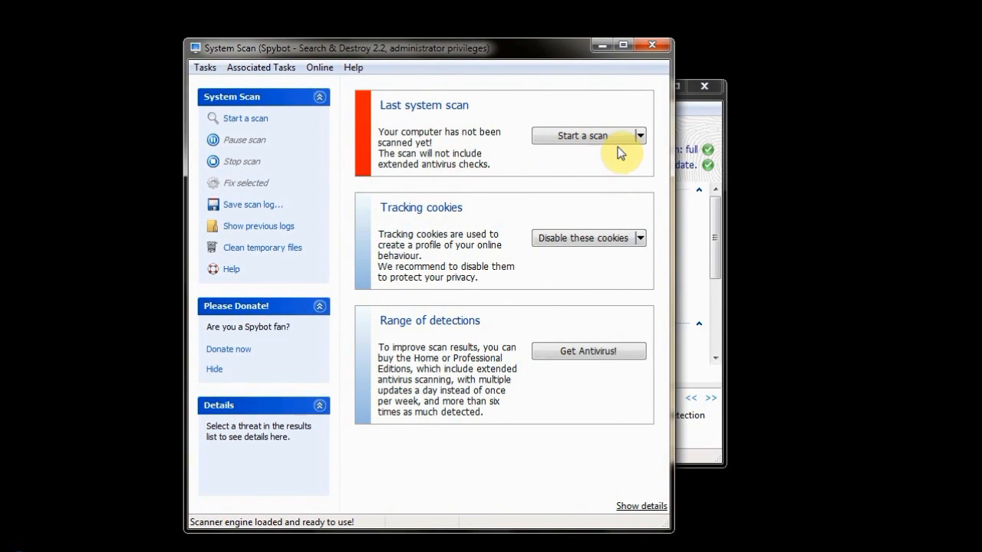
{"action": "left_click", "coordinate": [639, 137]}
{"action": "left_click", "coordinate": [638, 139]}
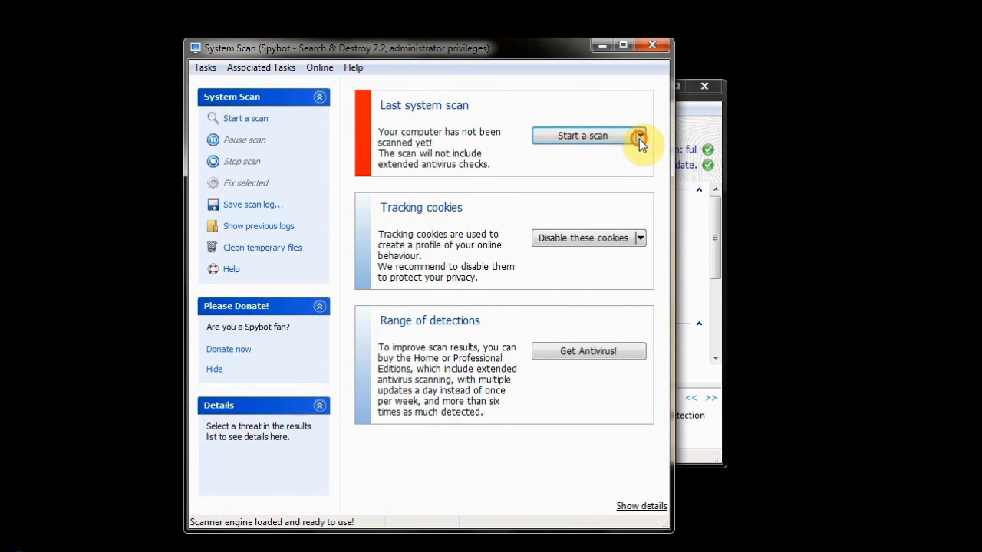
{"action": "left_click", "coordinate": [584, 142]}
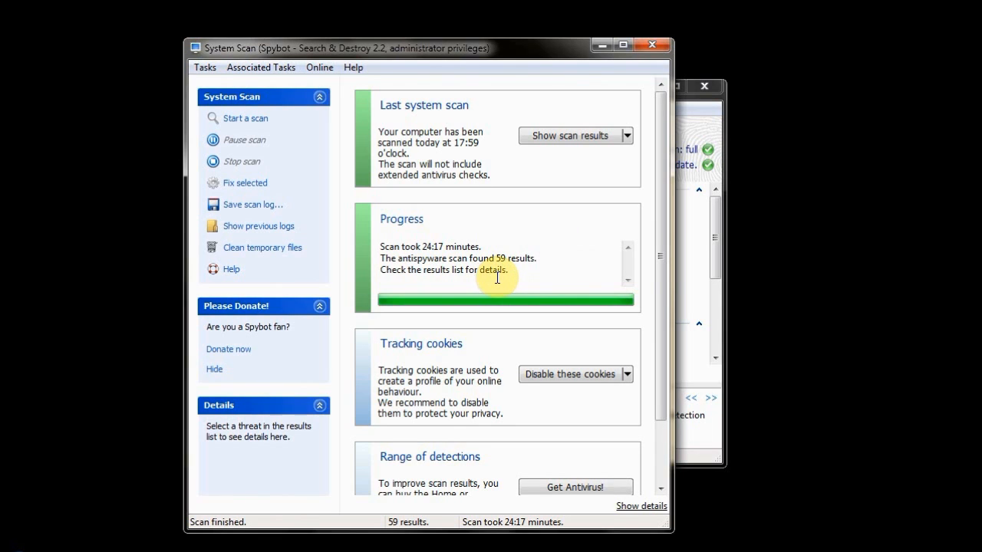
- Show the results of the finished system scan and widen the window to fit all columns
{"action": "left_click", "coordinate": [626, 135]}
{"action": "left_click", "coordinate": [627, 136]}
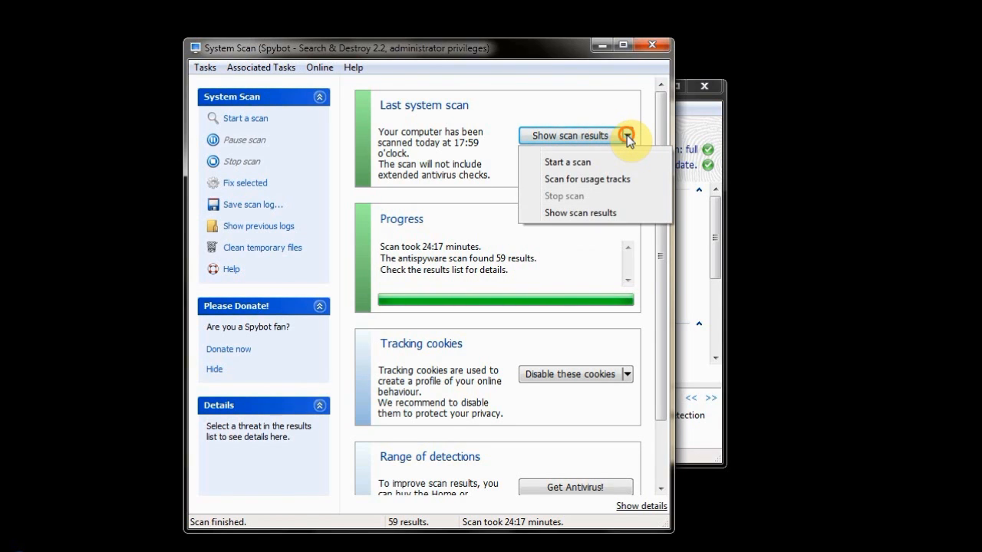
{"action": "left_click", "coordinate": [559, 139]}
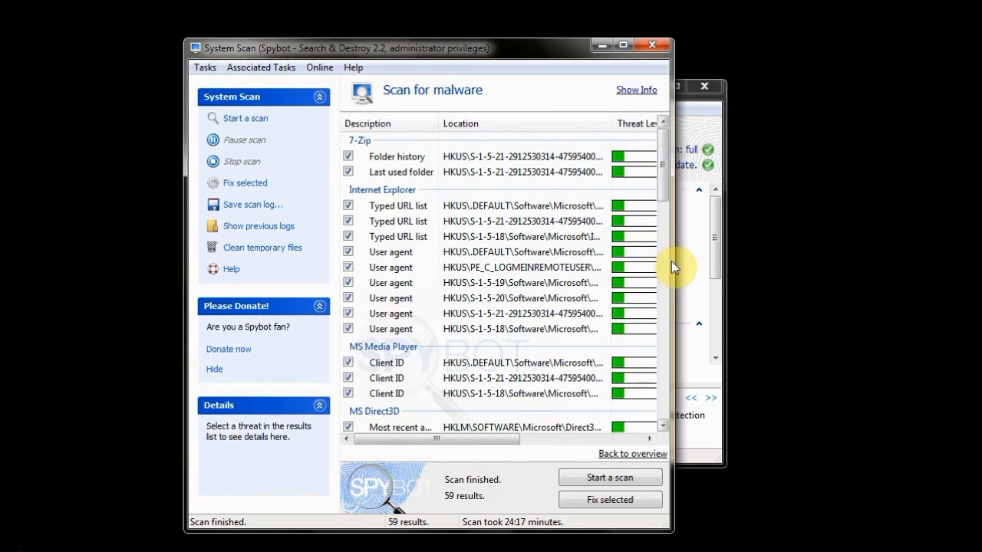
{"action": "left_click_drag", "start_coordinate": [673, 258], "coordinate": [856, 258]}
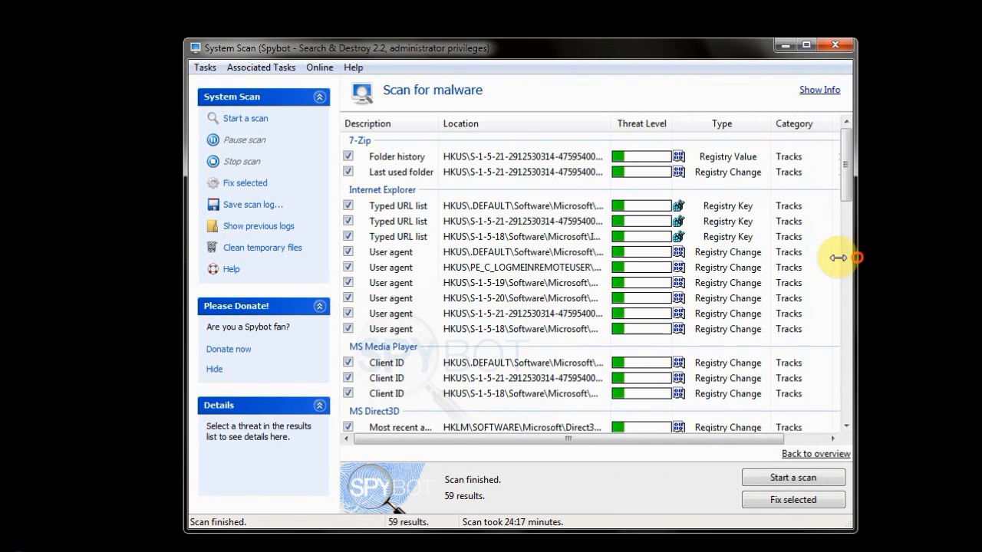
{"action": "left_click_drag", "start_coordinate": [187, 259], "coordinate": [44, 258]}
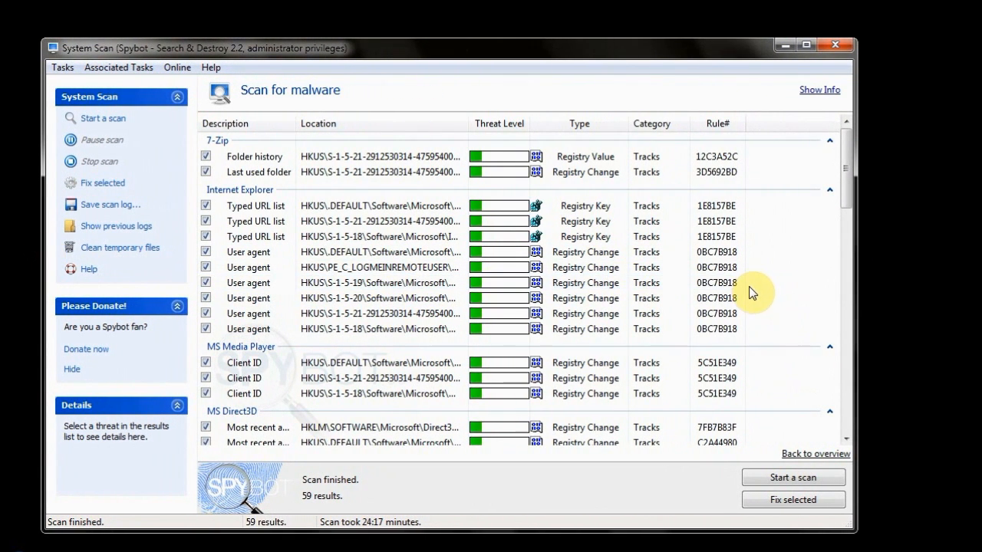
- Examine the complete list of scan results, from the 7-Zip entries through the browser cookies, cache and history
{"action": "left_click", "coordinate": [847, 197]}
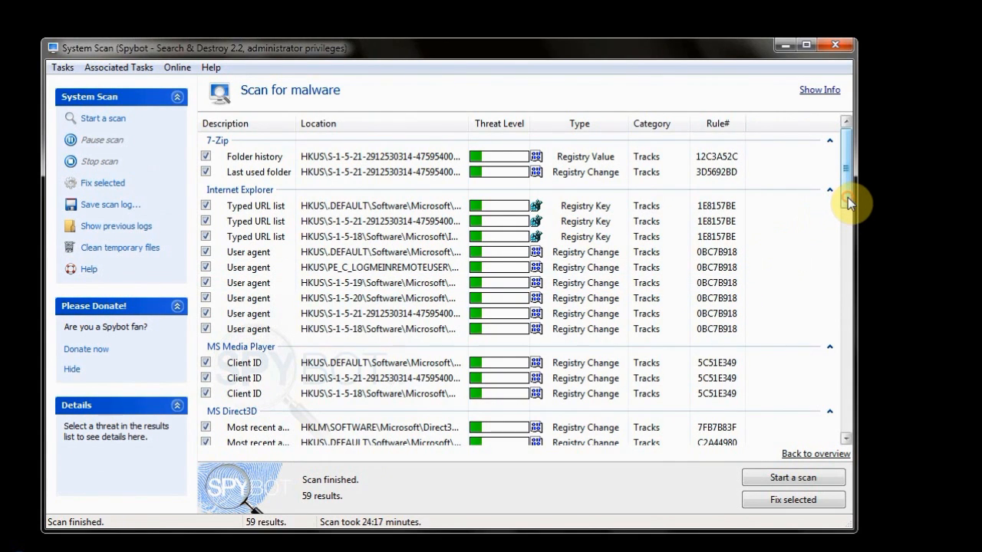
{"action": "left_click_drag", "start_coordinate": [847, 198], "coordinate": [859, 246]}
{"action": "scroll", "coordinate": [831, 334], "scroll_direction": "down", "scroll_amount": 2}
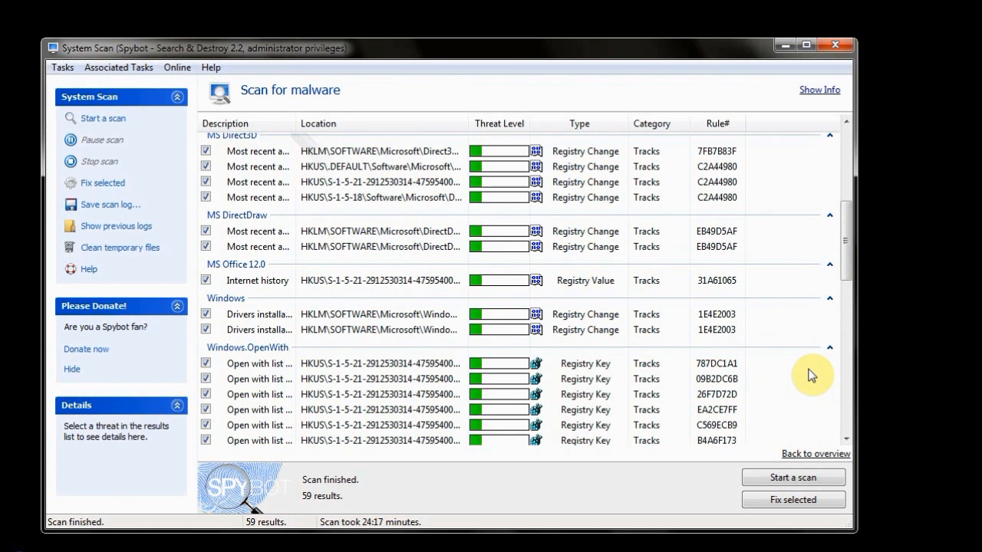
{"action": "scroll", "coordinate": [811, 376], "scroll_direction": "down", "scroll_amount": 10}
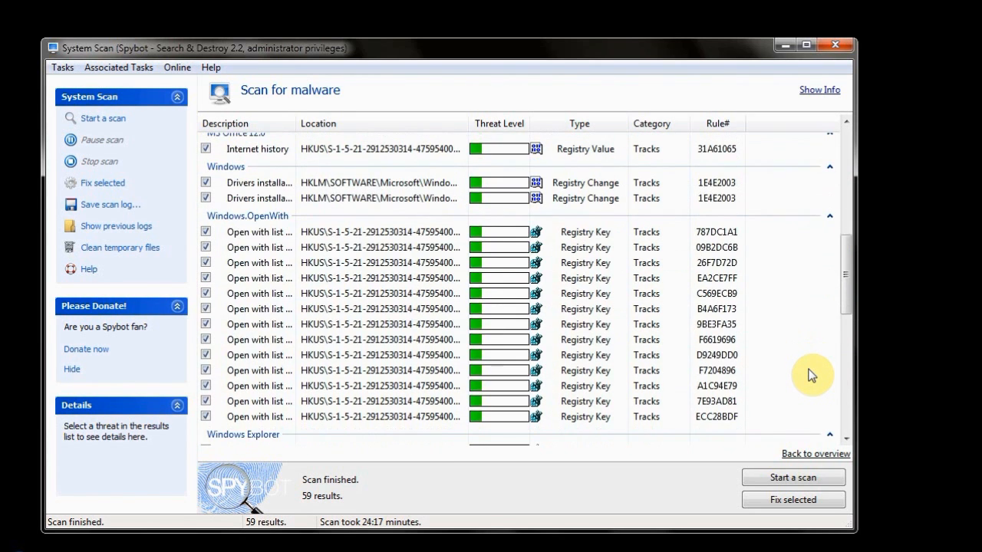
{"action": "scroll", "coordinate": [810, 376], "scroll_direction": "down", "scroll_amount": 5}
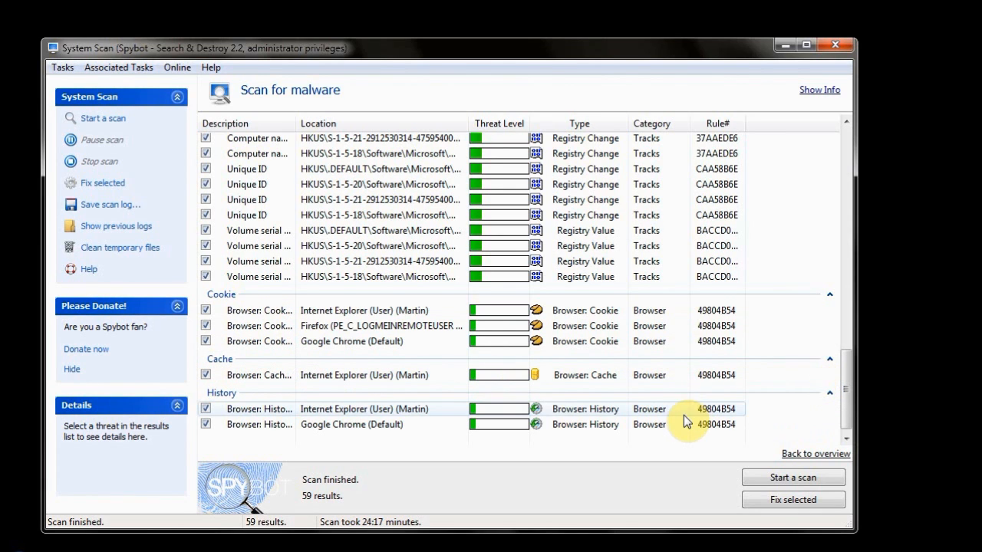
{"action": "scroll", "coordinate": [685, 420], "scroll_direction": "down", "scroll_amount": 1}
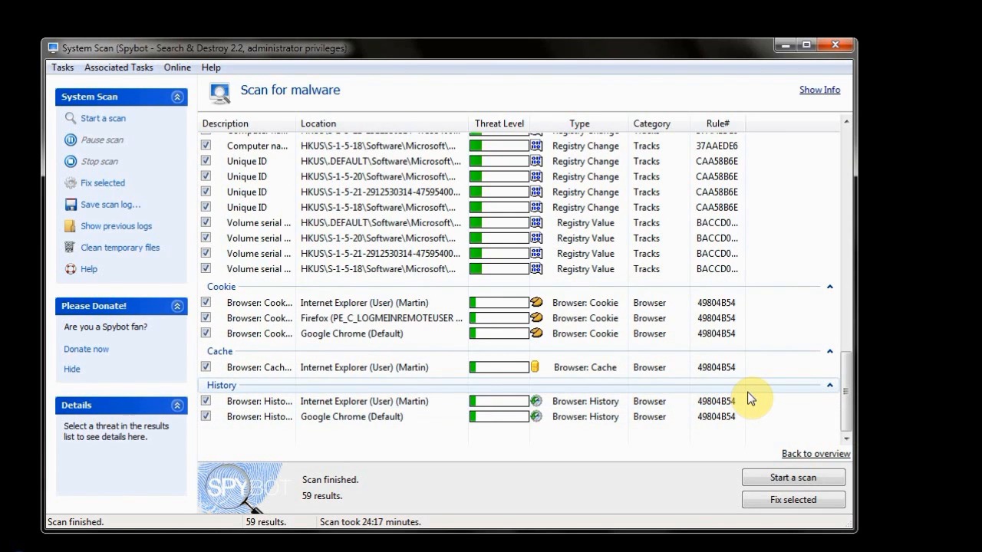
{"action": "scroll", "coordinate": [750, 397], "scroll_direction": "up", "scroll_amount": 5}
{"action": "scroll", "coordinate": [750, 397], "scroll_direction": "up", "scroll_amount": 5}
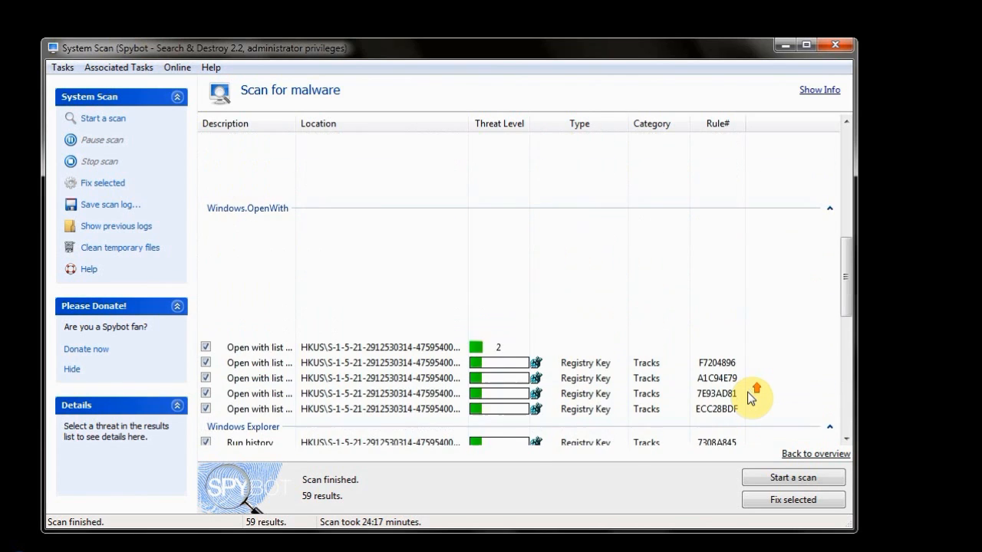
{"action": "scroll", "coordinate": [750, 397], "scroll_direction": "up", "scroll_amount": 10}
{"action": "scroll", "coordinate": [756, 398], "scroll_direction": "up", "scroll_amount": 5}
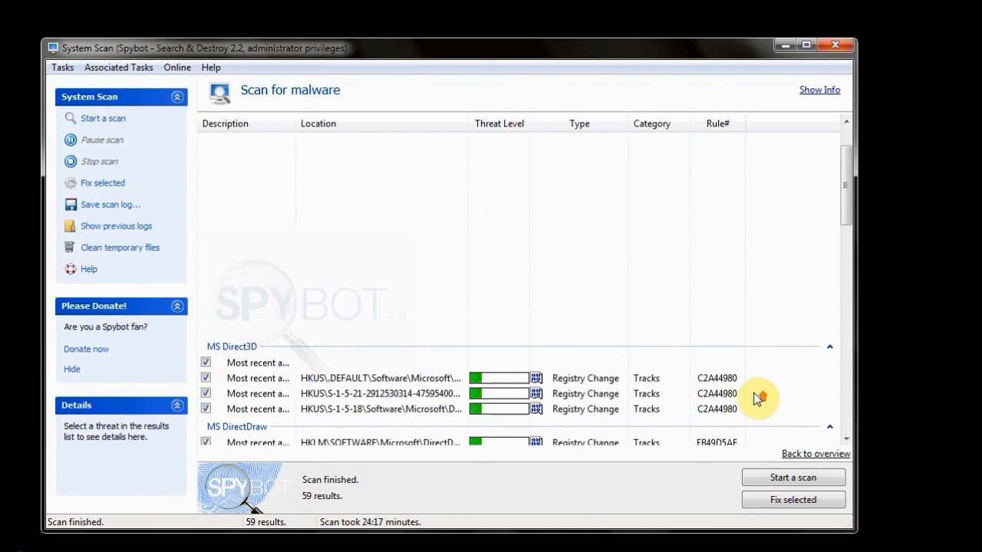
{"action": "scroll", "coordinate": [758, 398], "scroll_direction": "up", "scroll_amount": 3}
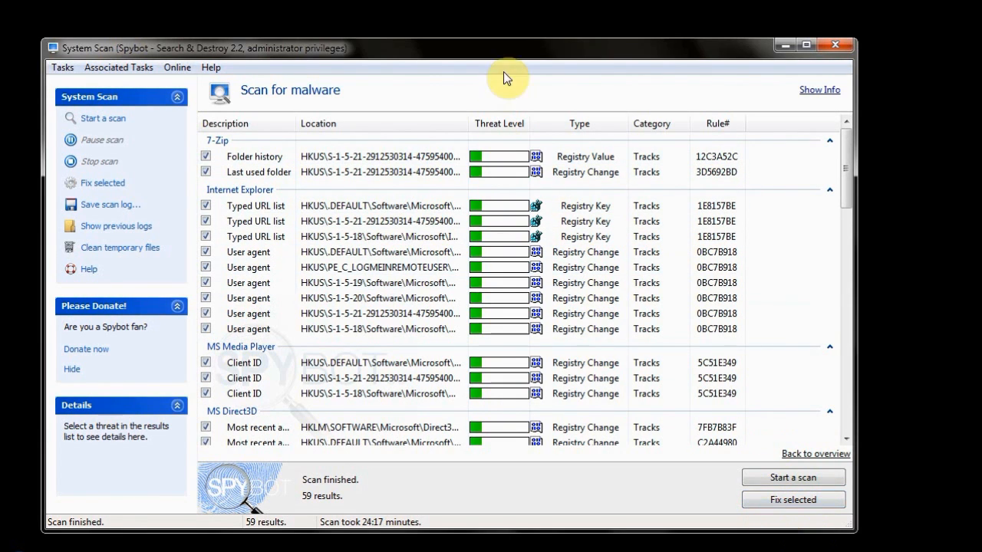
- Close the System Scan window without fixing the results, and close the Spybot Start Center
{"action": "left_click_drag", "start_coordinate": [506, 49], "coordinate": [526, 45]}
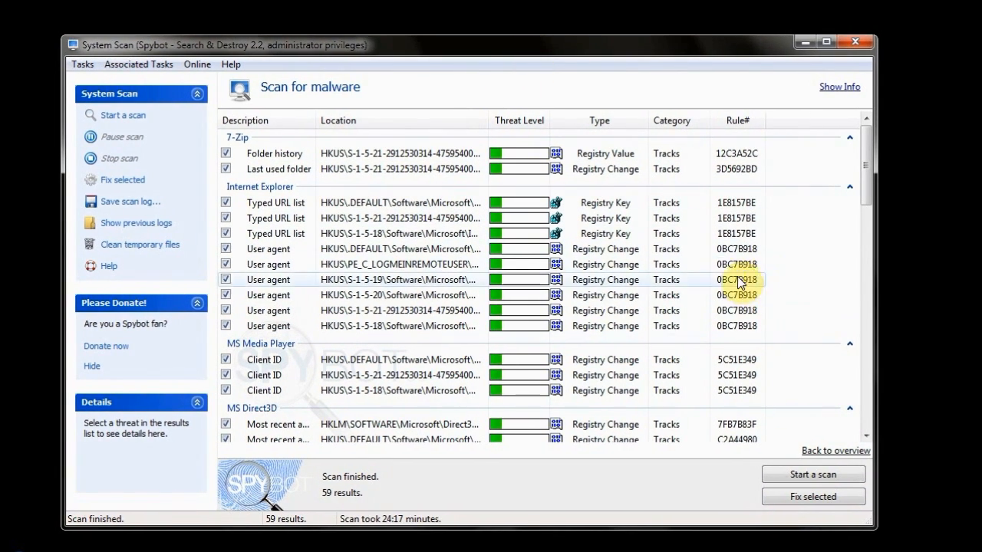
{"action": "left_click", "coordinate": [858, 43]}
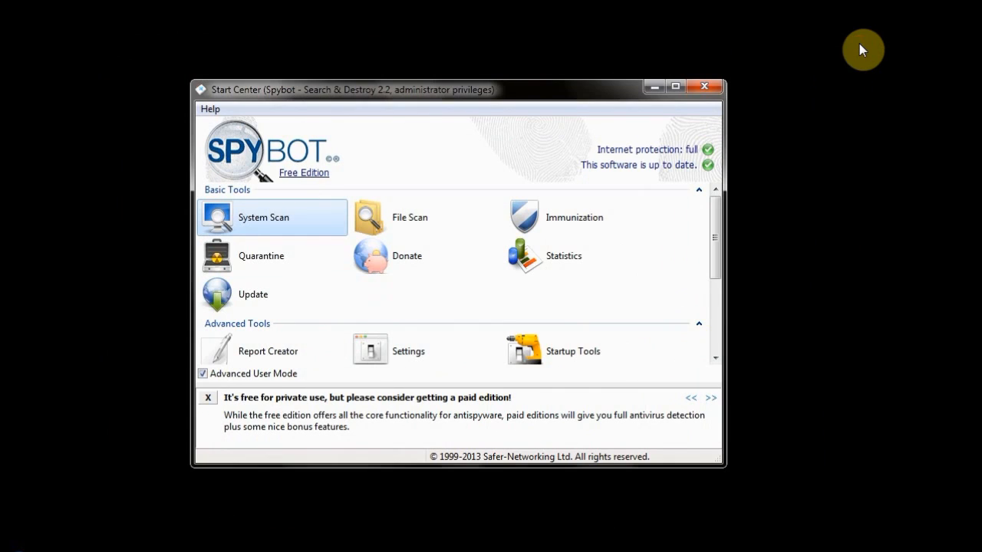
{"action": "left_click", "coordinate": [705, 88]}
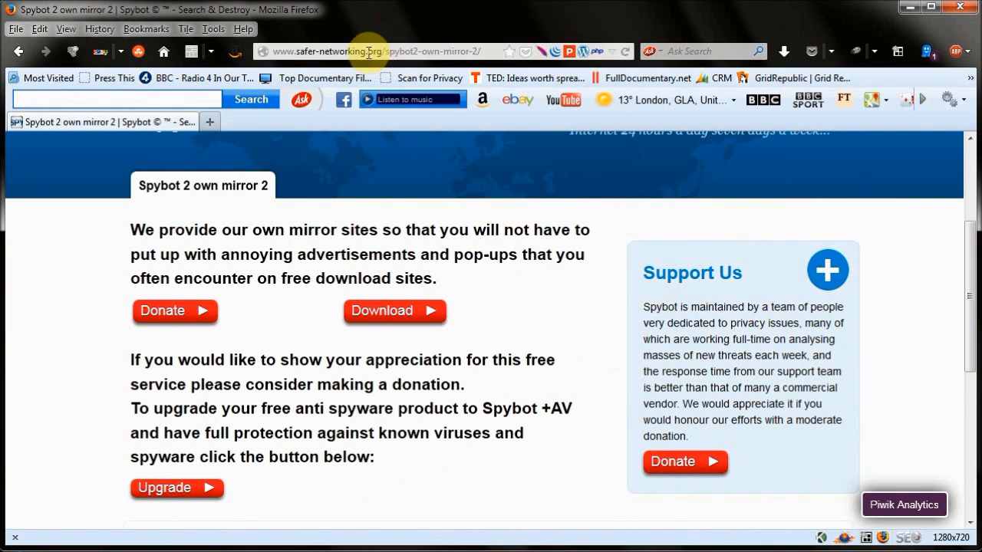
{"action": "left_click", "coordinate": [368, 53]}
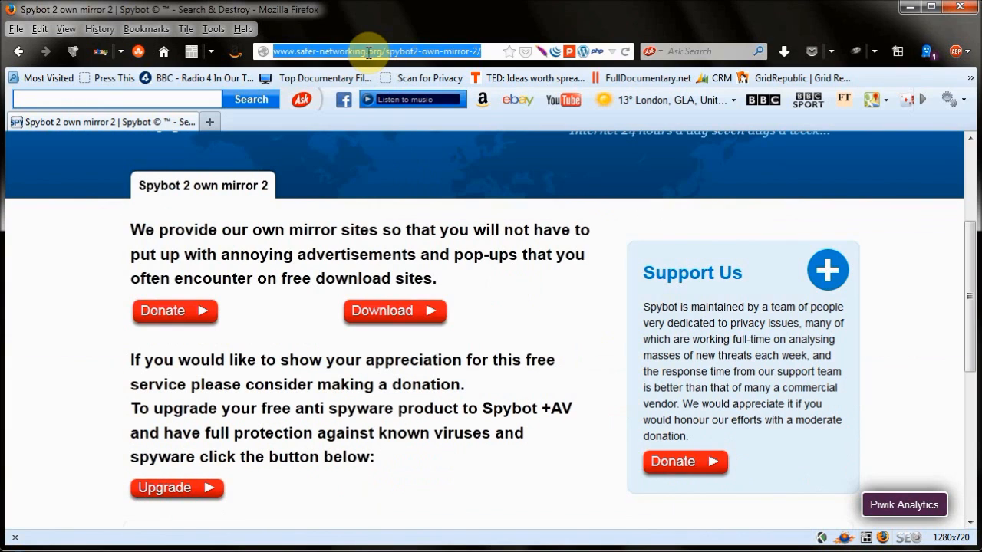
{"action": "type", "text": "www.google.co.uk/"}
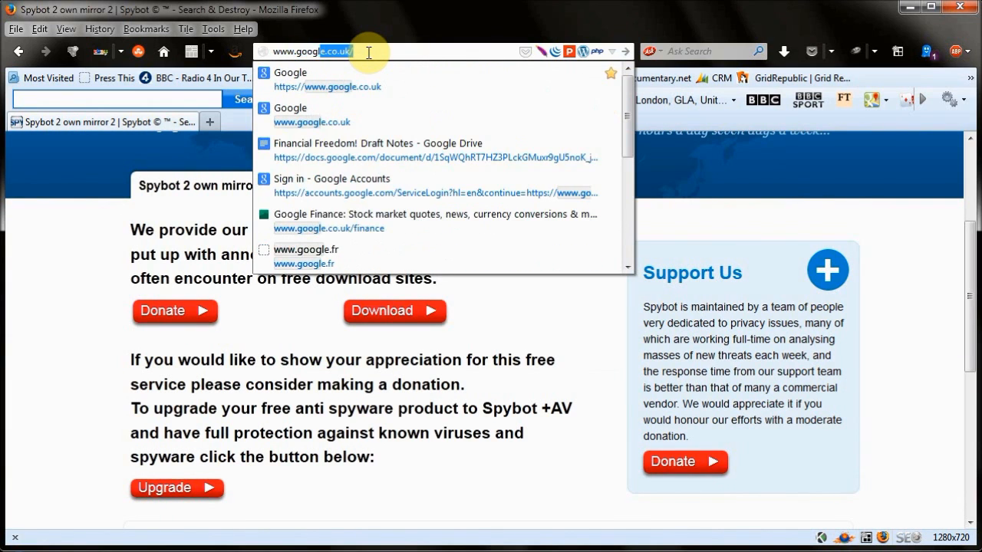
{"action": "key", "text": "Return"}
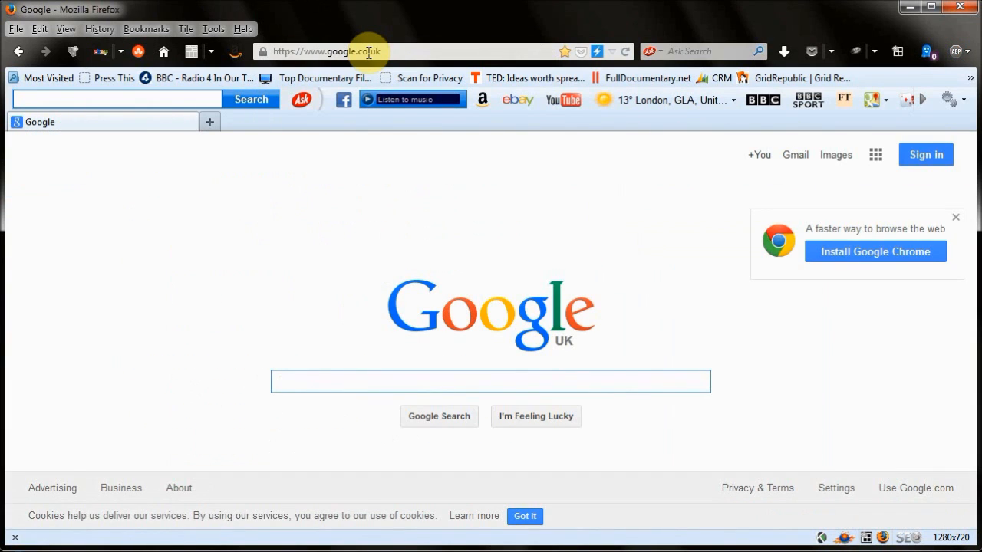
{"action": "type", "text": "a"}
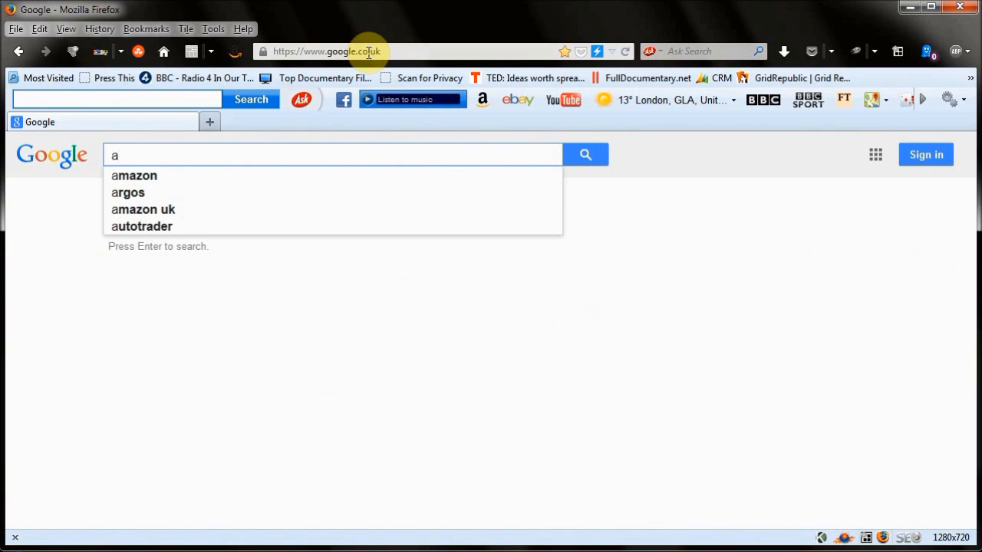
{"action": "type", "text": "dwcleaner"}
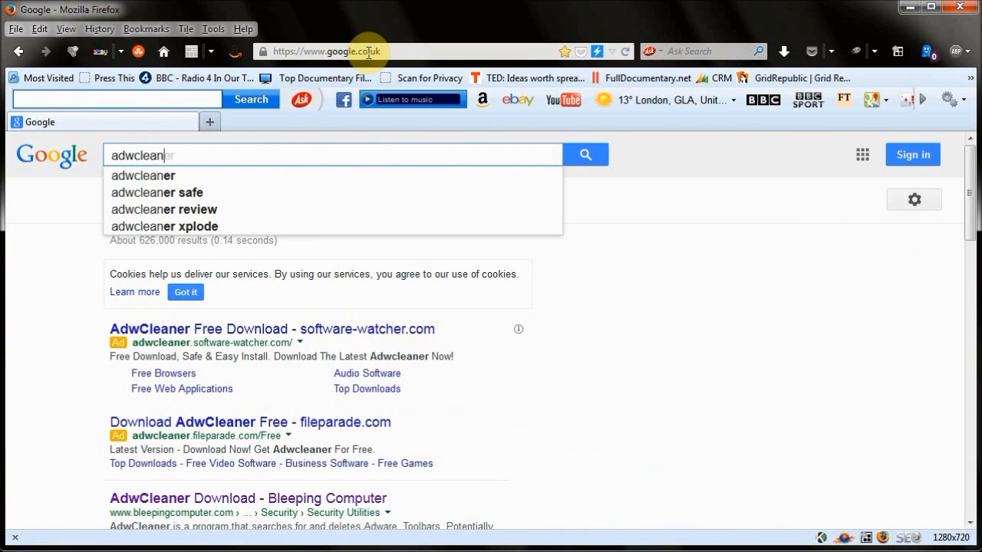
{"action": "key", "text": "Return"}
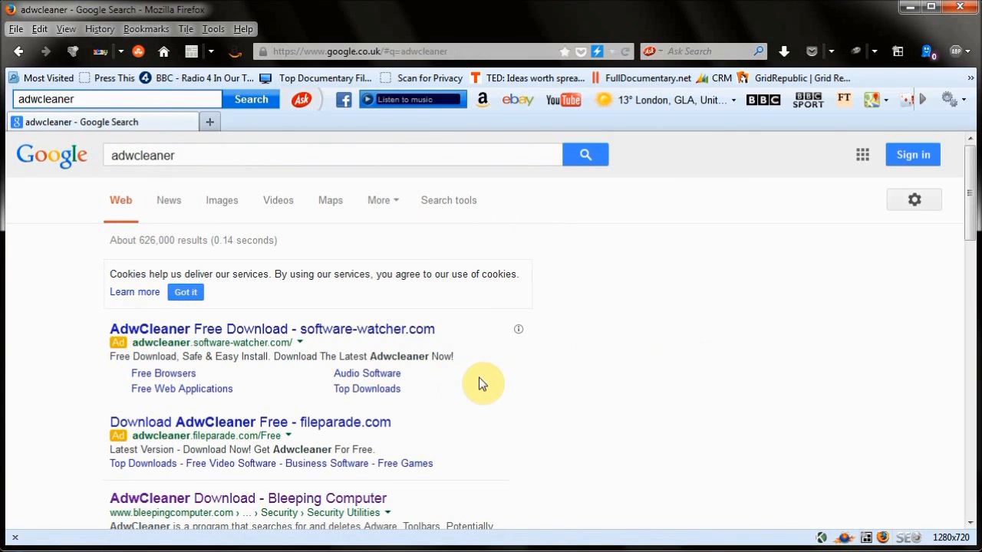
- Open the "AdwCleaner Download - Bleeping Computer" result, download AdwCleaner from BleepingComputer and save AdwCleaner.exe
{"action": "scroll", "coordinate": [486, 376], "scroll_direction": "down", "scroll_amount": 2}
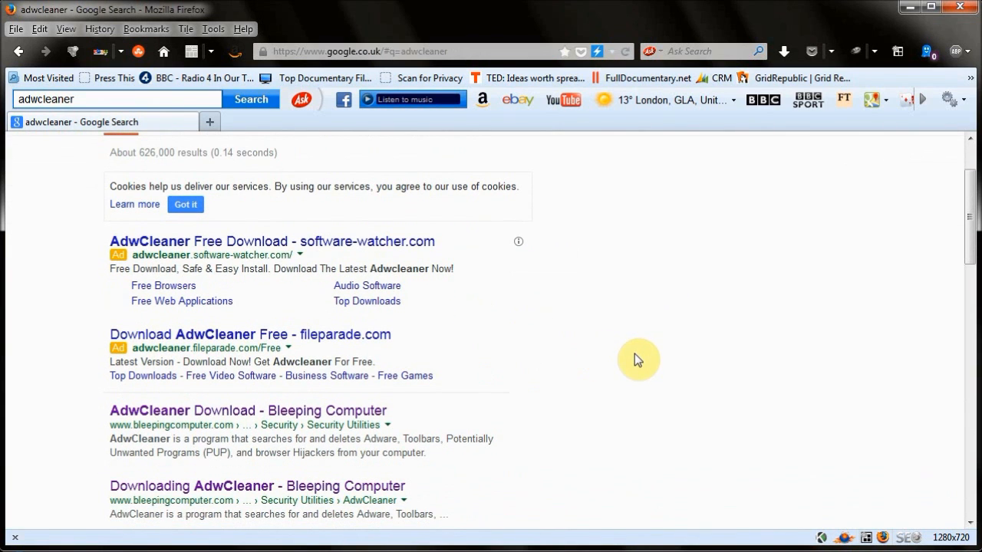
{"action": "scroll", "coordinate": [634, 354], "scroll_direction": "down", "scroll_amount": 2}
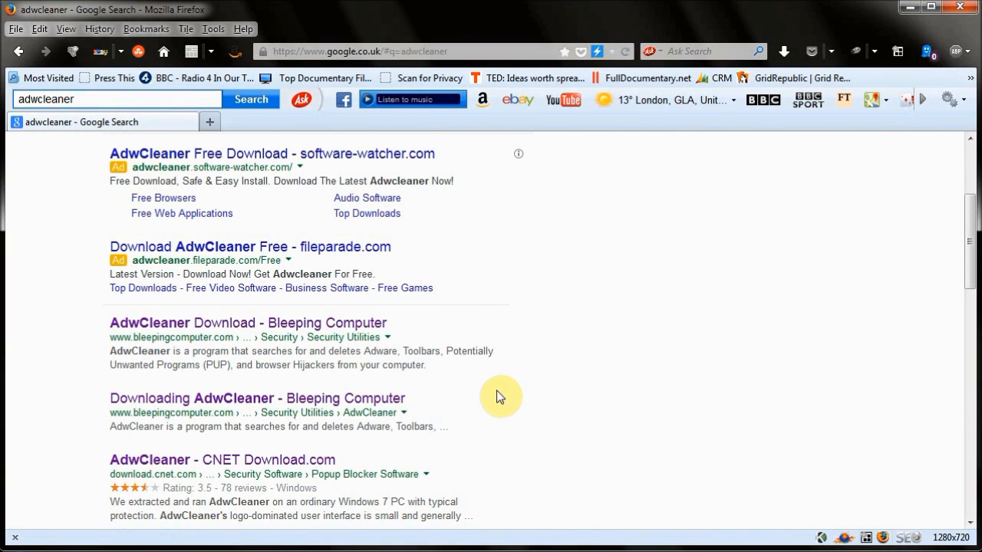
{"action": "scroll", "coordinate": [529, 394], "scroll_direction": "down", "scroll_amount": 1}
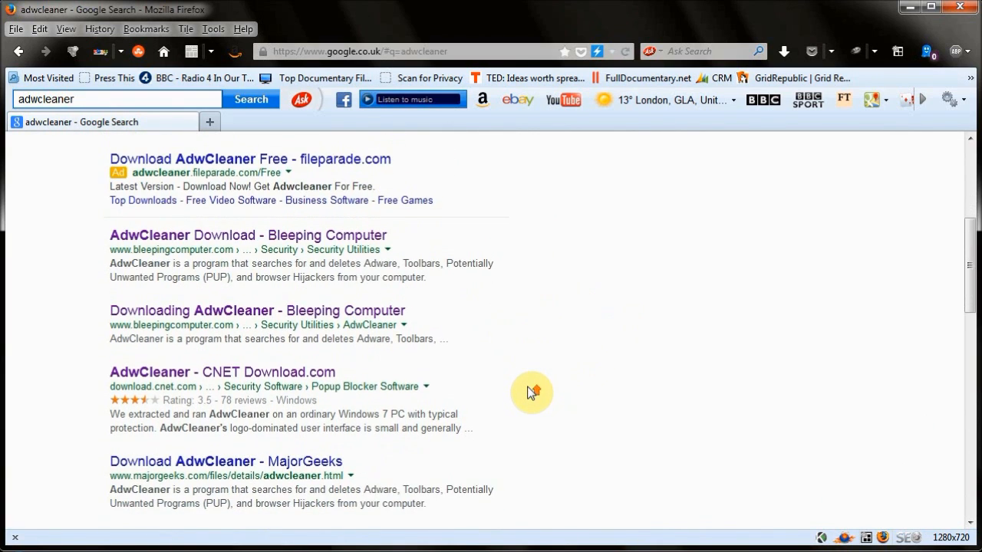
{"action": "scroll", "coordinate": [526, 392], "scroll_direction": "up", "scroll_amount": 2}
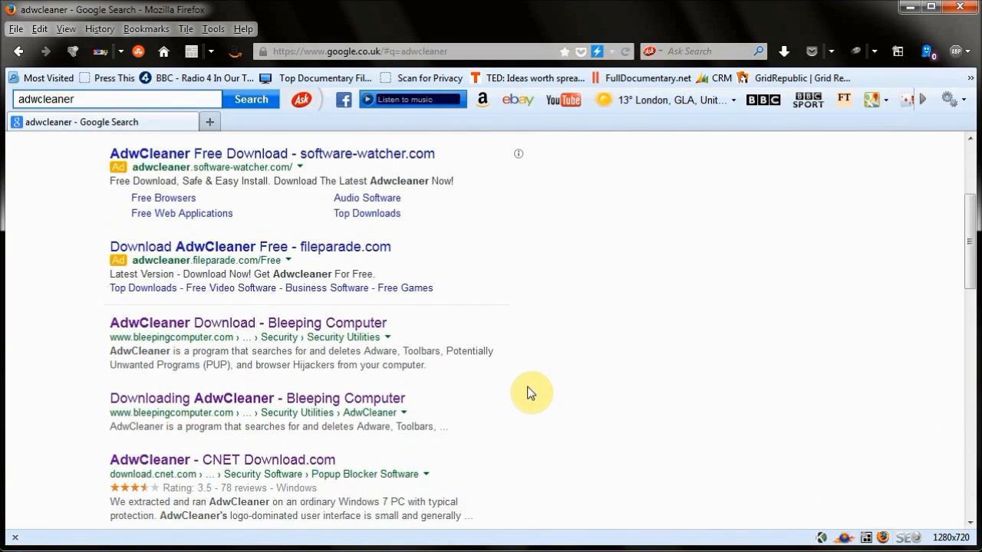
{"action": "left_click", "coordinate": [239, 328]}
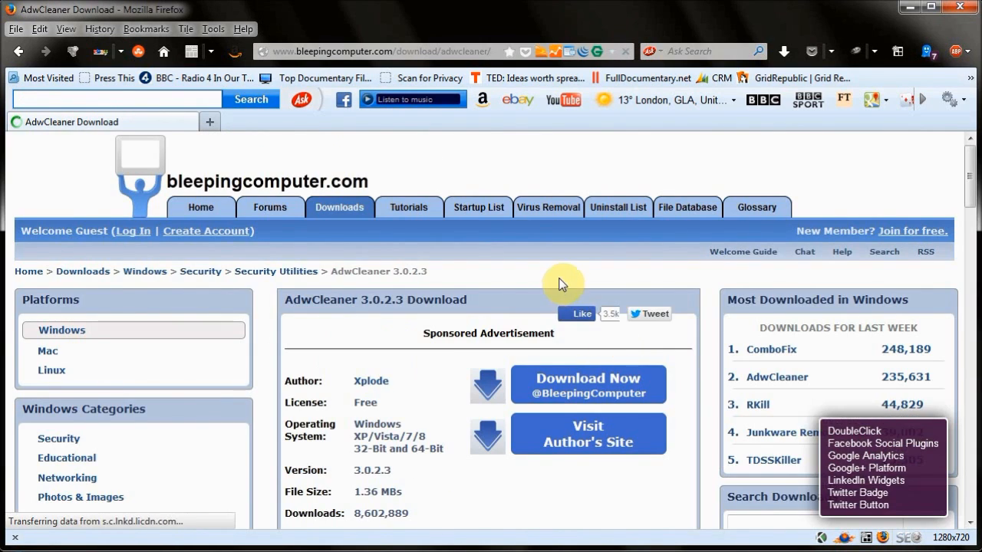
{"action": "left_click", "coordinate": [581, 395]}
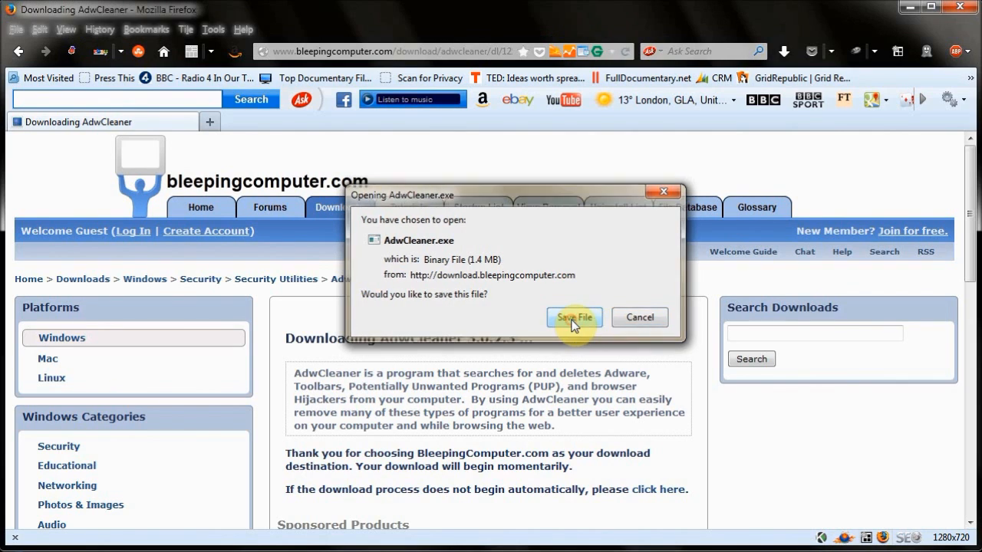
{"action": "left_click", "coordinate": [574, 322]}
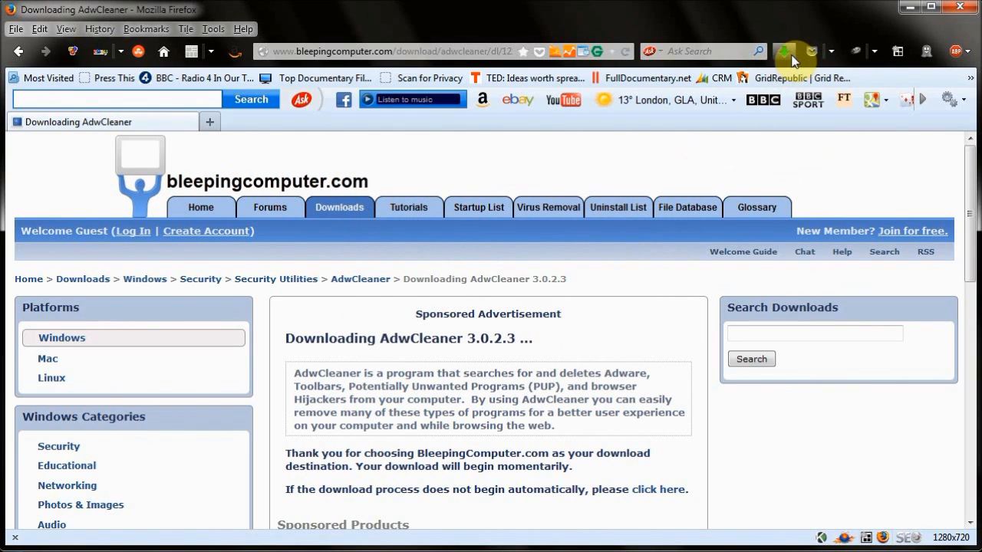
- Open the folder containing the downloaded AdwCleaner.exe, run it as administrator and scan the system
{"action": "left_click", "coordinate": [784, 53]}
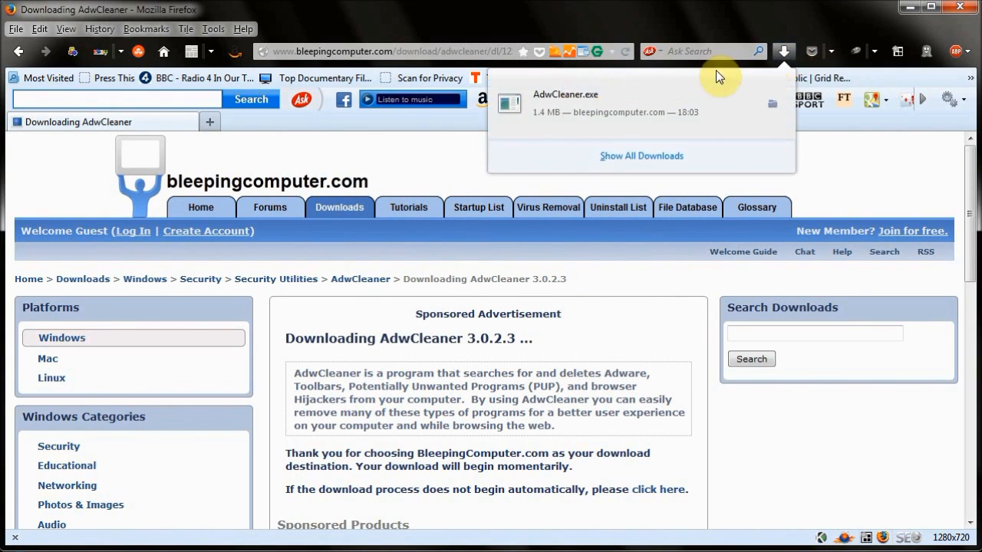
{"action": "right_click", "coordinate": [574, 101]}
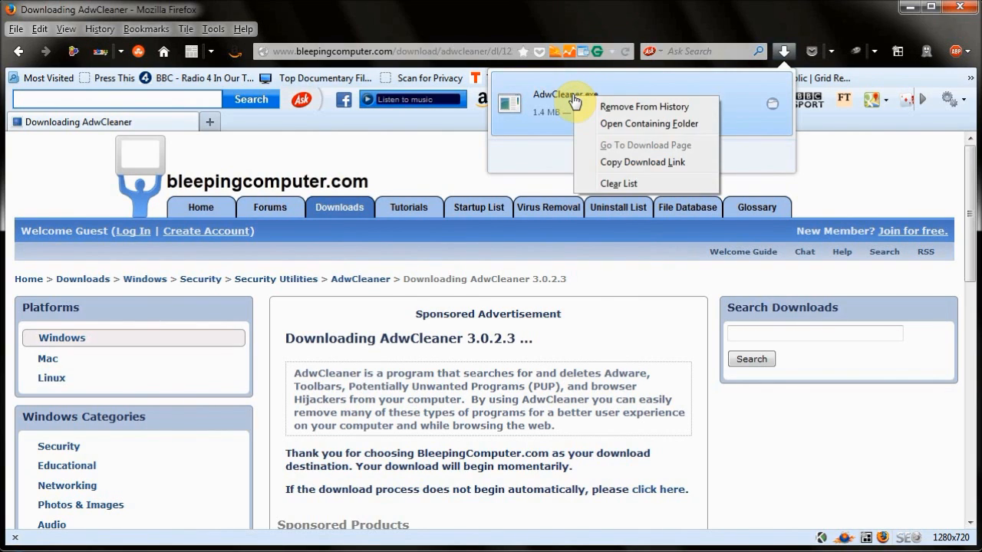
{"action": "left_click", "coordinate": [613, 126]}
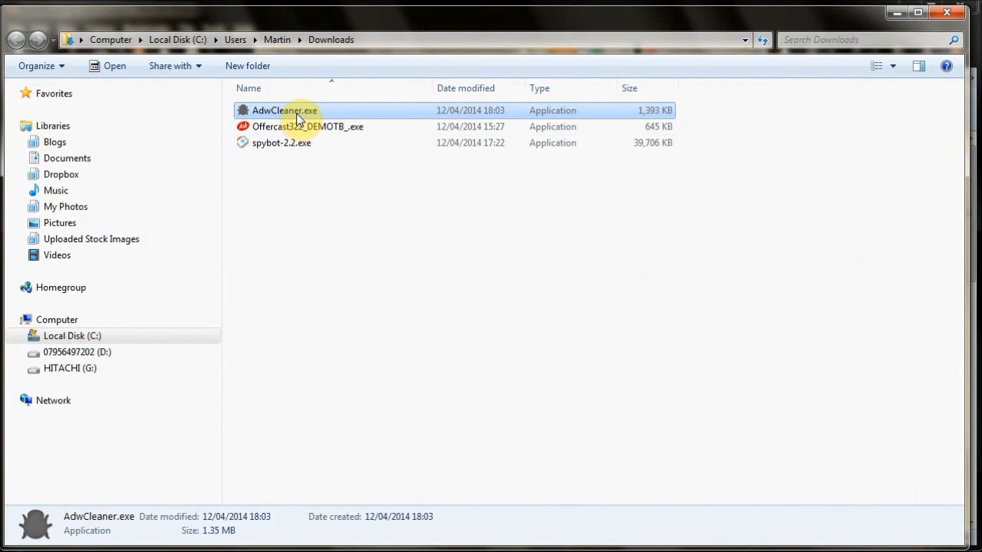
{"action": "right_click", "coordinate": [300, 117]}
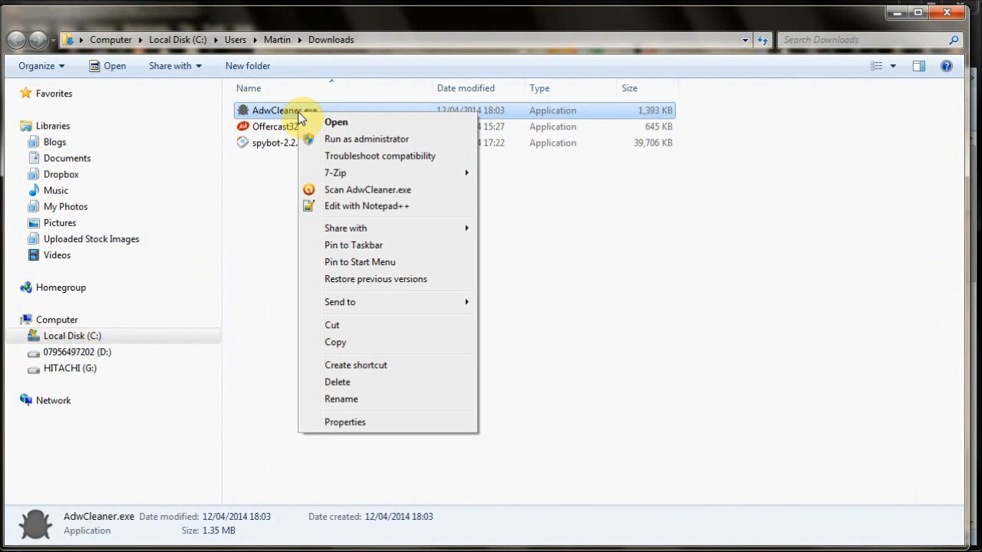
{"action": "left_click", "coordinate": [365, 144]}
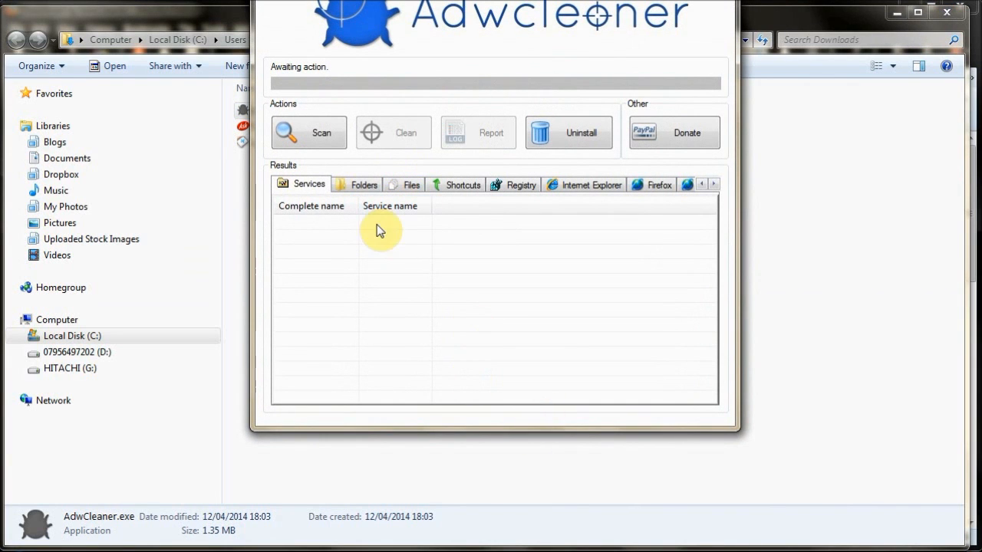
{"action": "left_click_drag", "start_coordinate": [537, 0], "coordinate": [538, 23]}
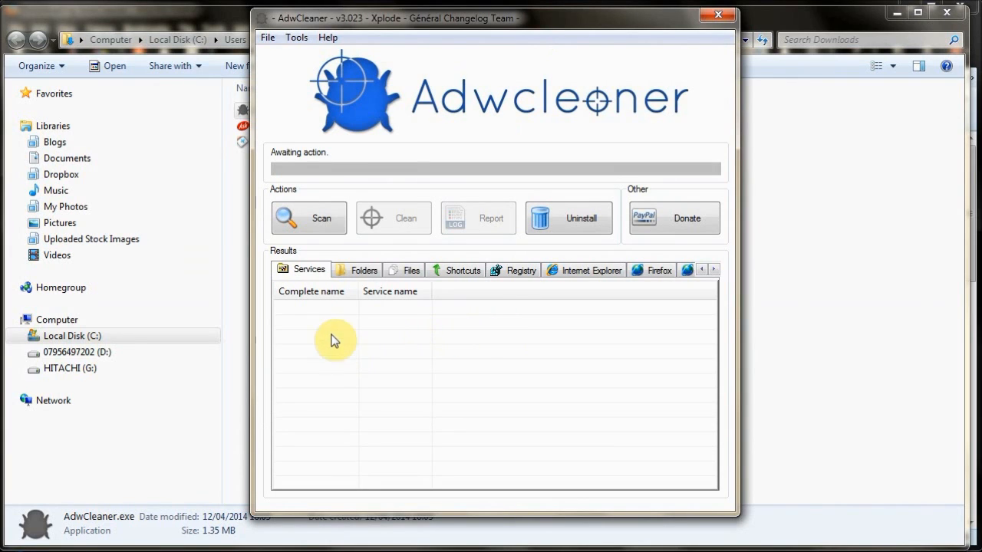
{"action": "left_click", "coordinate": [319, 222]}
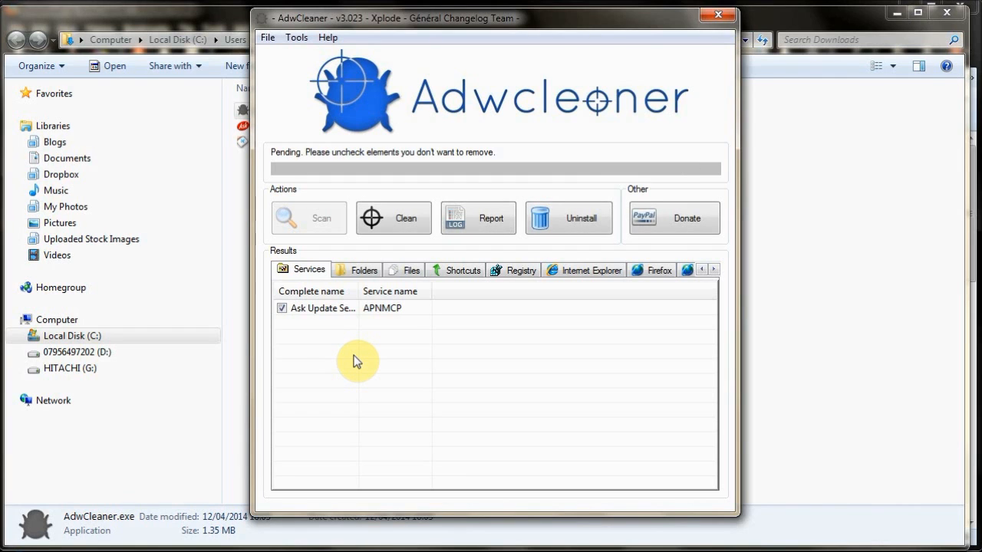
- Close AdwCleaner and the Downloads folder window
{"action": "left_click", "coordinate": [380, 230]}
{"action": "left_click", "coordinate": [715, 16]}
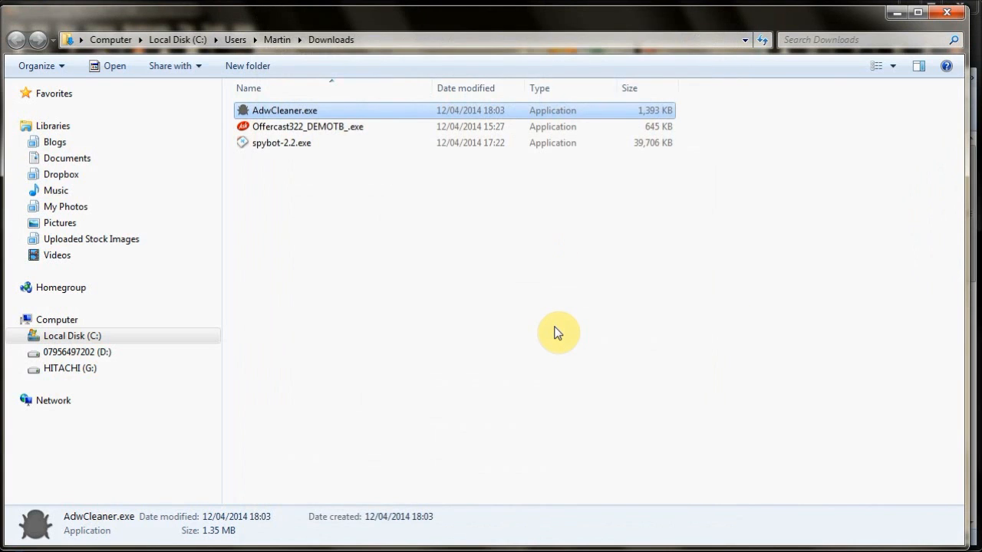
{"action": "left_click", "coordinate": [941, 19]}
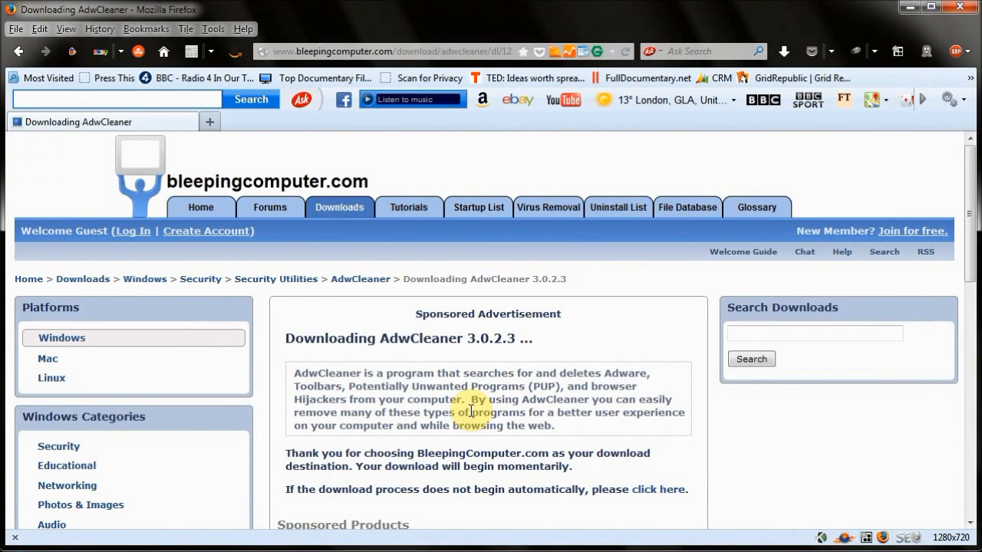
{"action": "left_click", "coordinate": [381, 52]}
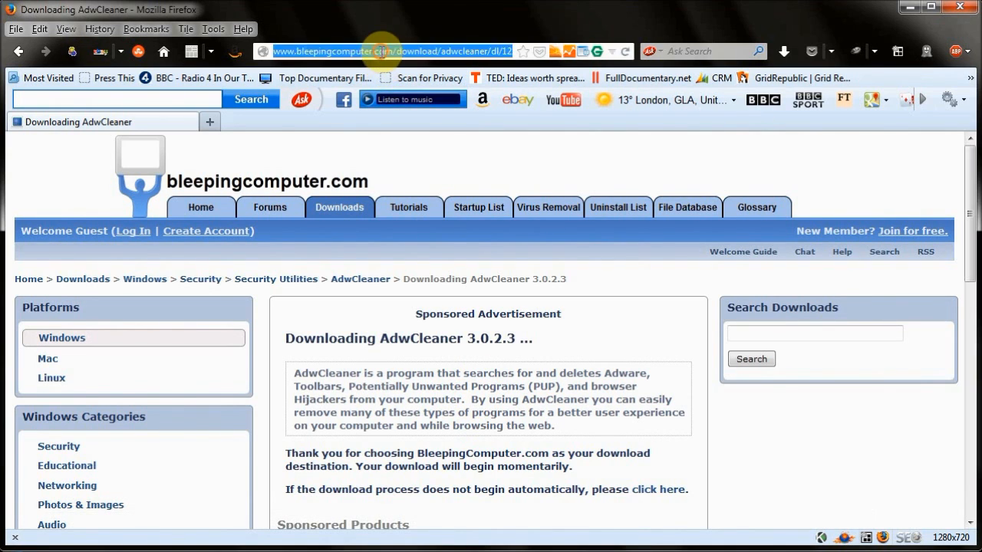
{"action": "type", "text": "www.junkw"}
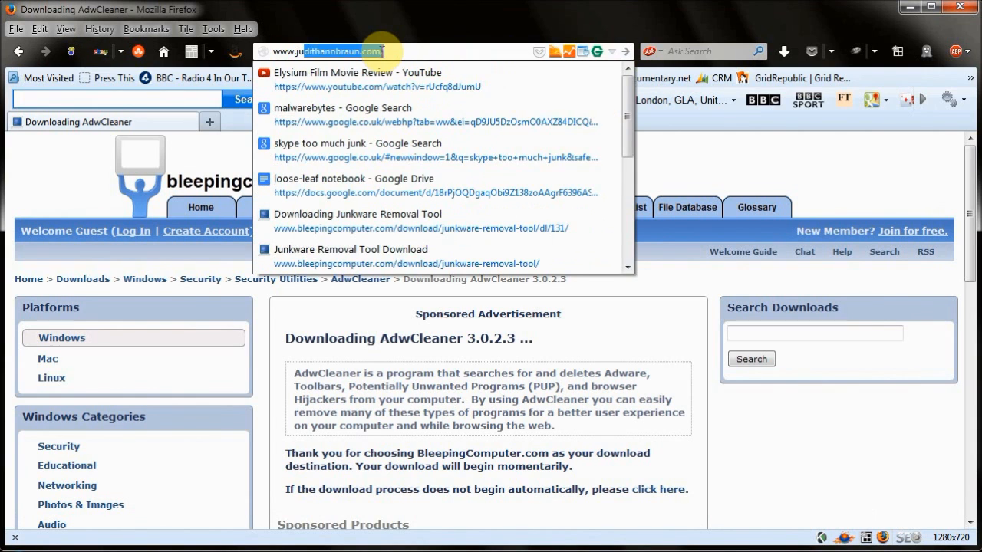
{"action": "key", "text": "BackSpace"}
{"action": "key", "text": "BackSpace"}
{"action": "key", "text": "BackSpace"}
{"action": "key", "text": "BackSpace"}
{"action": "key", "text": "BackSpace"}
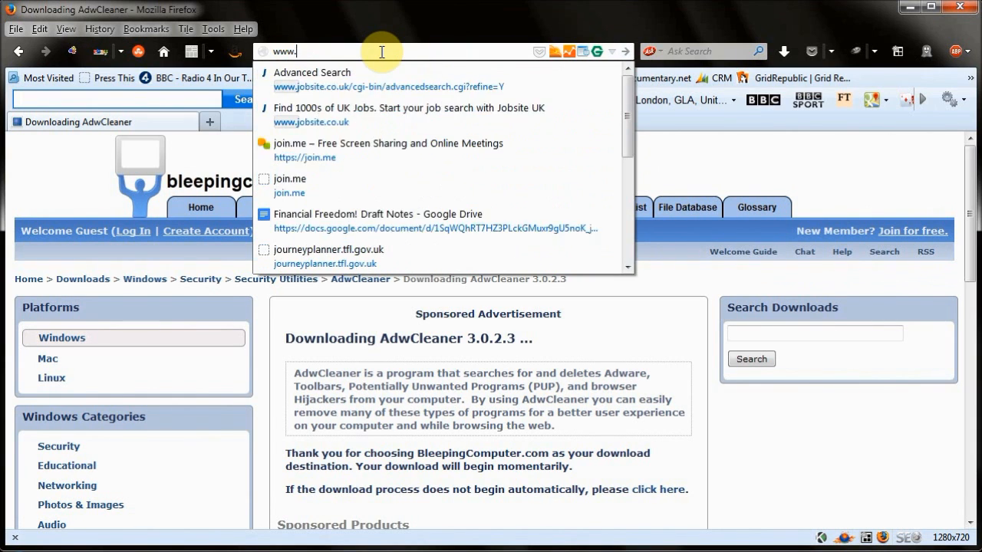
{"action": "type", "text": "google.co.uk"}
{"action": "key", "text": "Return"}
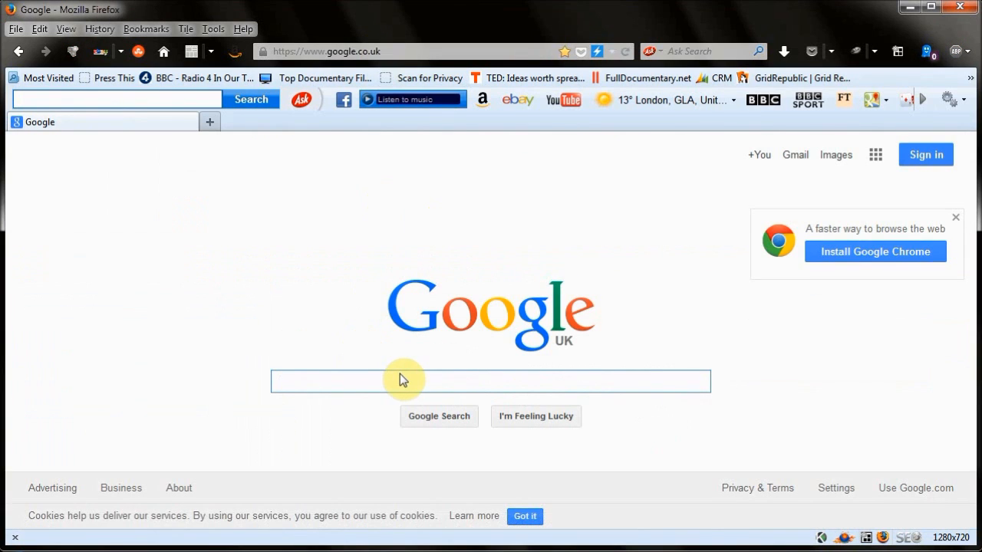
- Search Google for "junkware removal tool" using the suggested query
{"action": "left_click", "coordinate": [399, 374]}
{"action": "type", "text": "junkware"}
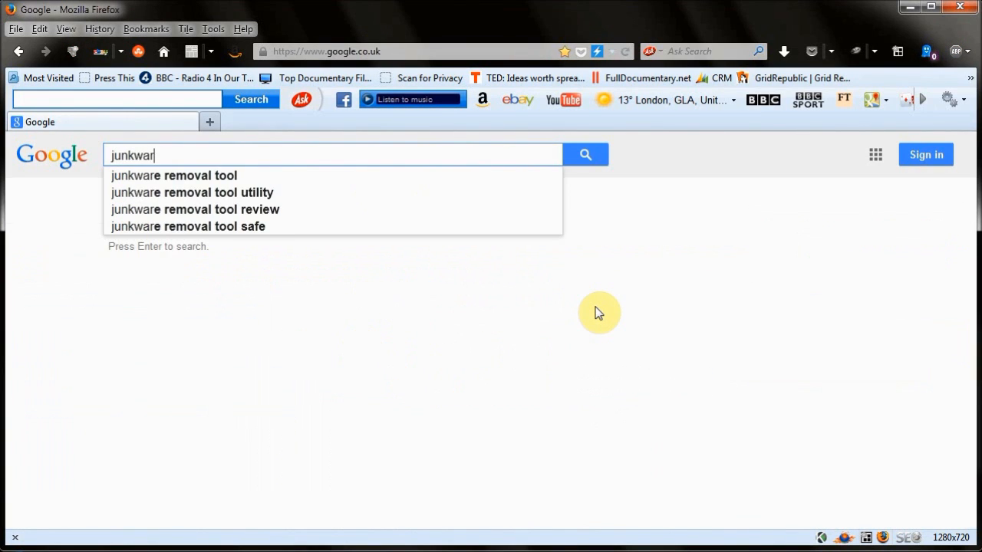
{"action": "left_click", "coordinate": [186, 176]}
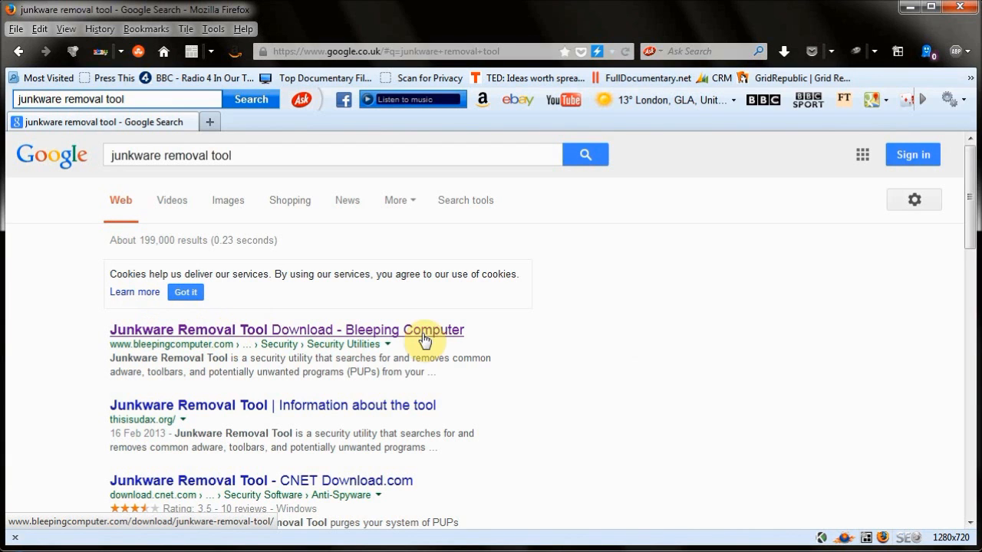
- Open the "Junkware Removal Tool Download - Bleeping Computer" result, download the tool and save JRT.exe
{"action": "scroll", "coordinate": [482, 335], "scroll_direction": "down", "scroll_amount": 5}
{"action": "scroll", "coordinate": [550, 372], "scroll_direction": "down", "scroll_amount": 2}
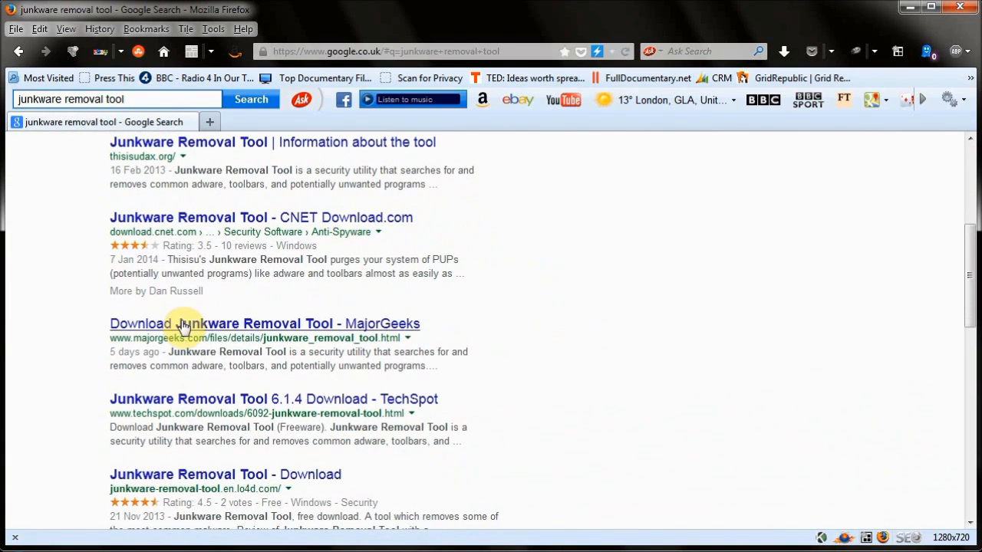
{"action": "scroll", "coordinate": [599, 354], "scroll_direction": "down", "scroll_amount": 5}
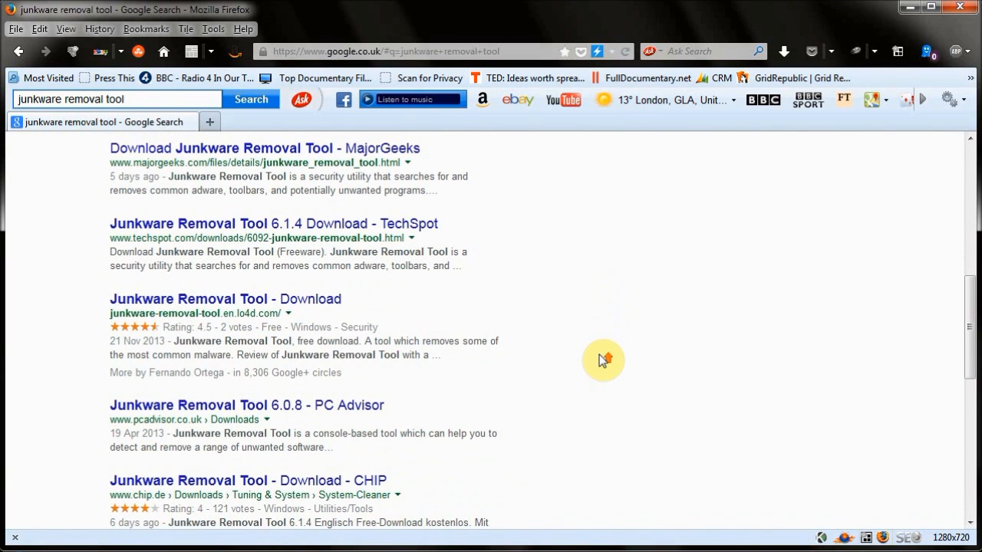
{"action": "scroll", "coordinate": [599, 355], "scroll_direction": "up", "scroll_amount": 10}
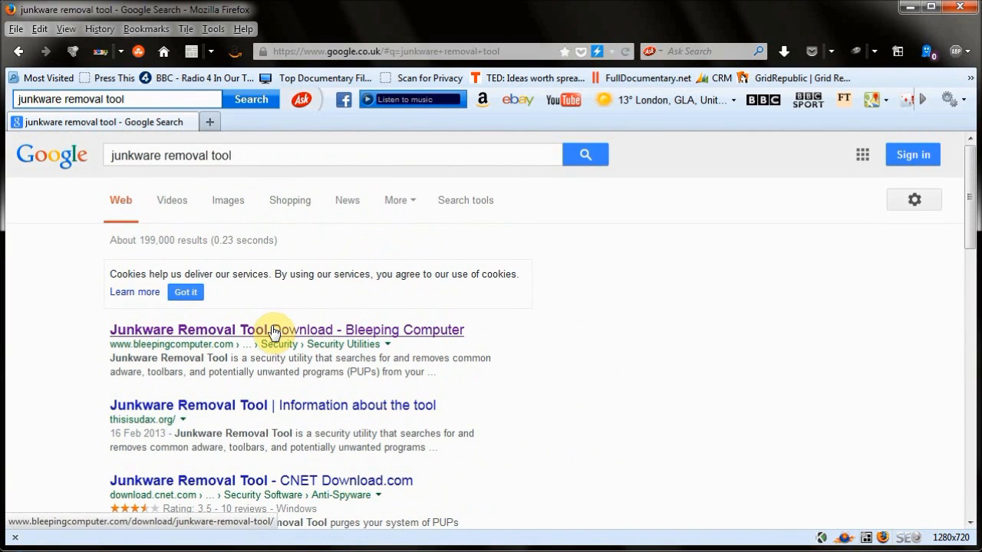
{"action": "left_click", "coordinate": [274, 330]}
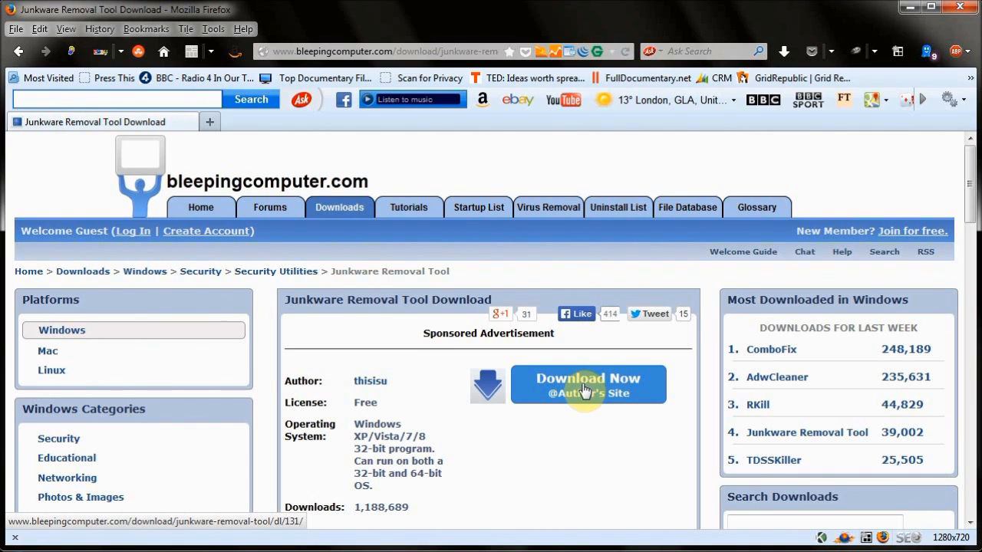
{"action": "left_click", "coordinate": [582, 390]}
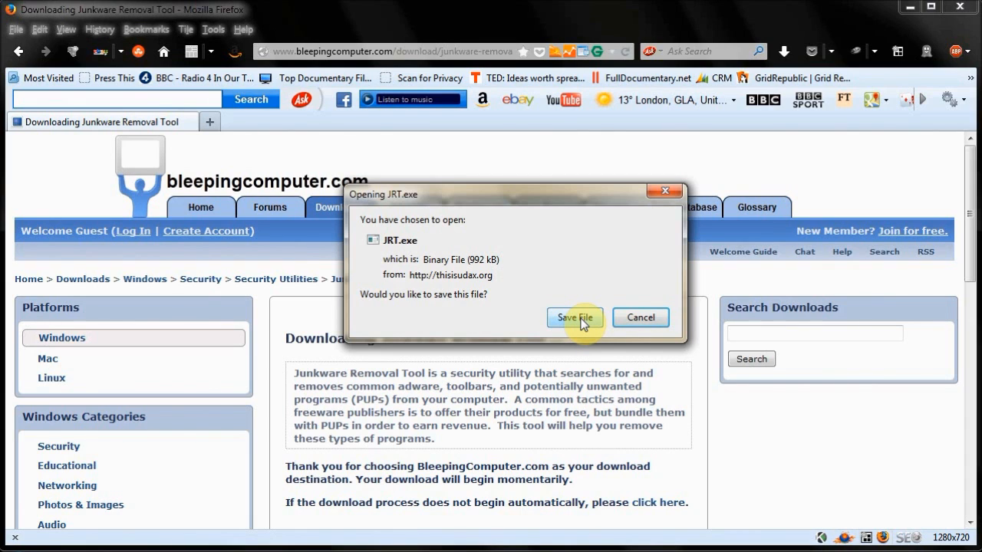
{"action": "left_click", "coordinate": [581, 317]}
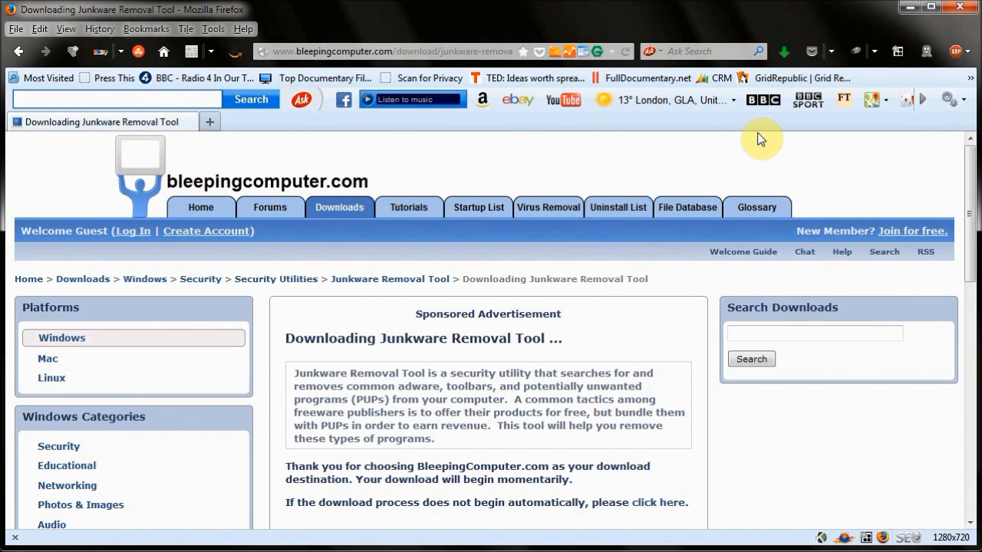
- Open the folder containing the downloaded JRT.exe and run the file as administrator
{"action": "left_click", "coordinate": [785, 51]}
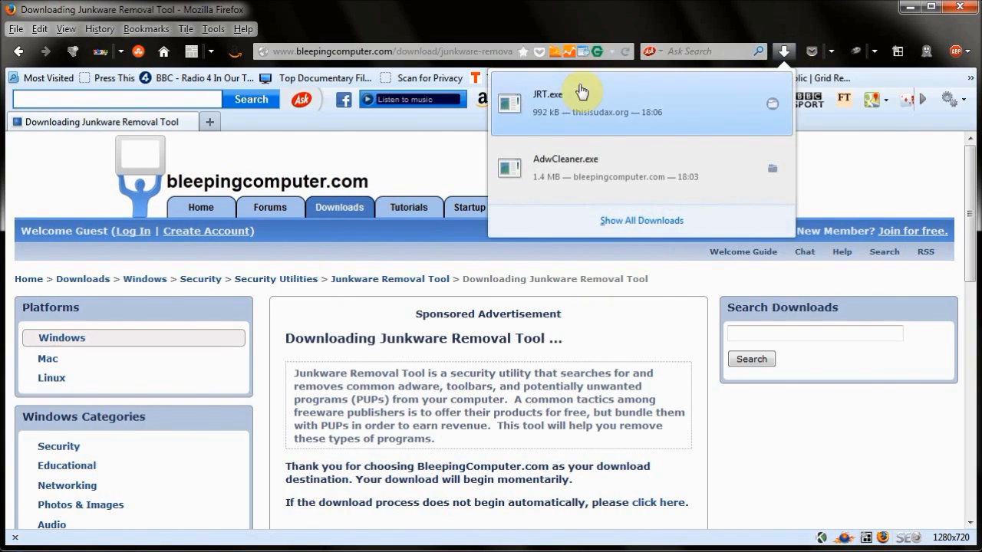
{"action": "right_click", "coordinate": [560, 102]}
{"action": "left_click", "coordinate": [602, 126]}
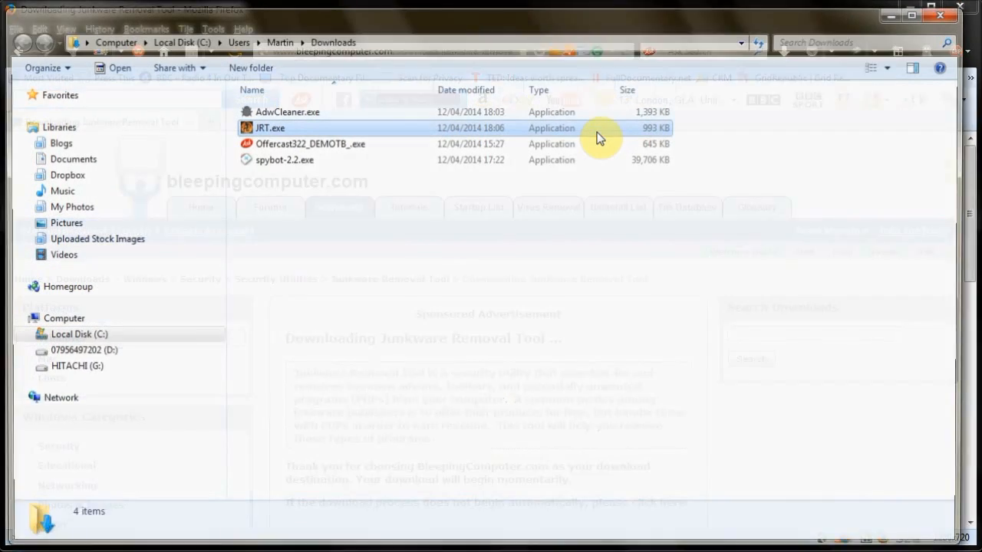
{"action": "right_click", "coordinate": [275, 132]}
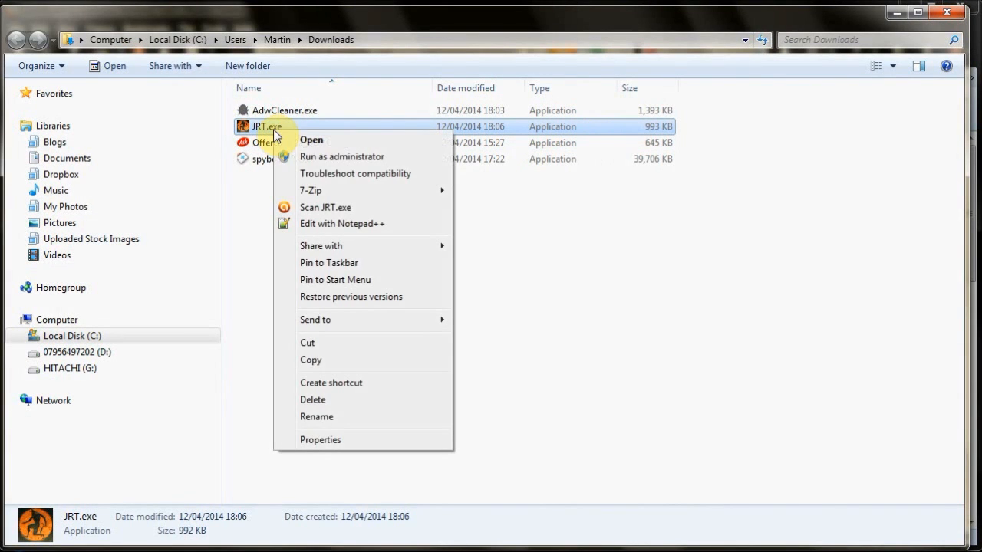
{"action": "left_click", "coordinate": [313, 155]}
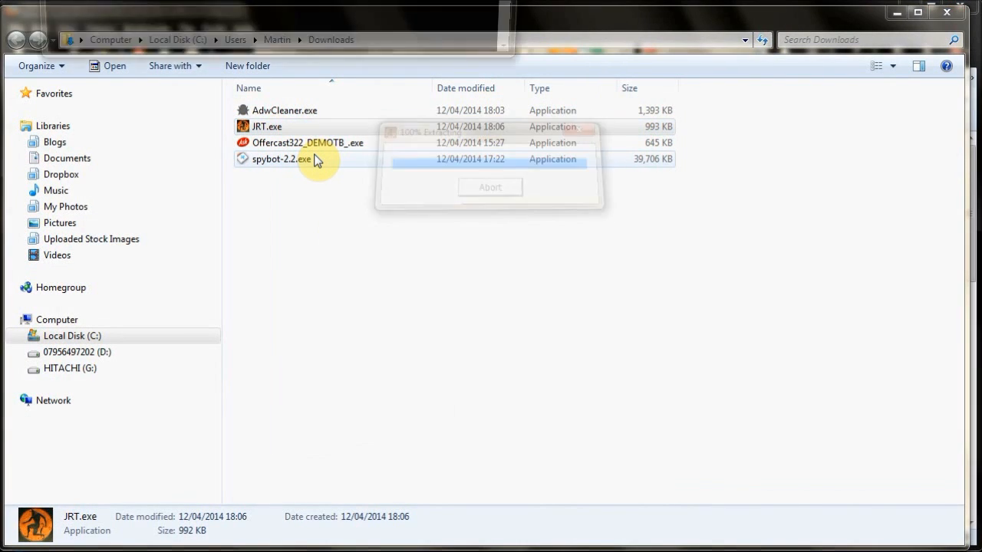
- Move the Junkware Removal Tool window fully into view and continue past the disclaimer to start the scan
{"action": "left_click_drag", "start_coordinate": [387, 0], "coordinate": [430, 84]}
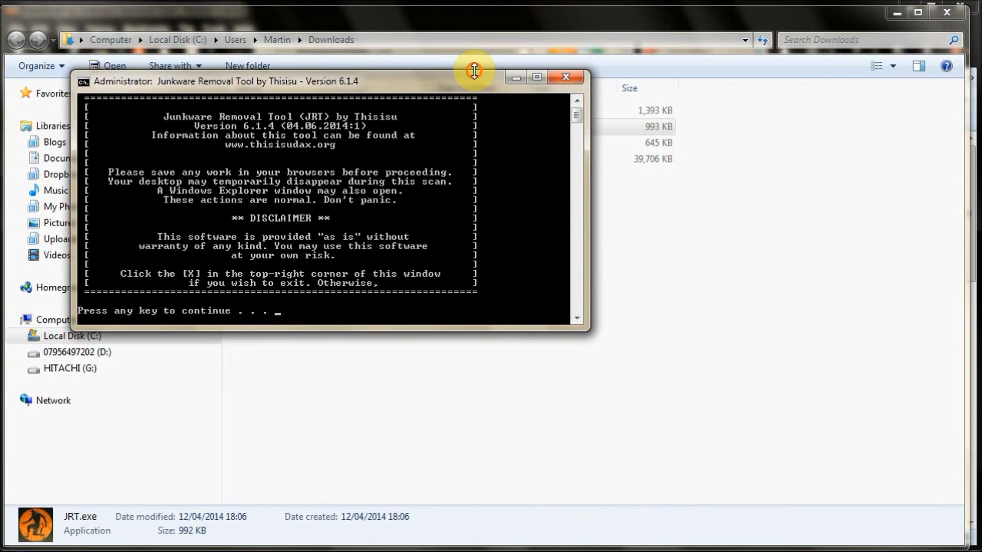
{"action": "left_click_drag", "start_coordinate": [474, 81], "coordinate": [511, 129]}
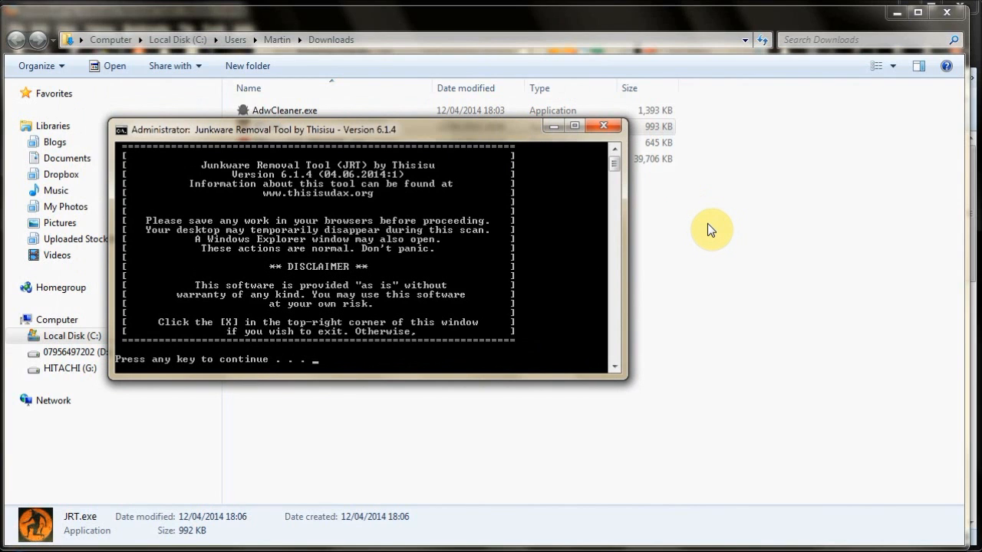
{"action": "key", "text": "Return"}
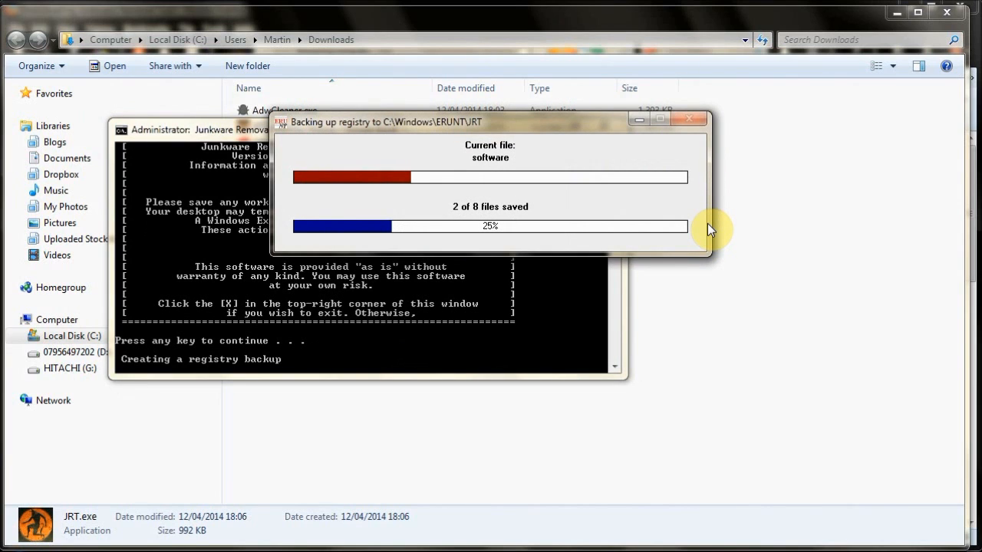
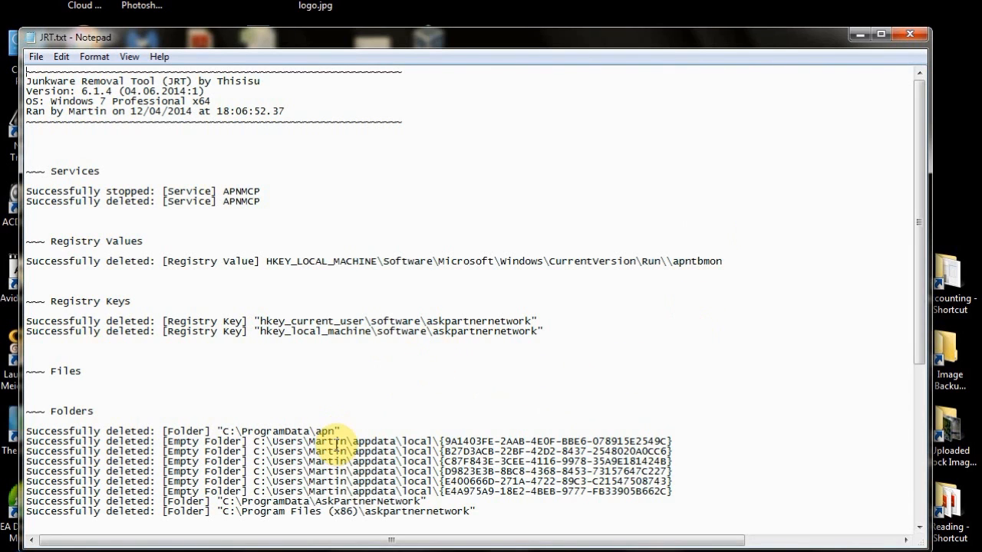
- Examine the JRT.txt log in Notepad, from the services and registry entries through the folders and Firefox sections
{"action": "scroll", "coordinate": [568, 431], "scroll_direction": "down", "scroll_amount": 2}
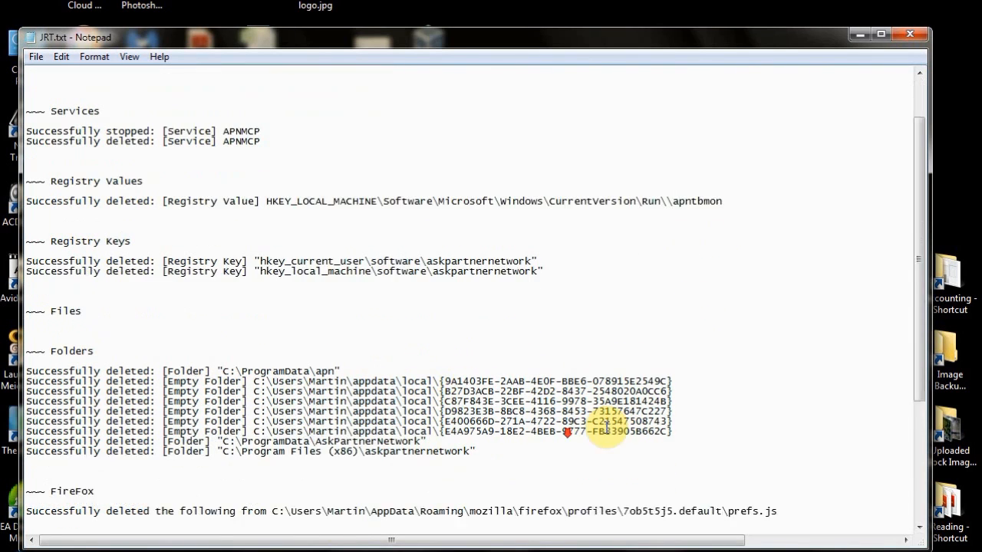
{"action": "scroll", "coordinate": [605, 428], "scroll_direction": "down", "scroll_amount": 1}
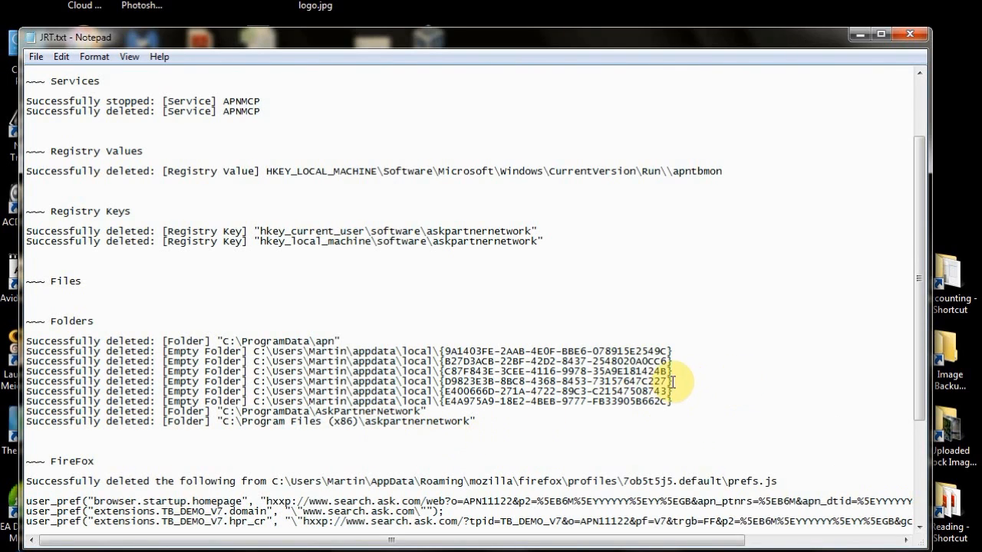
{"action": "scroll", "coordinate": [659, 379], "scroll_direction": "down", "scroll_amount": 3}
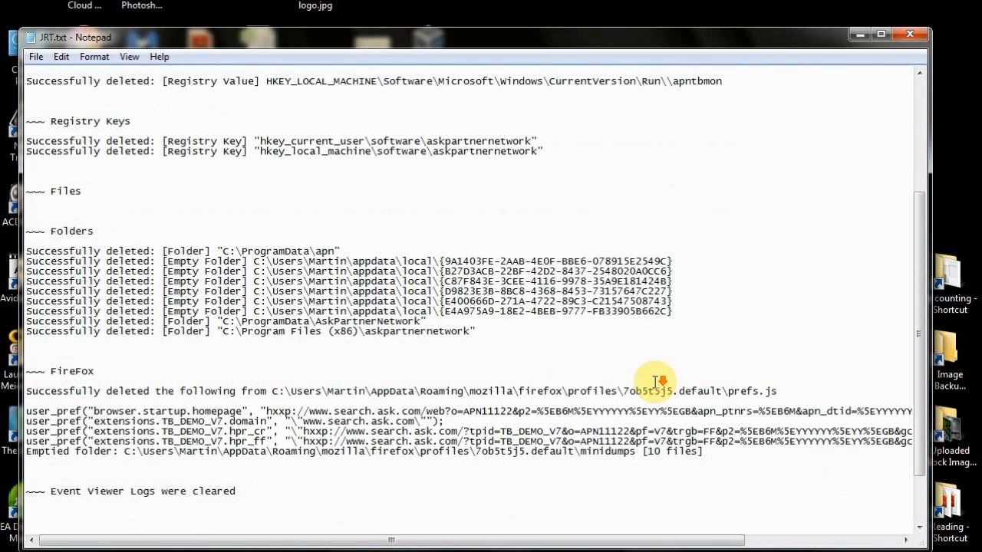
{"action": "scroll", "coordinate": [660, 380], "scroll_direction": "down", "scroll_amount": 2}
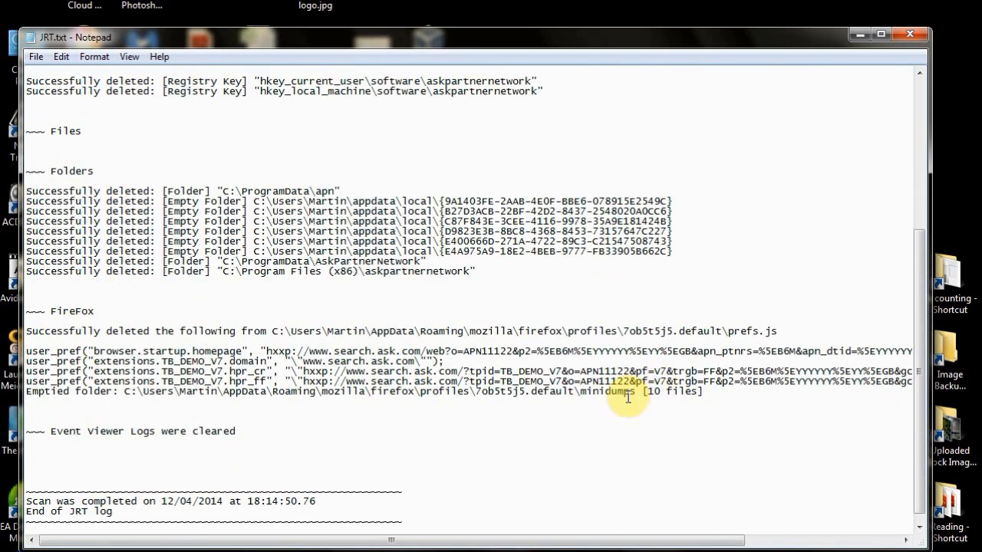
{"action": "scroll", "coordinate": [580, 410], "scroll_direction": "down", "scroll_amount": 1}
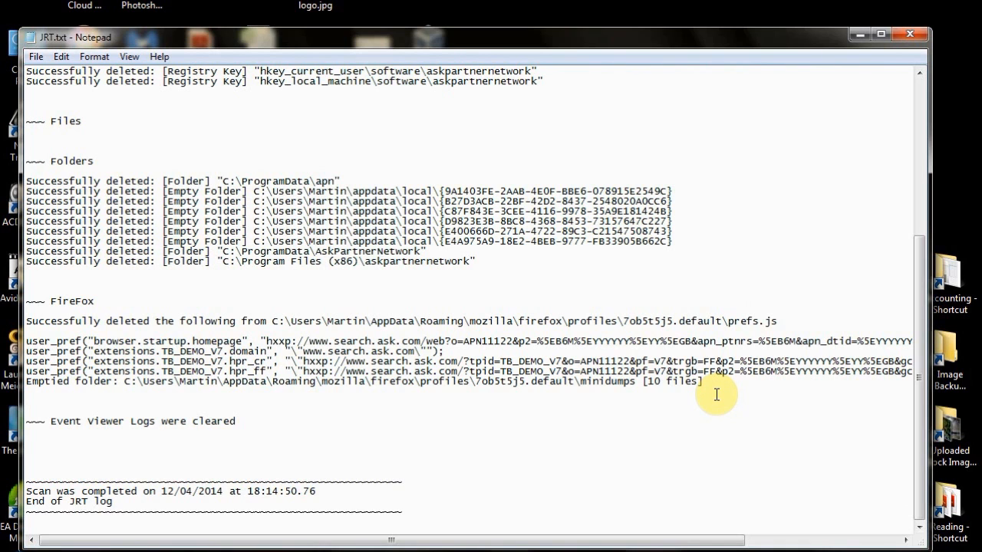
{"action": "scroll", "coordinate": [767, 400], "scroll_direction": "up", "scroll_amount": 9}
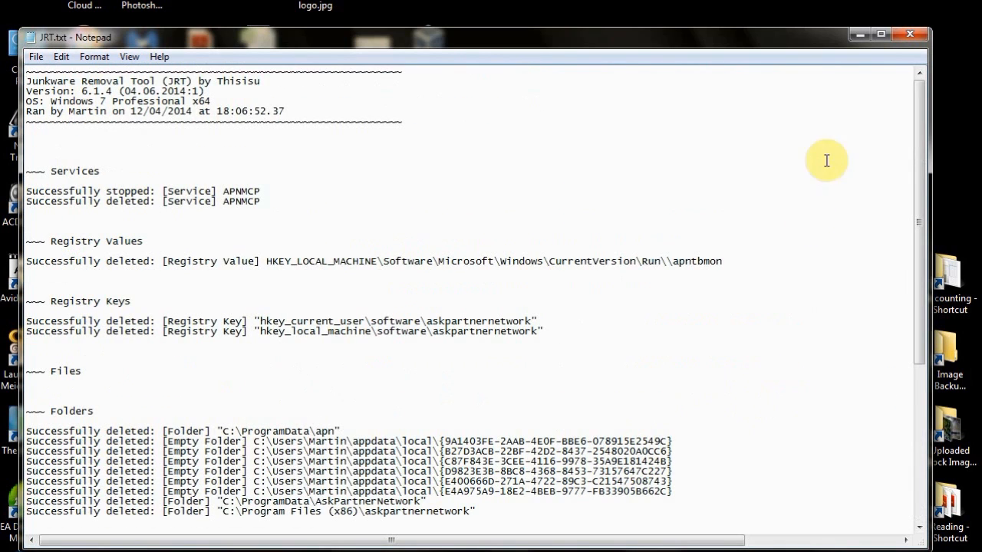
- Close the JRT.txt log, return Firefox to its start page and hide the Ask Toolbar
{"action": "left_click", "coordinate": [907, 36]}
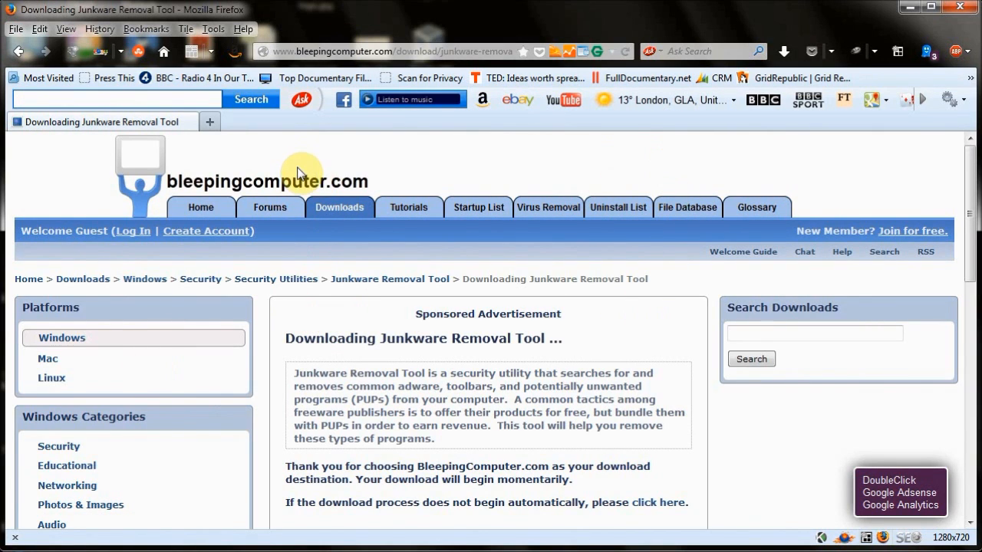
{"action": "left_click", "coordinate": [164, 51]}
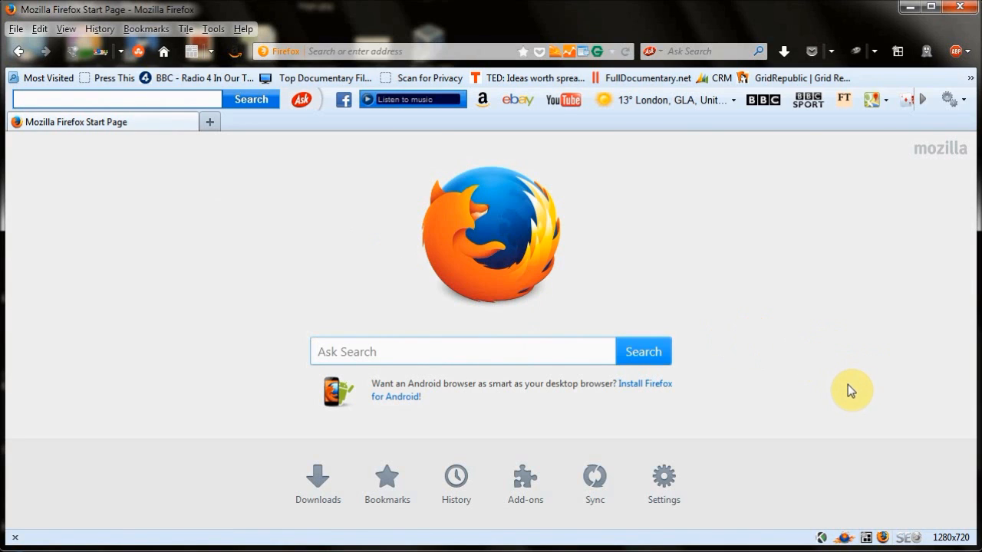
{"action": "left_click", "coordinate": [66, 29]}
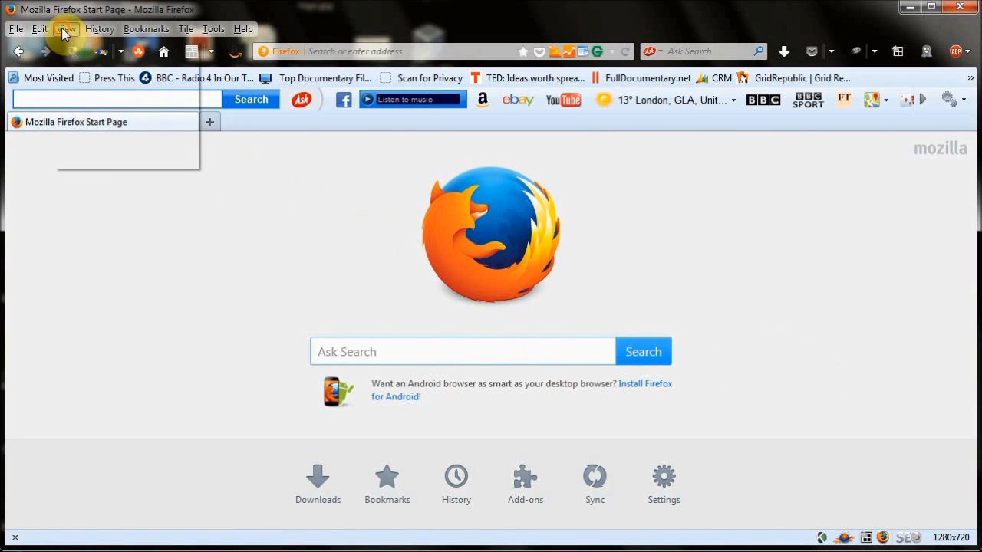
{"action": "mouse_move", "coordinate": [97, 49]}
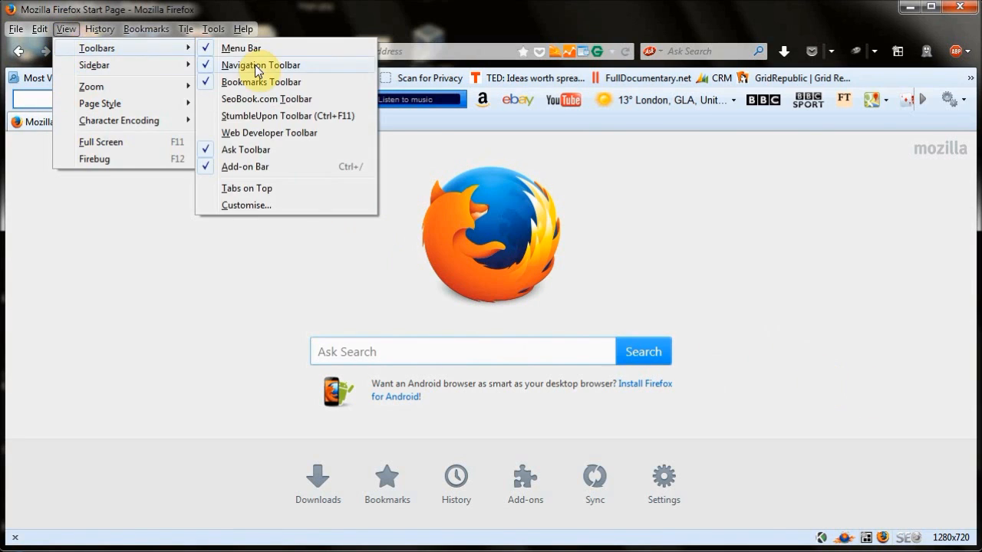
{"action": "left_click", "coordinate": [239, 152]}
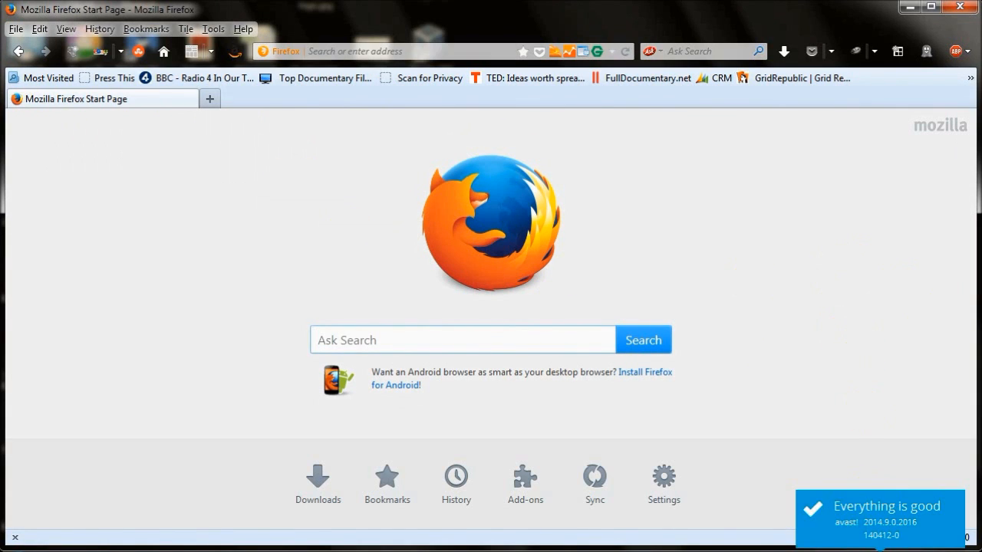
- Open the avast! user interface and run Browser Cleanup to check the browsers for poorly rated add-ons
{"action": "right_click", "coordinate": [879, 549]}
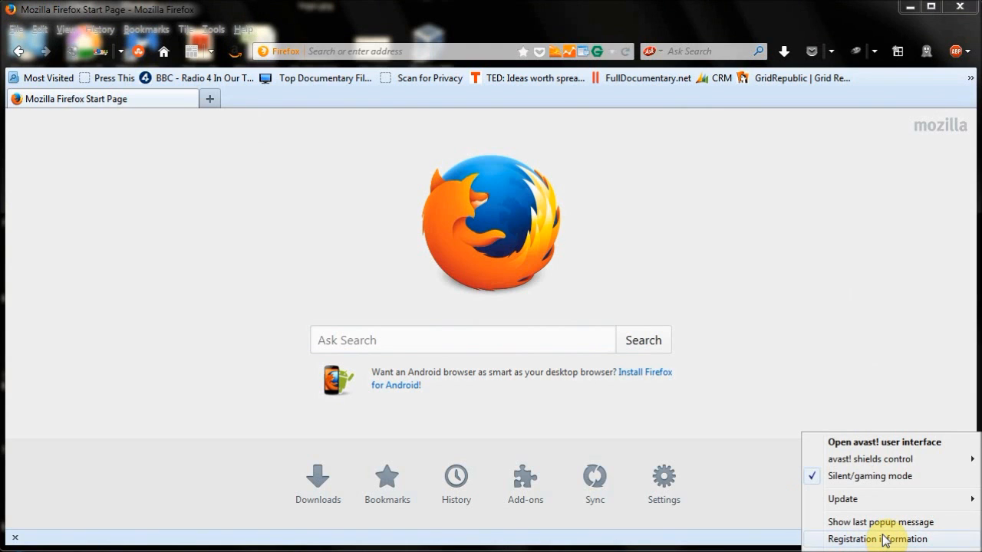
{"action": "left_click", "coordinate": [894, 443]}
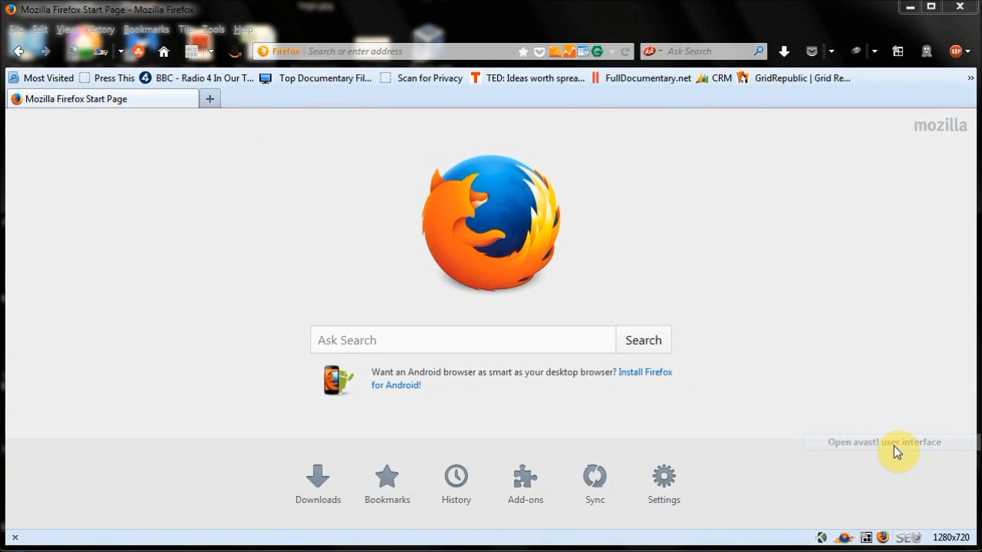
{"action": "left_click_drag", "start_coordinate": [574, 1], "coordinate": [580, 73]}
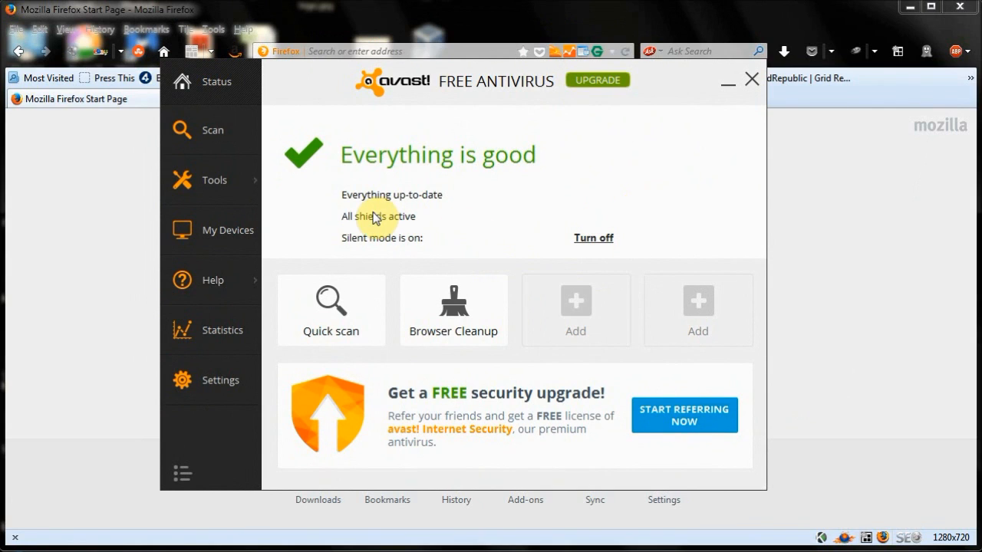
{"action": "left_click", "coordinate": [201, 182]}
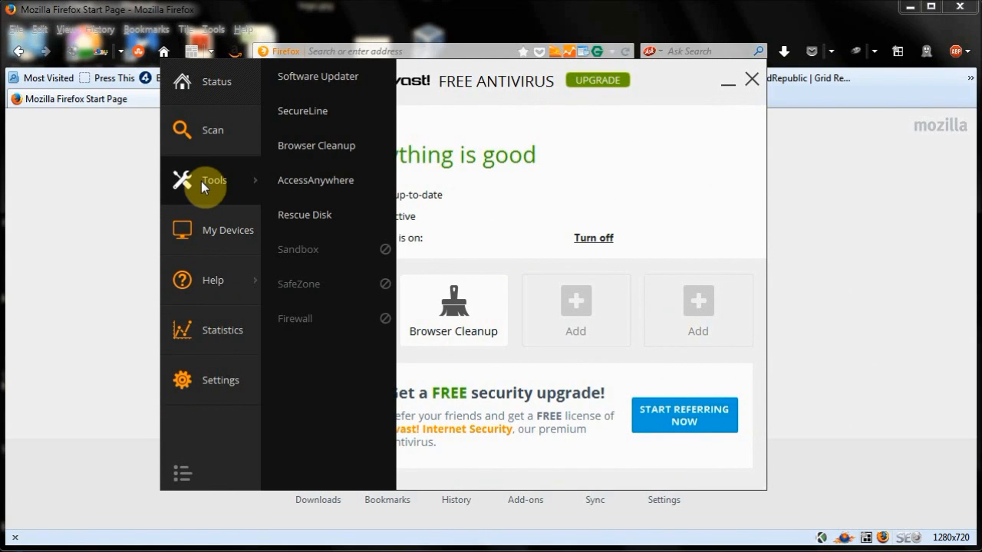
{"action": "left_click", "coordinate": [308, 144]}
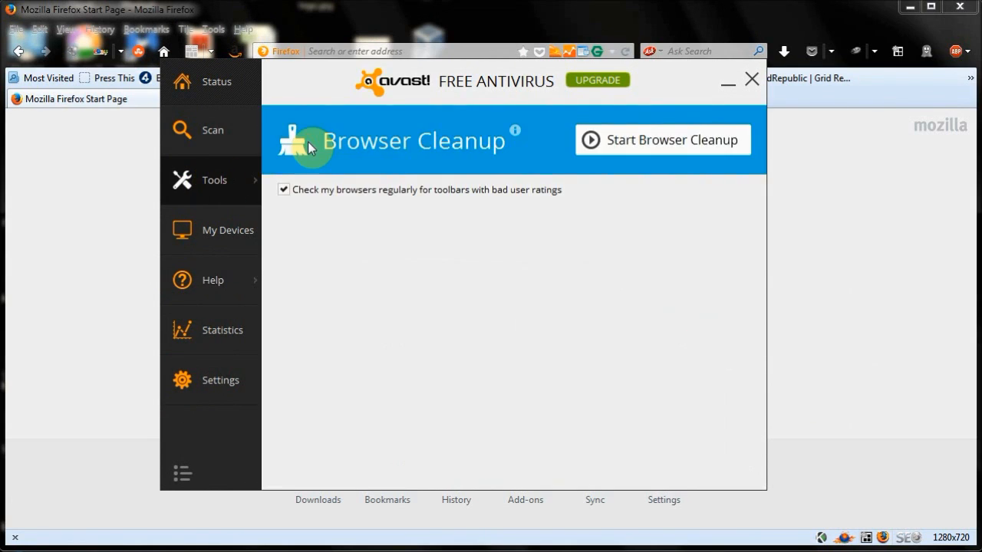
{"action": "left_click", "coordinate": [630, 144]}
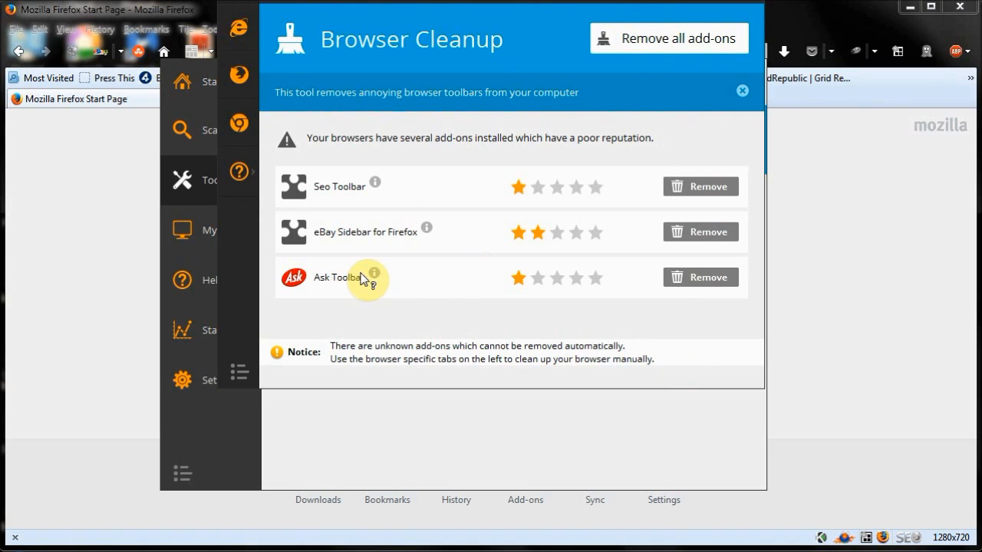
- View the replacement homepage and search provider choices for removing the Ask Toolbar, cancel the removal and close avast!
{"action": "left_click", "coordinate": [700, 280]}
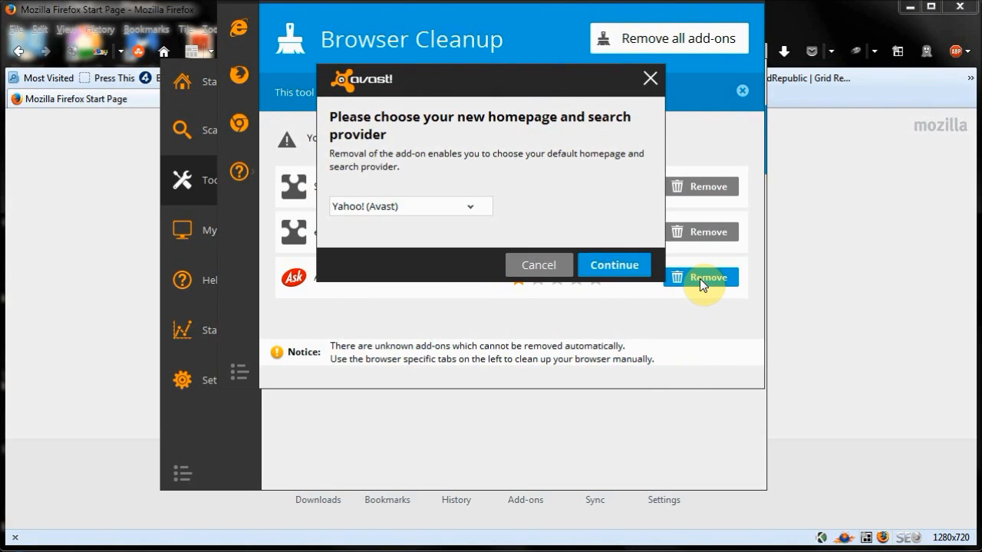
{"action": "left_click", "coordinate": [470, 206]}
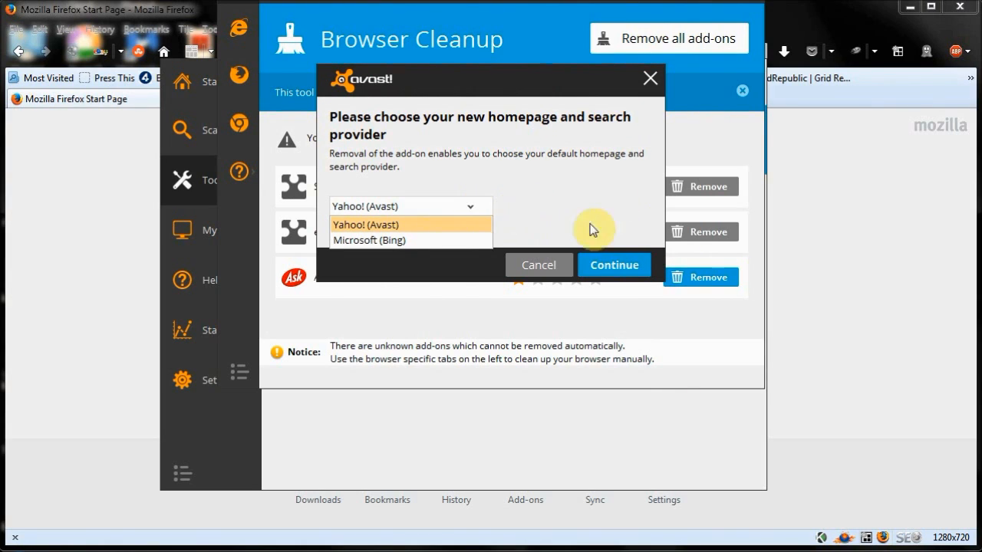
{"action": "left_click", "coordinate": [553, 265]}
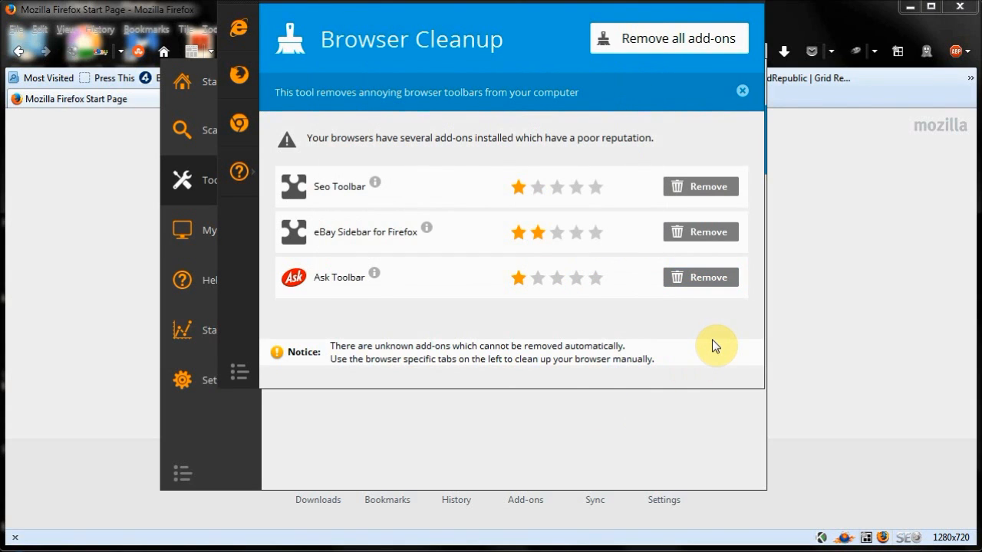
{"action": "left_click_drag", "start_coordinate": [518, 2], "coordinate": [529, 58]}
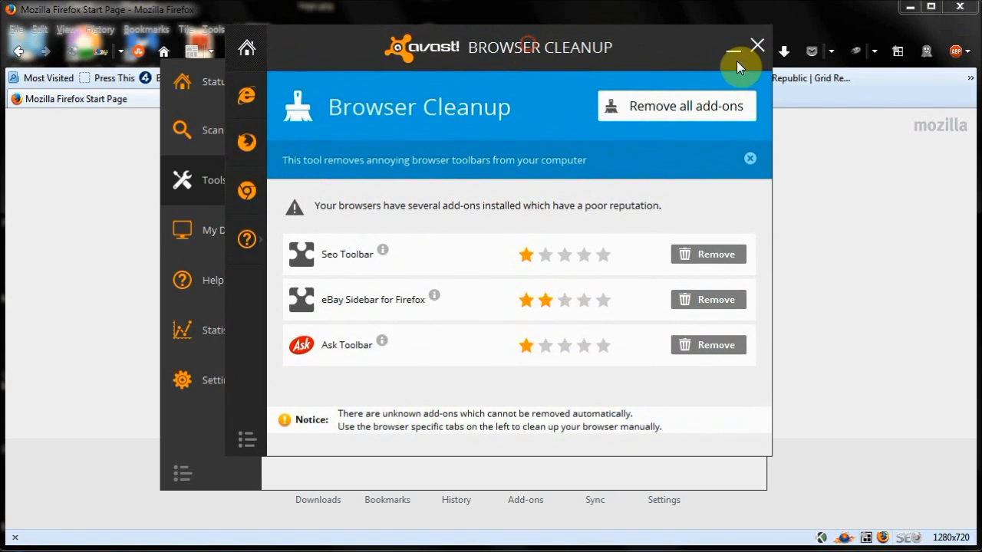
{"action": "left_click", "coordinate": [757, 44]}
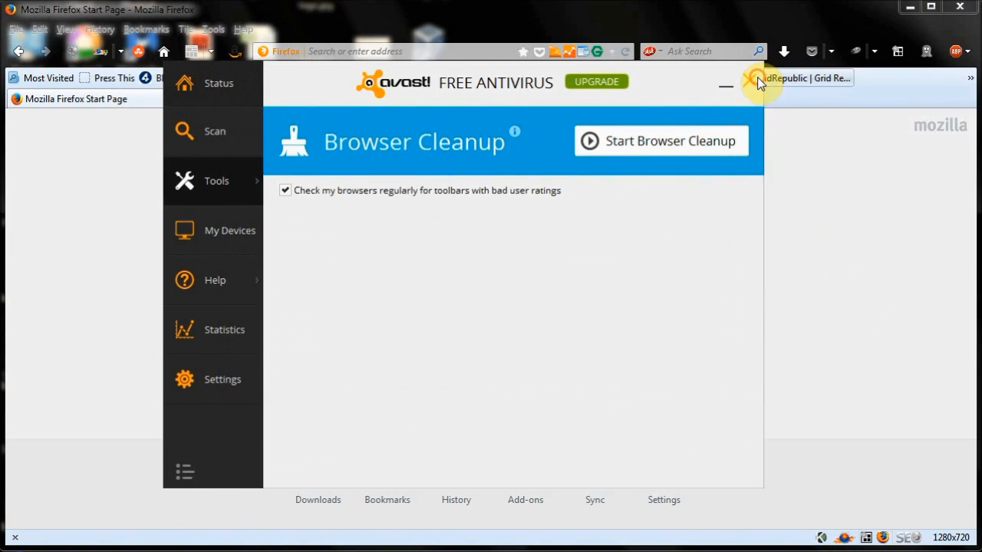
{"action": "left_click", "coordinate": [757, 78]}
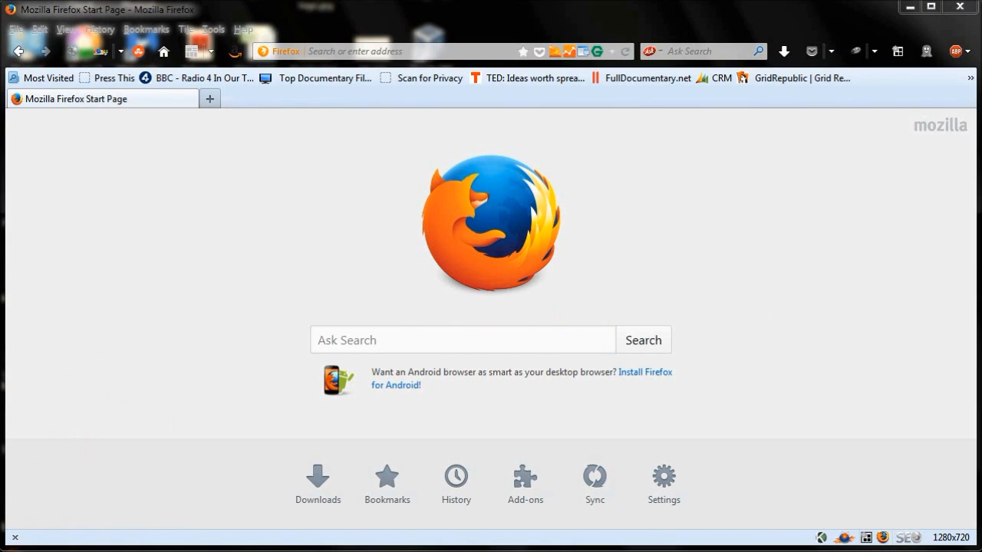
- Open System Restore from the Windows system tools, view the available restore points and cancel the restore
{"action": "left_click", "coordinate": [9, 537]}
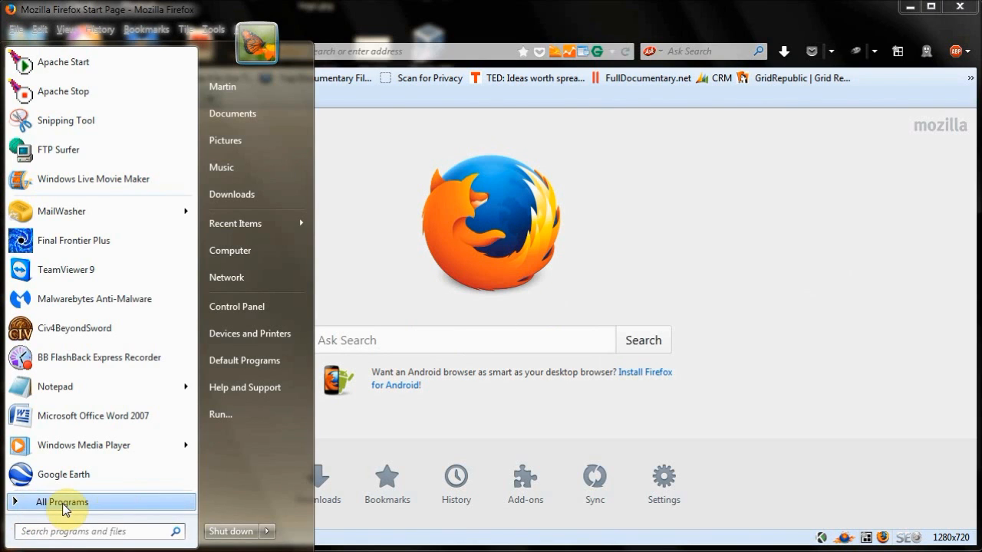
{"action": "left_click", "coordinate": [118, 503]}
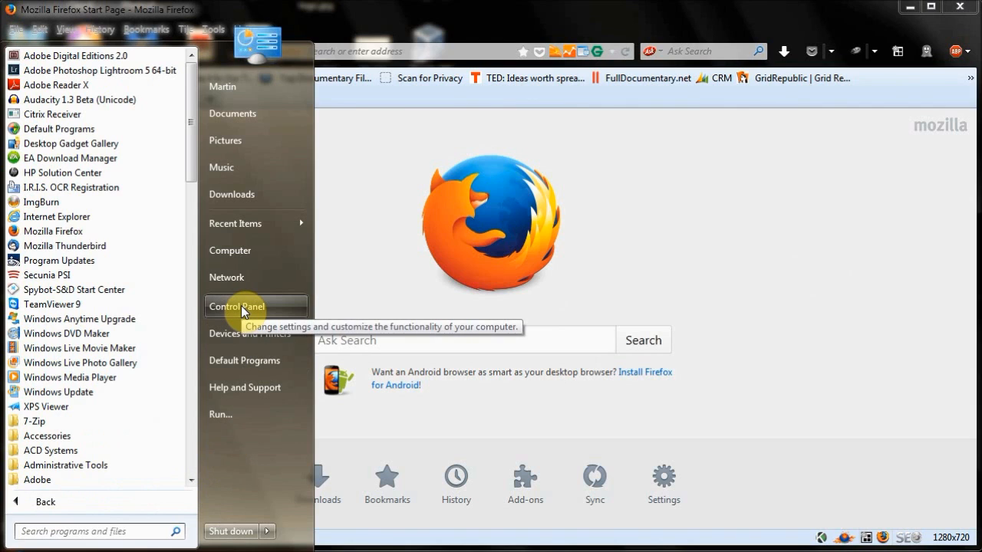
{"action": "left_click", "coordinate": [51, 437]}
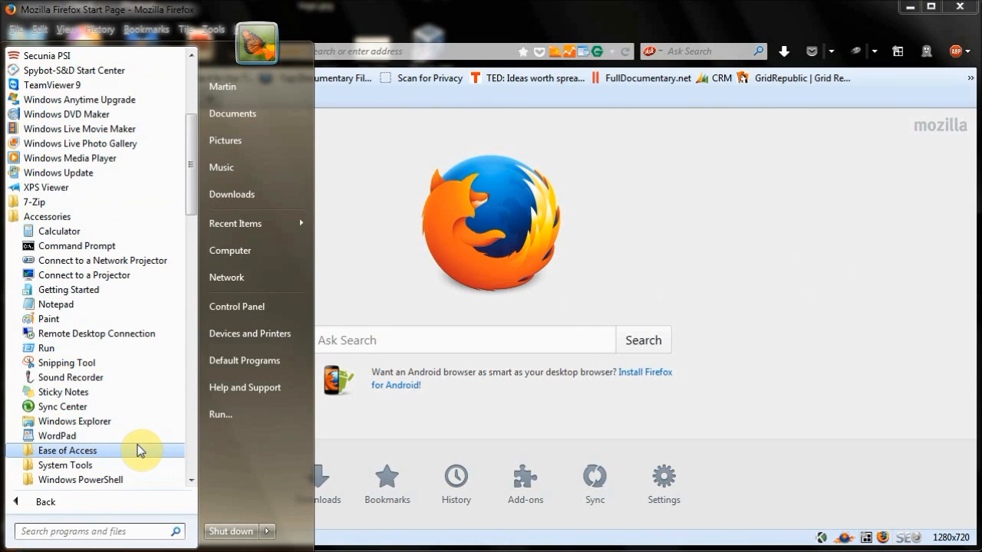
{"action": "left_click", "coordinate": [64, 465]}
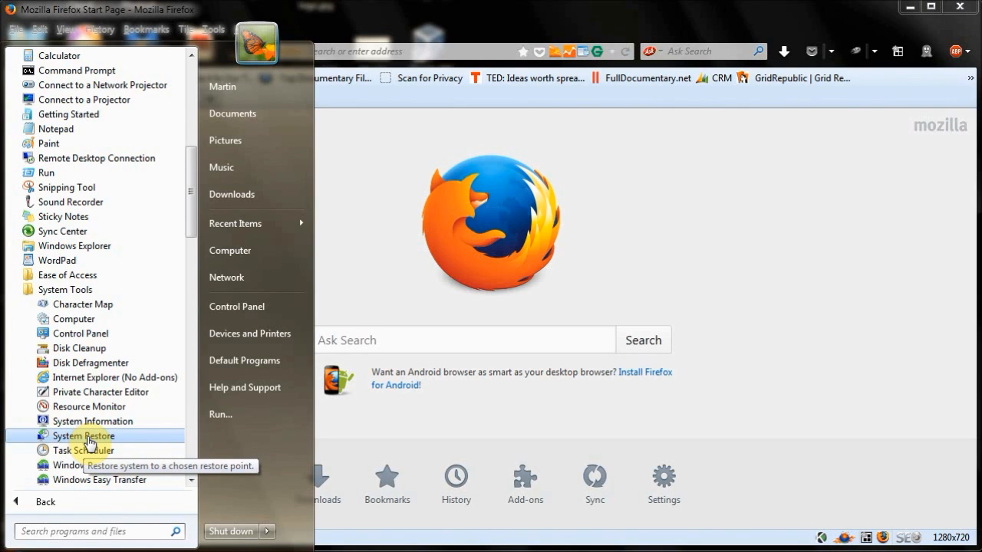
{"action": "left_click", "coordinate": [86, 437]}
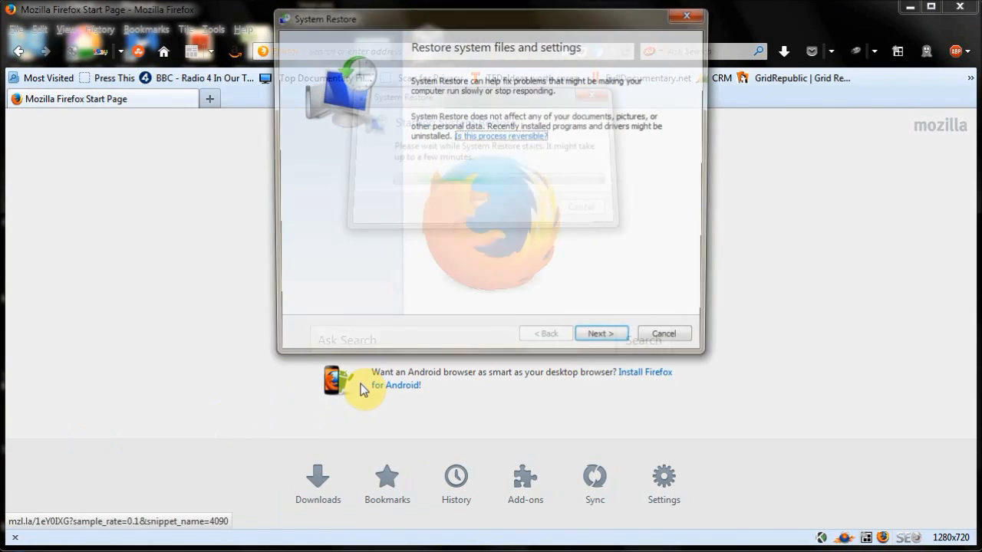
{"action": "left_click_drag", "start_coordinate": [559, 20], "coordinate": [547, 67]}
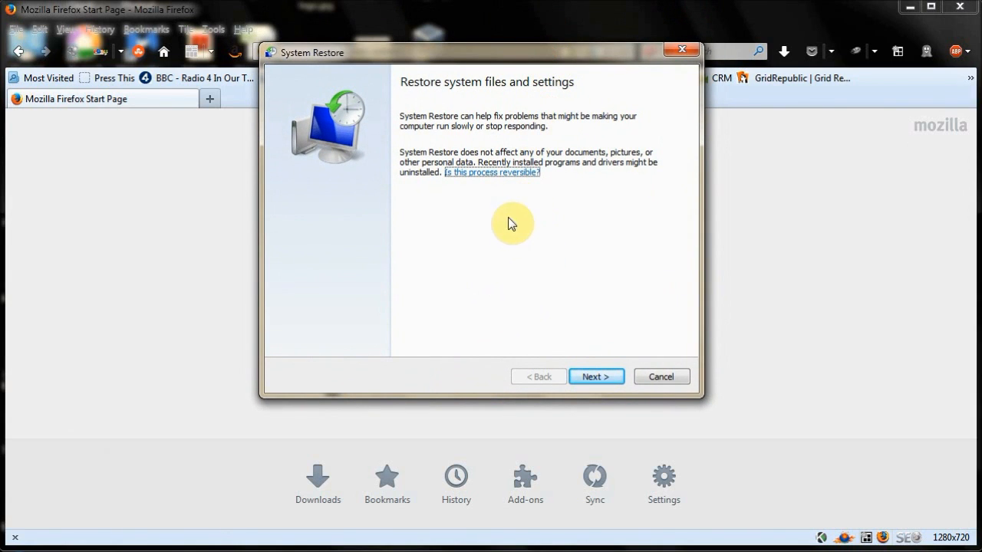
{"action": "left_click", "coordinate": [594, 377]}
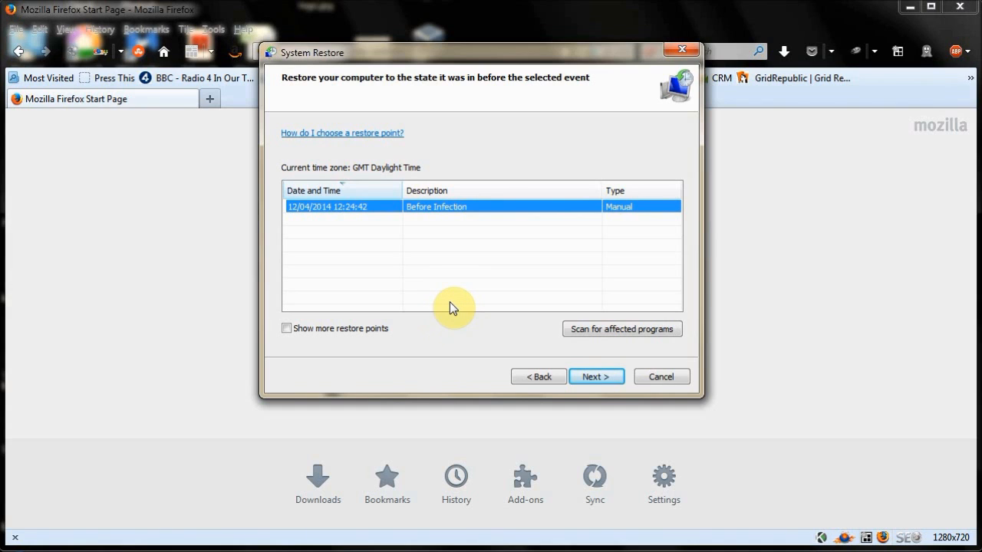
{"action": "left_click", "coordinate": [665, 379]}
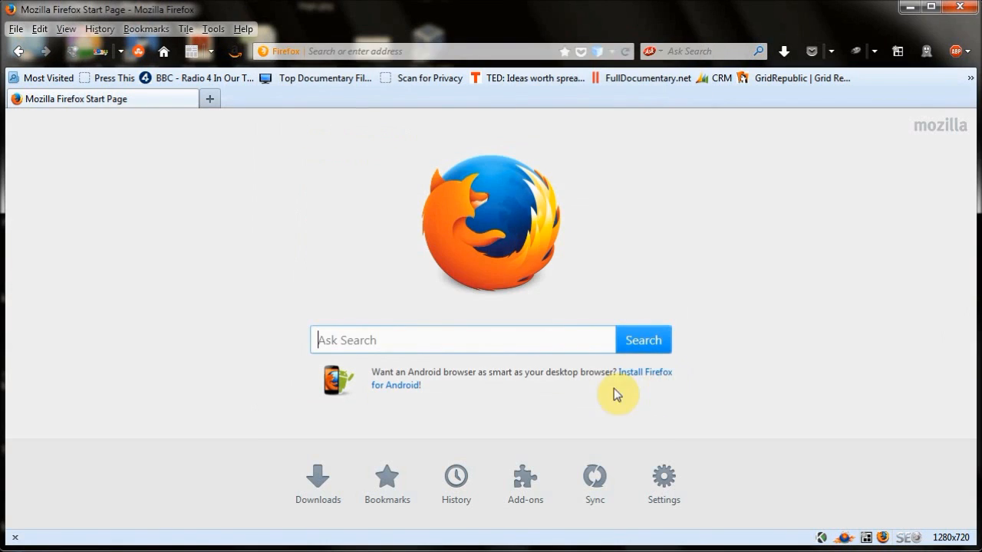
- Open the System page of the Control Panel and bring its System Protection settings fully into view
{"action": "left_click", "coordinate": [14, 549]}
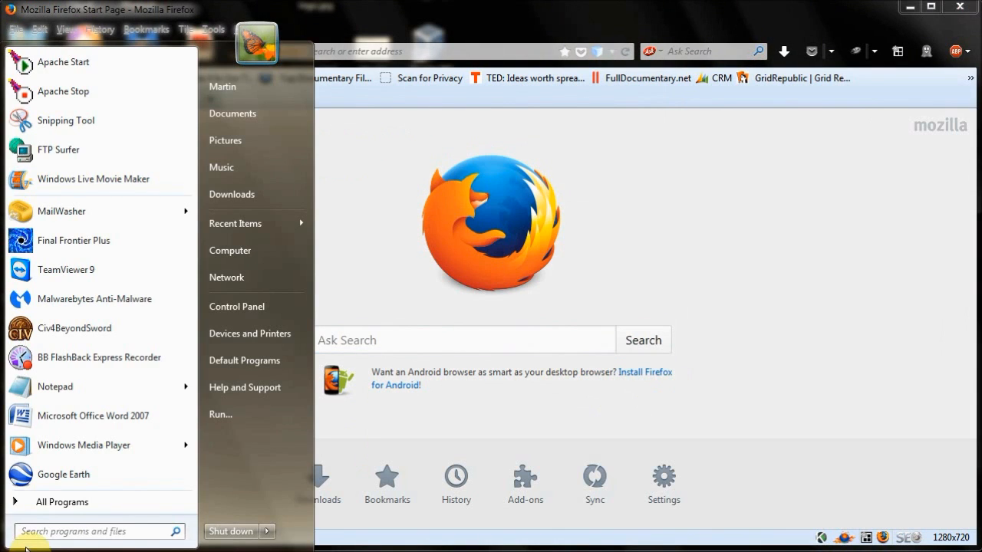
{"action": "left_click", "coordinate": [21, 505]}
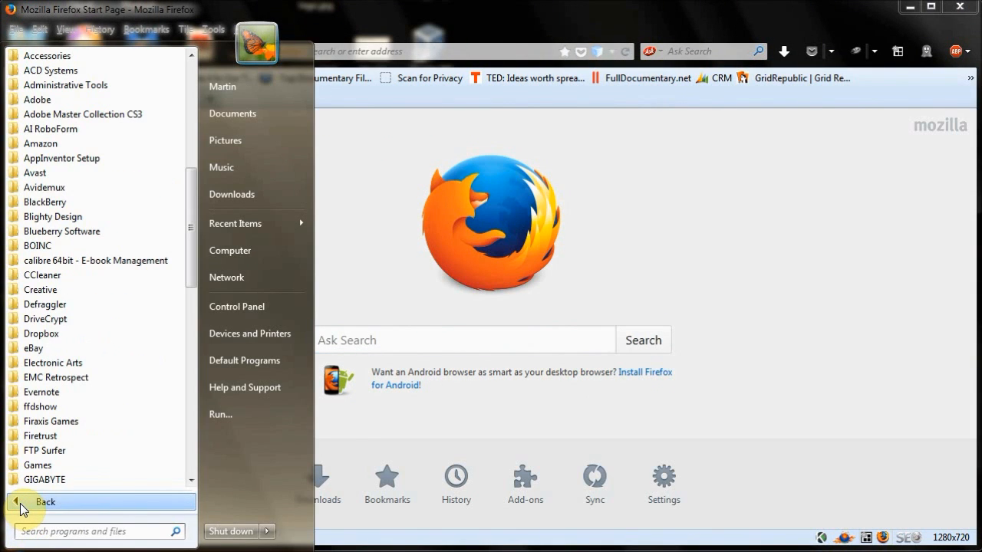
{"action": "scroll", "coordinate": [38, 495], "scroll_direction": "up", "scroll_amount": 7}
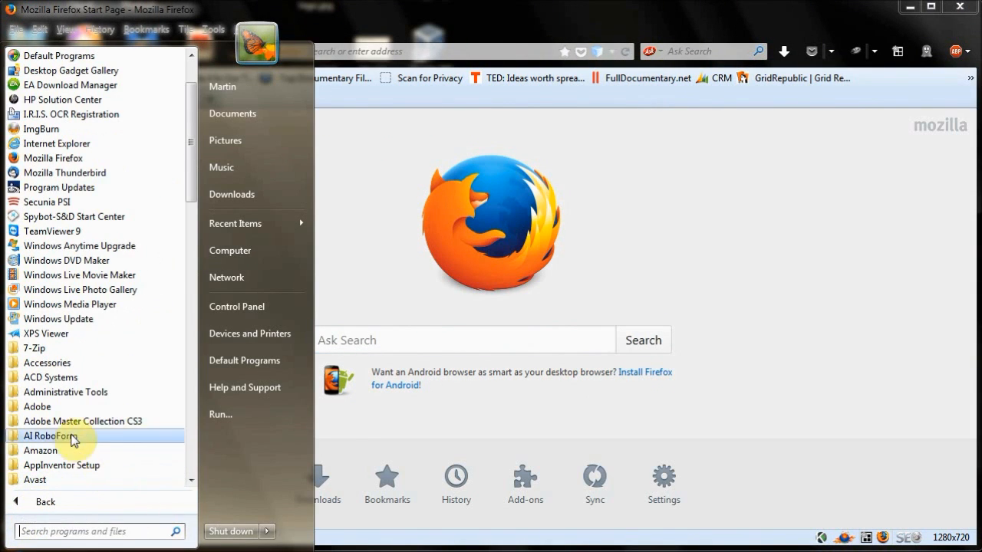
{"action": "left_click", "coordinate": [55, 393]}
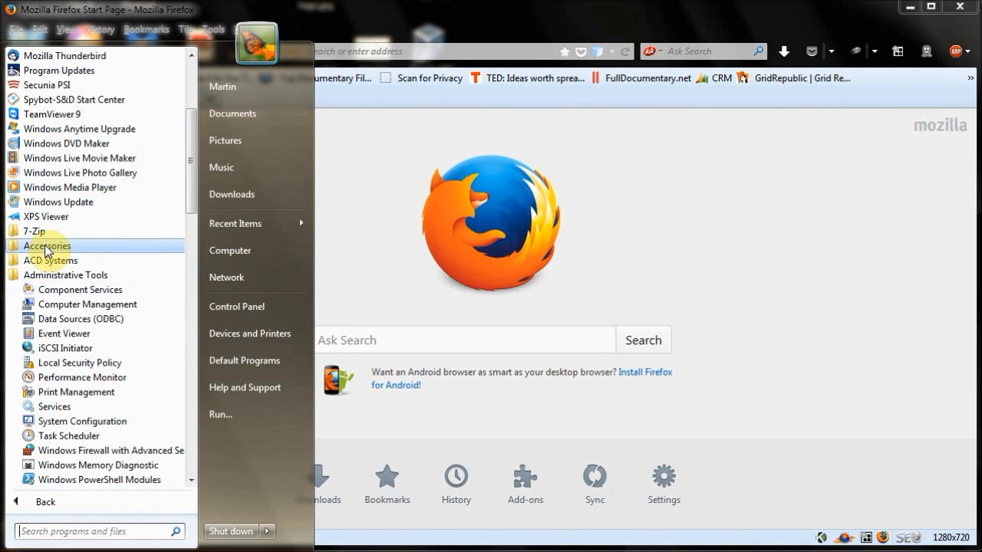
{"action": "left_click", "coordinate": [220, 306]}
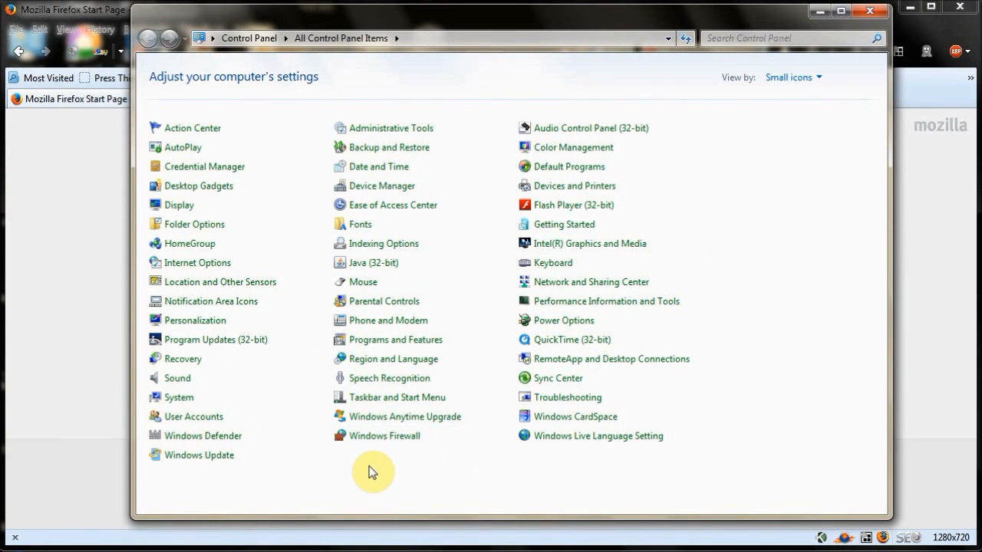
{"action": "left_click", "coordinate": [181, 400]}
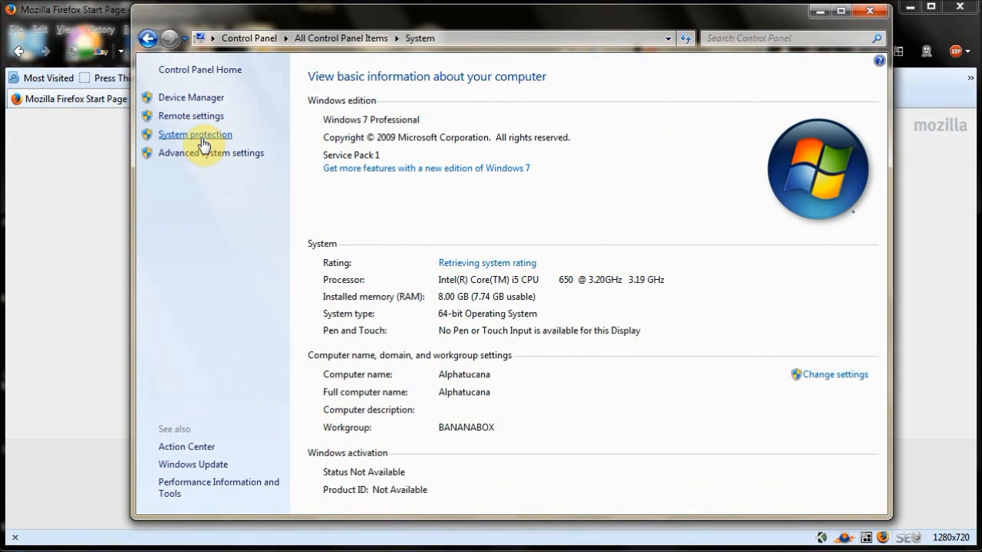
{"action": "left_click", "coordinate": [201, 138]}
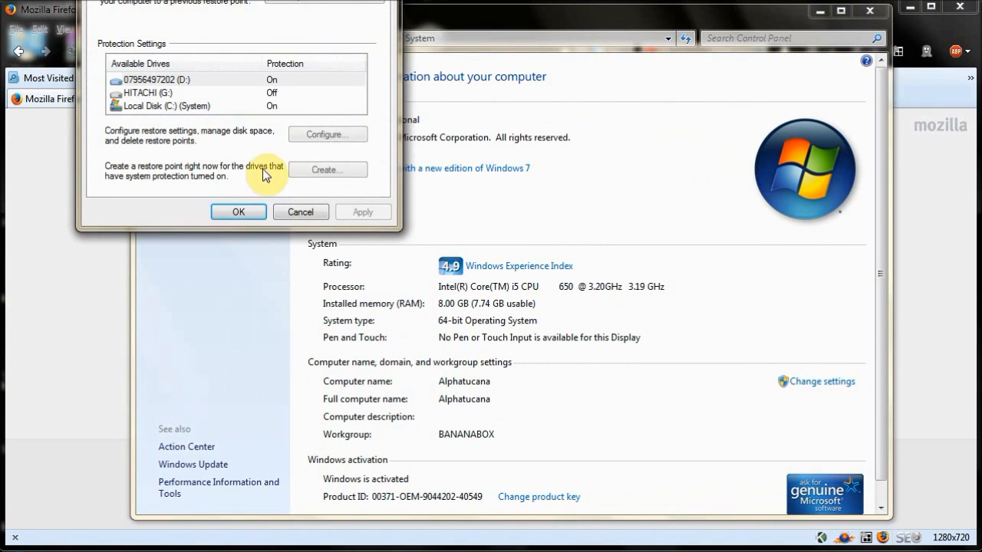
{"action": "left_click_drag", "start_coordinate": [406, 42], "coordinate": [425, 73]}
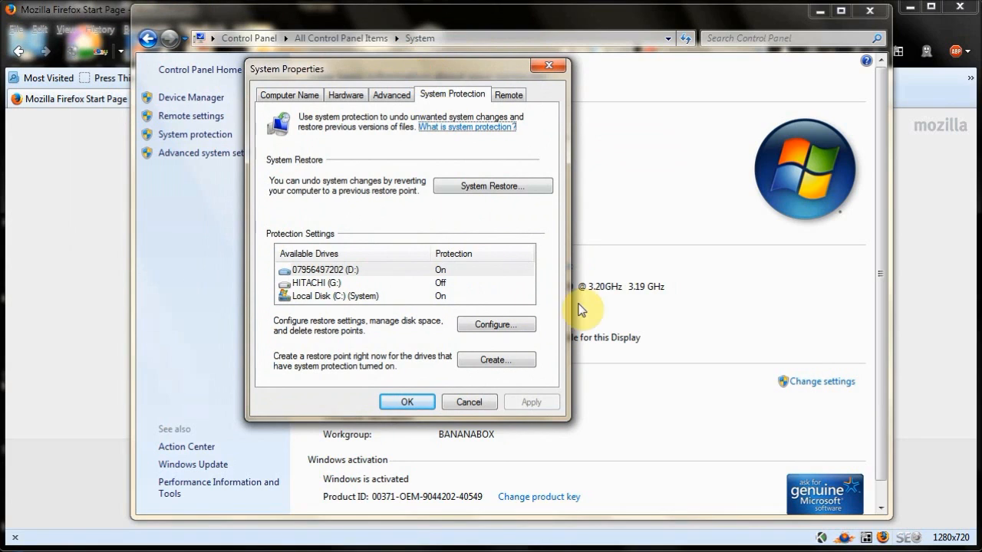
- Turn on protection for HITACHI (G:) to restore system settings and previous versions of files, with maximum disk usage at 6% (55.89 GB)
{"action": "left_click", "coordinate": [319, 287]}
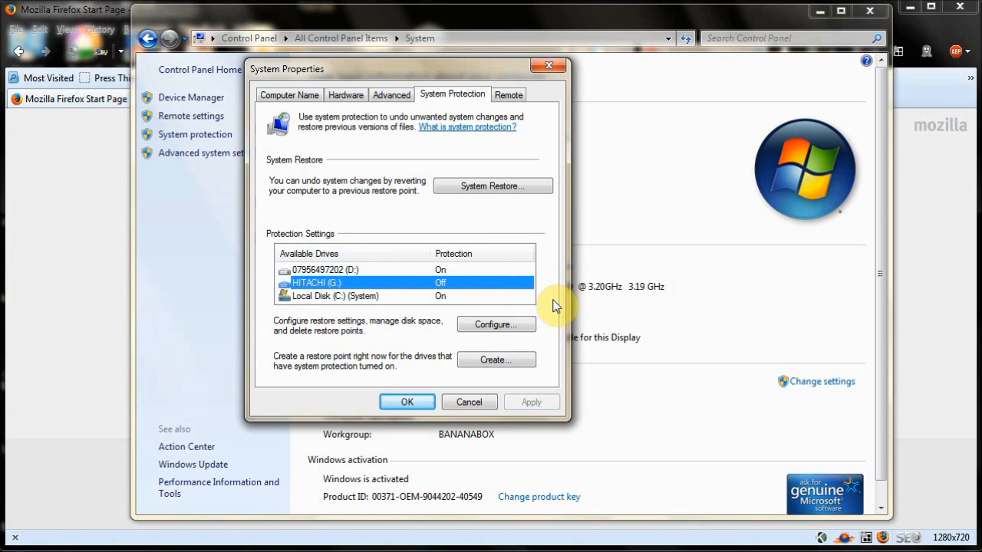
{"action": "left_click", "coordinate": [526, 324]}
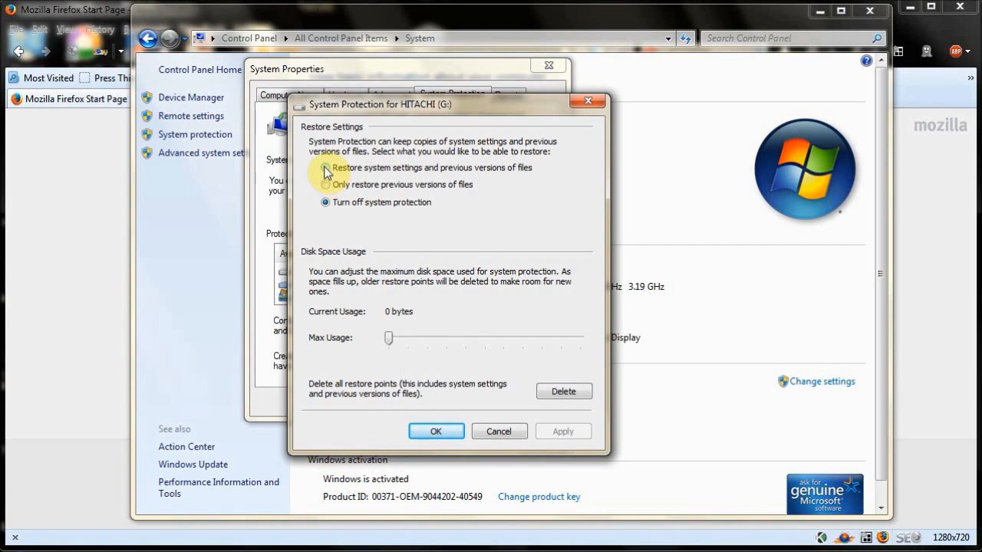
{"action": "left_click", "coordinate": [325, 168]}
{"action": "mouse_move", "coordinate": [389, 338]}
{"action": "left_mouse_down"}
{"action": "mouse_move", "coordinate": [412, 343]}
{"action": "mouse_move", "coordinate": [403, 342]}
{"action": "left_mouse_up"}
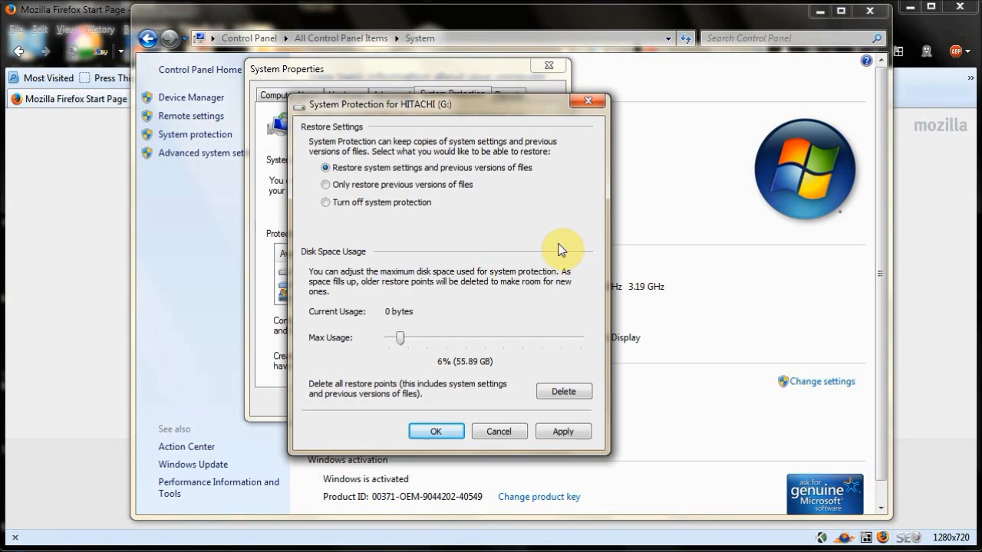
{"action": "left_click", "coordinate": [447, 431]}
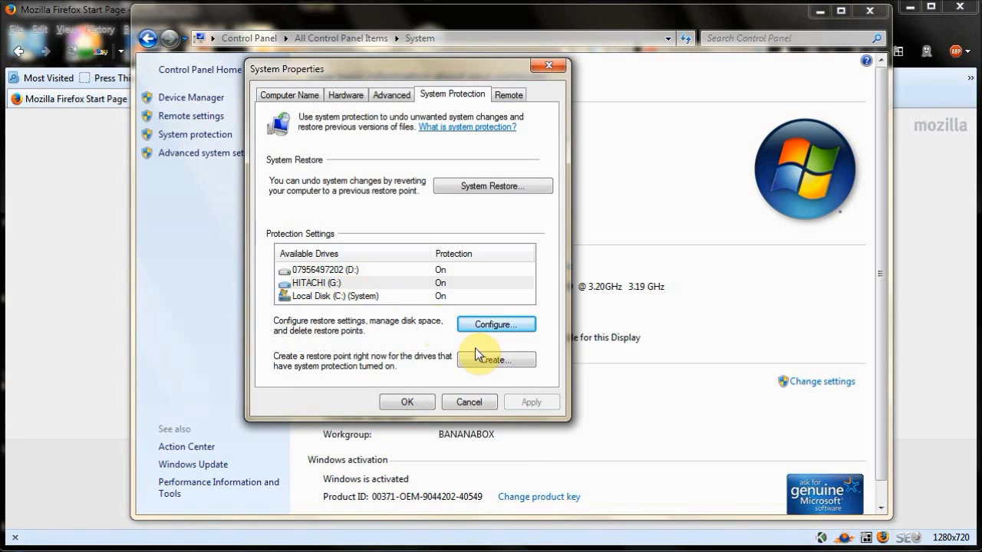
- Turn off system protection for HITACHI (G:) again, reducing its maximum disk usage to 1% (9.32 GB)
{"action": "left_click", "coordinate": [476, 326]}
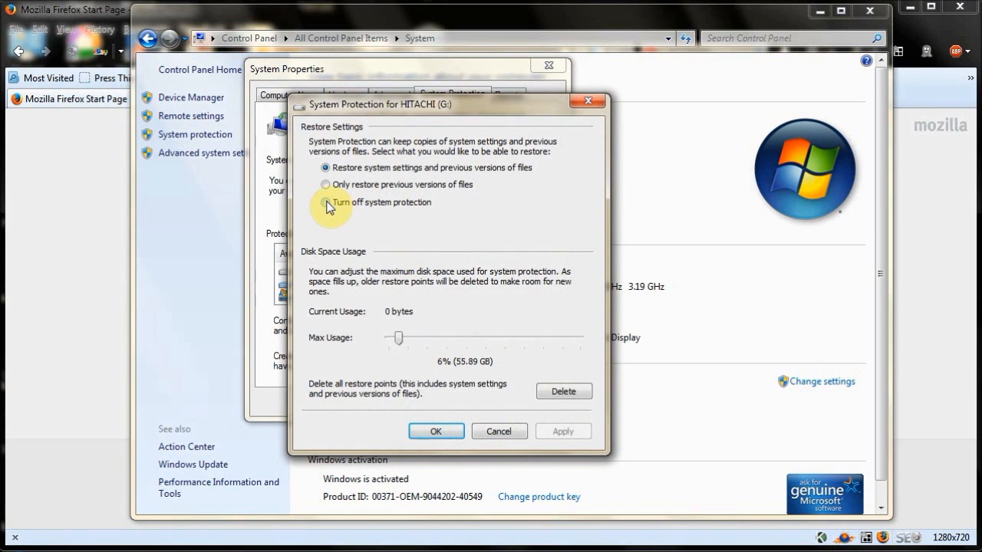
{"action": "left_click", "coordinate": [326, 202]}
{"action": "left_click_drag", "start_coordinate": [393, 335], "coordinate": [375, 338]}
{"action": "left_click", "coordinate": [437, 431]}
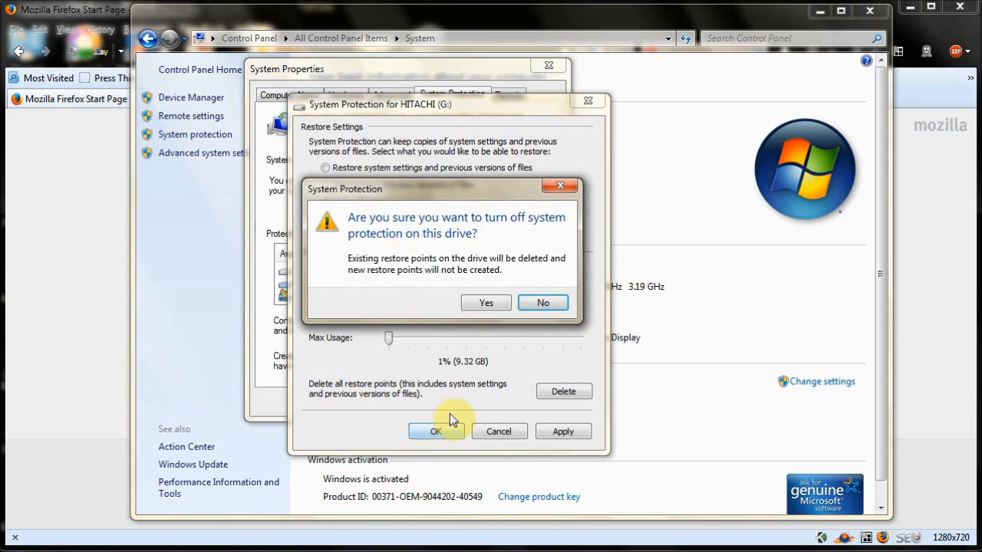
{"action": "left_click", "coordinate": [495, 306]}
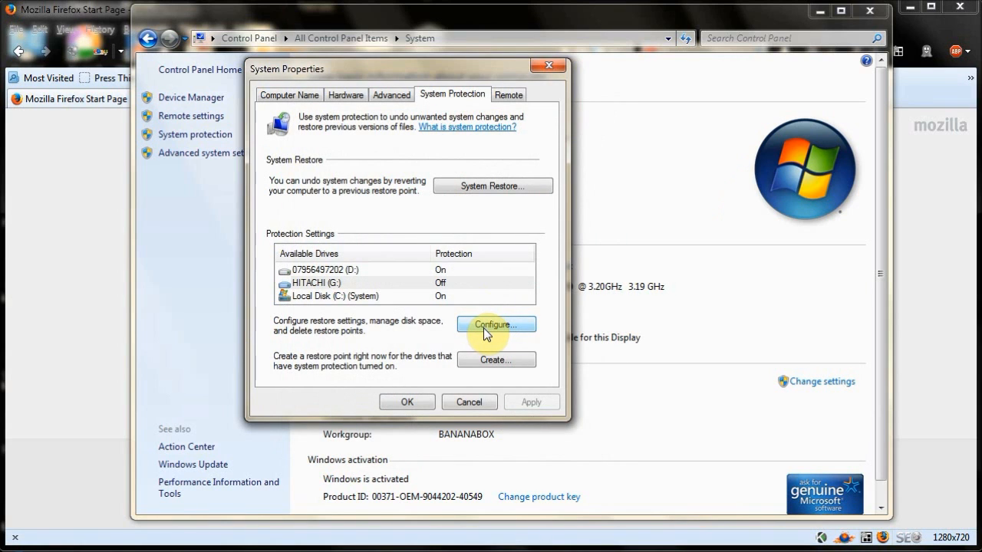
- Review the protection settings of Local Disk (C:) and drive D: without changing them, and close System Properties and the System window
{"action": "left_click", "coordinate": [355, 269]}
{"action": "left_click", "coordinate": [341, 297]}
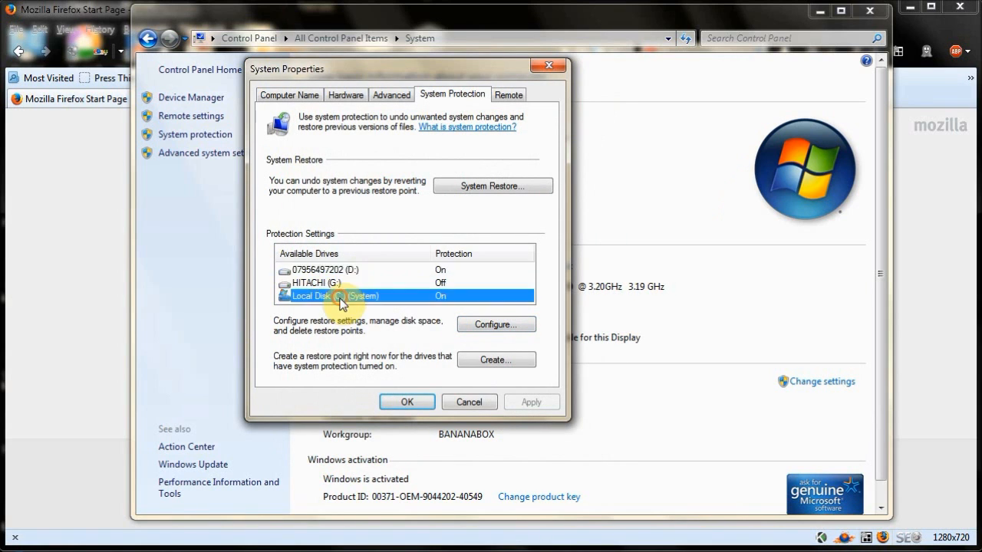
{"action": "left_click", "coordinate": [485, 324]}
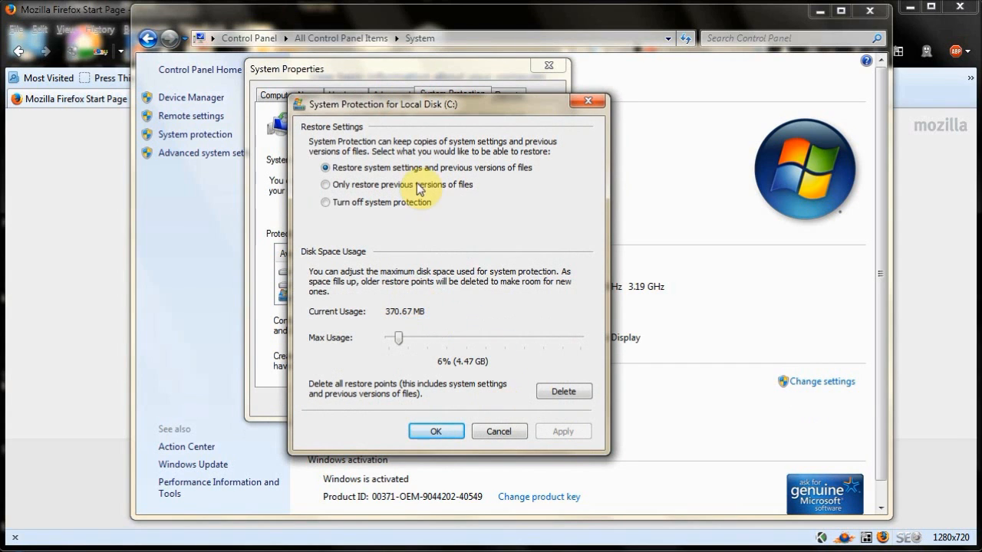
{"action": "left_click", "coordinate": [499, 431]}
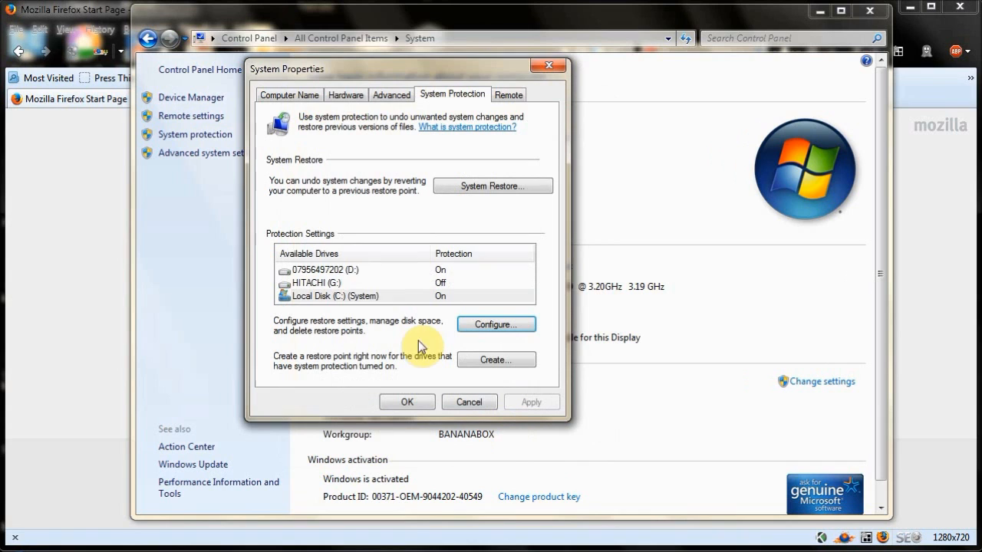
{"action": "left_click", "coordinate": [352, 272]}
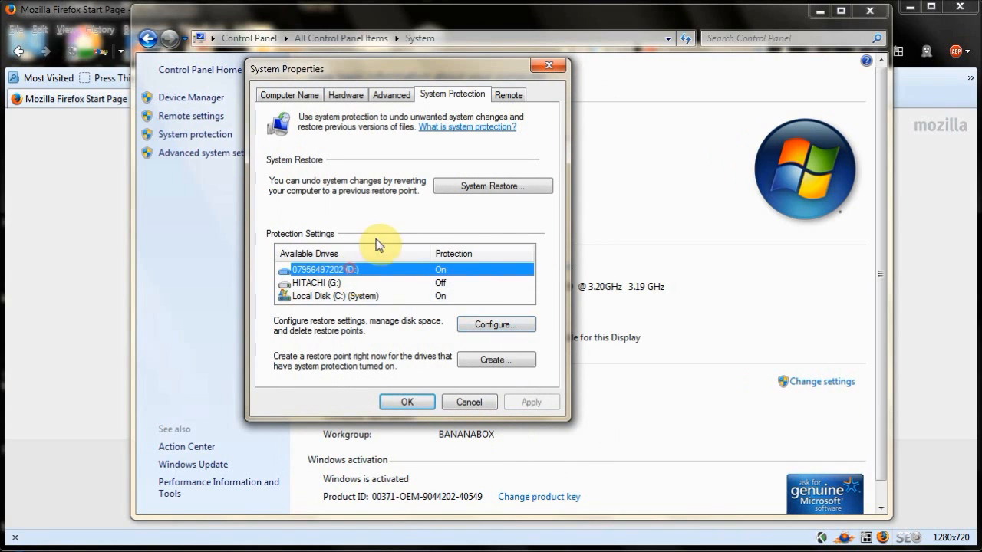
{"action": "left_click", "coordinate": [496, 324]}
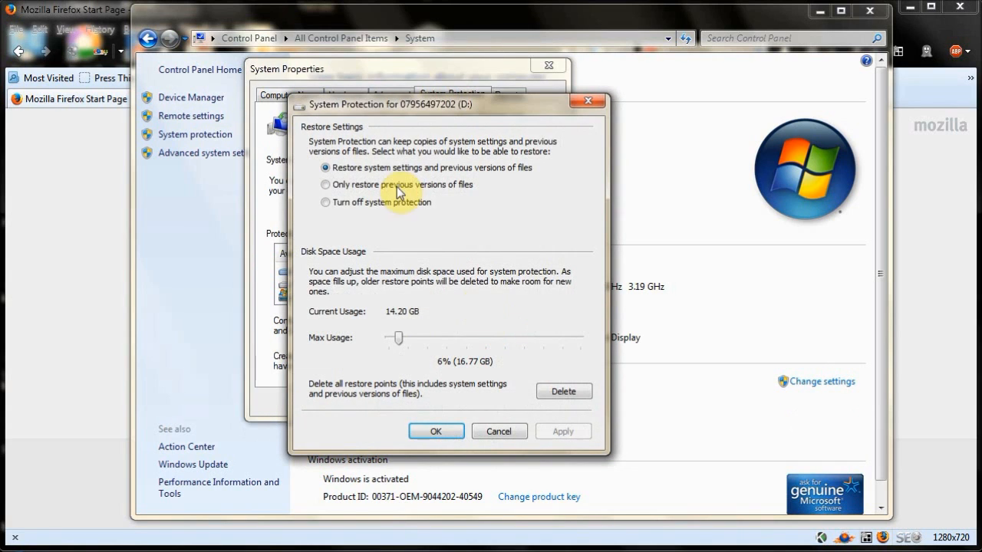
{"action": "left_click", "coordinate": [506, 434]}
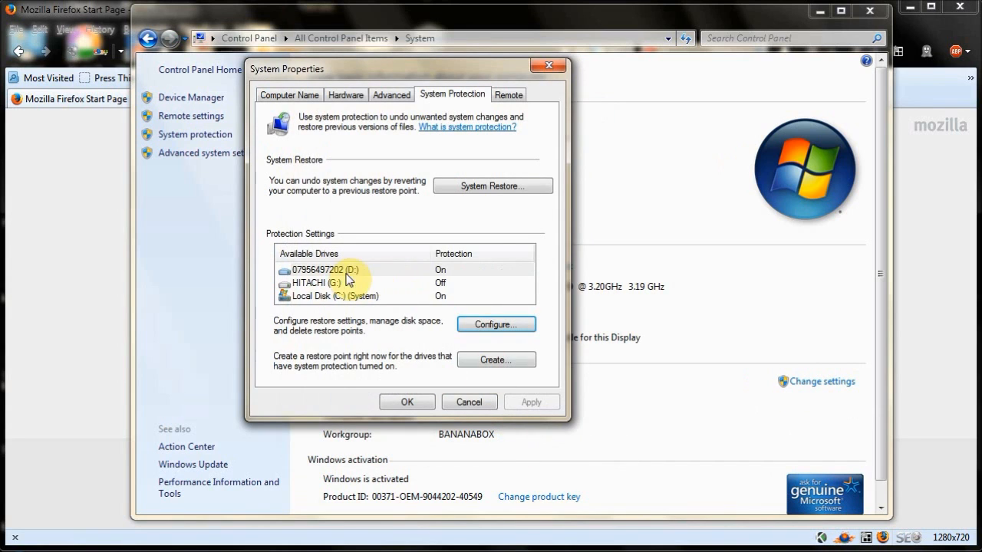
{"action": "left_click", "coordinate": [468, 403]}
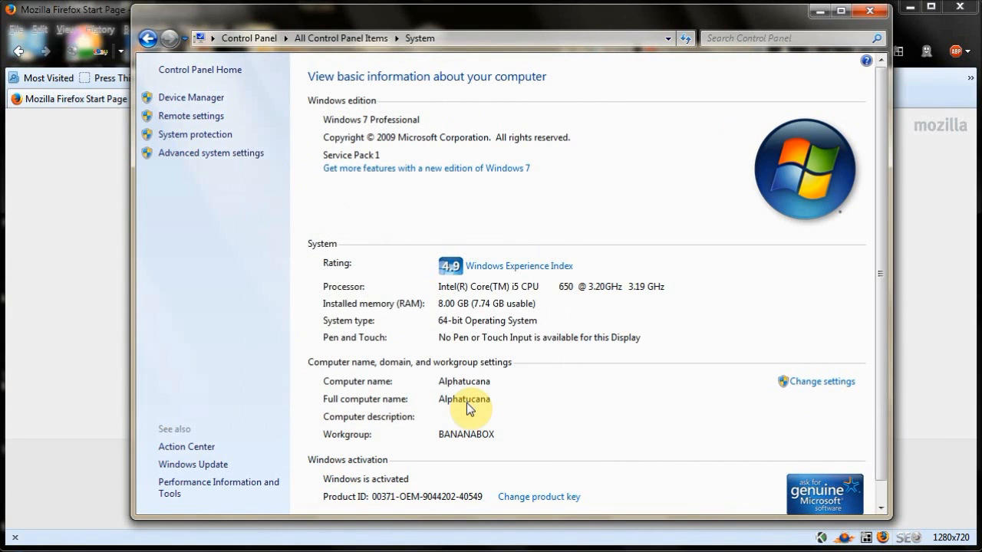
{"action": "left_click", "coordinate": [871, 15]}
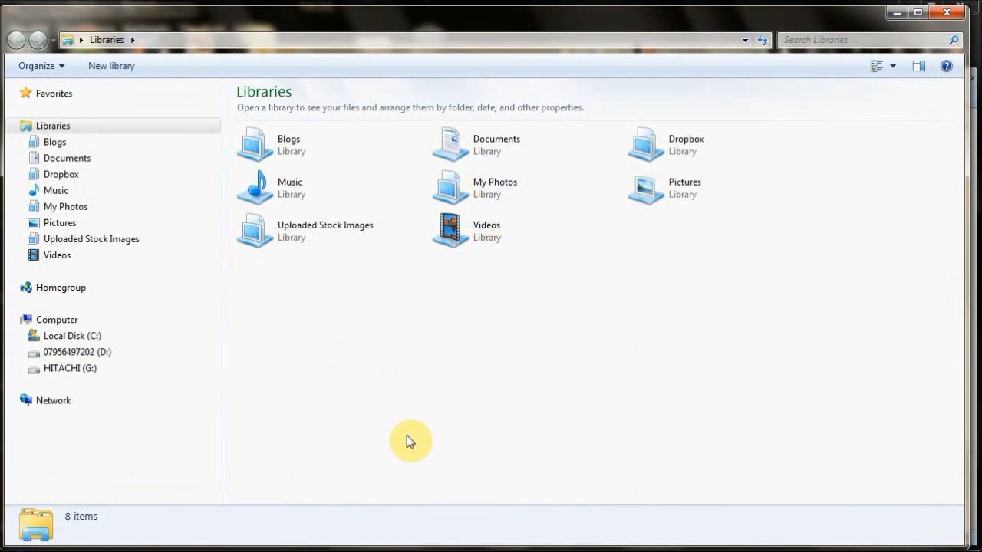
- View the previous versions of the AdobeStockPhotos folder in the Documents library, cancel its properties and close the library window
{"action": "left_click", "coordinate": [79, 159]}
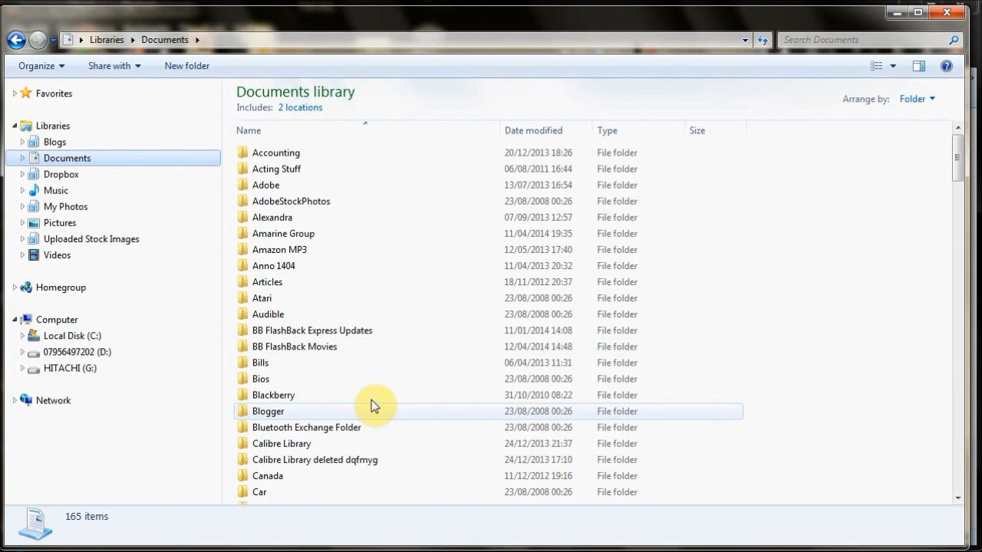
{"action": "left_click", "coordinate": [294, 203]}
{"action": "right_click", "coordinate": [293, 203]}
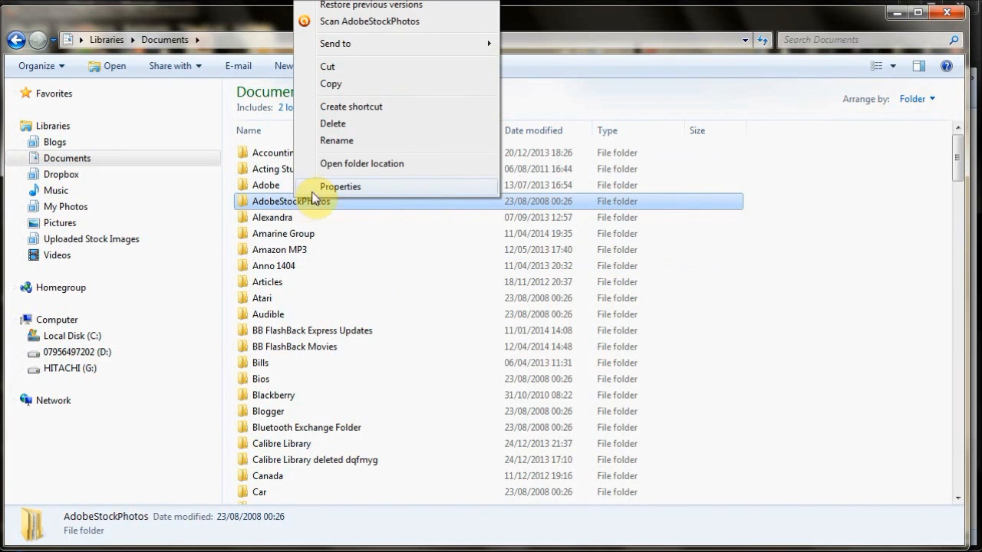
{"action": "left_click", "coordinate": [340, 186]}
{"action": "left_click", "coordinate": [464, 217]}
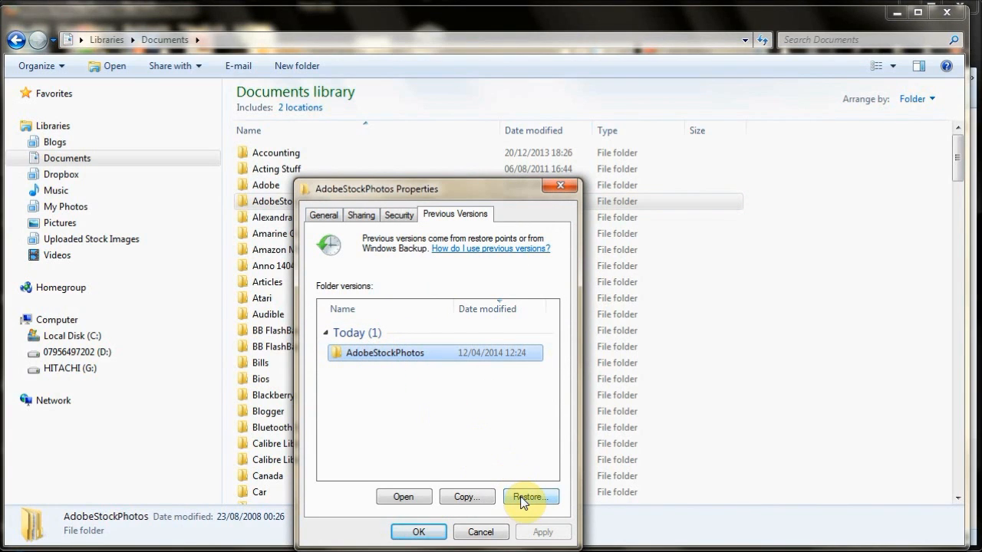
{"action": "left_click", "coordinate": [477, 533]}
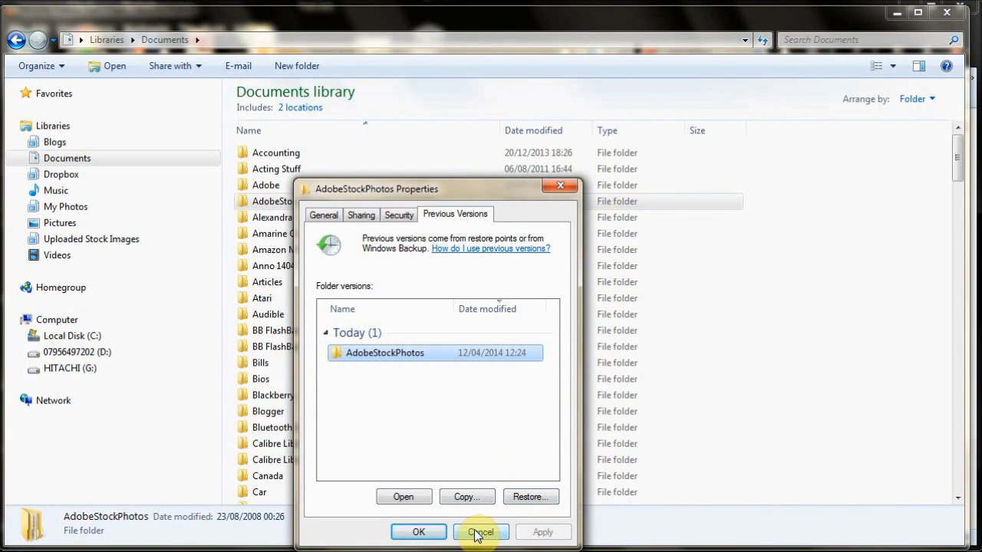
{"action": "left_click", "coordinate": [948, 16]}
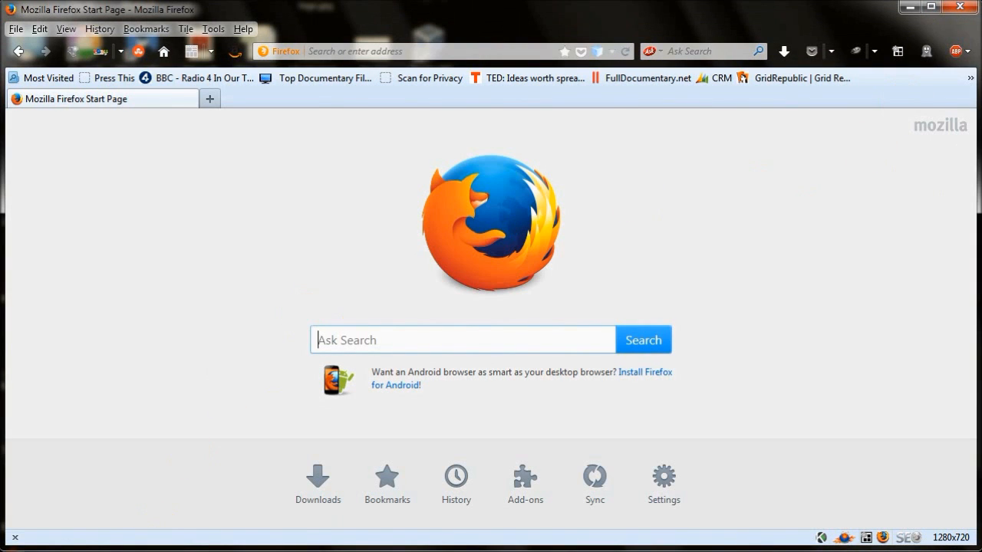
- Look through the Accessories, Administrative Tools and System Tools program folders for the system utilities, and return to the browser
{"action": "key", "text": "super"}
{"action": "left_click", "coordinate": [19, 503]}
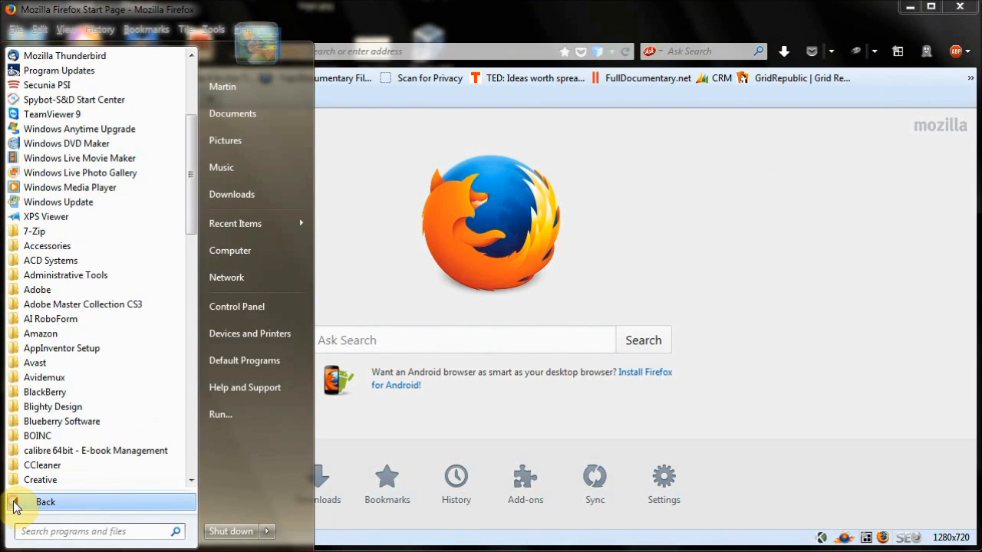
{"action": "left_click", "coordinate": [45, 246]}
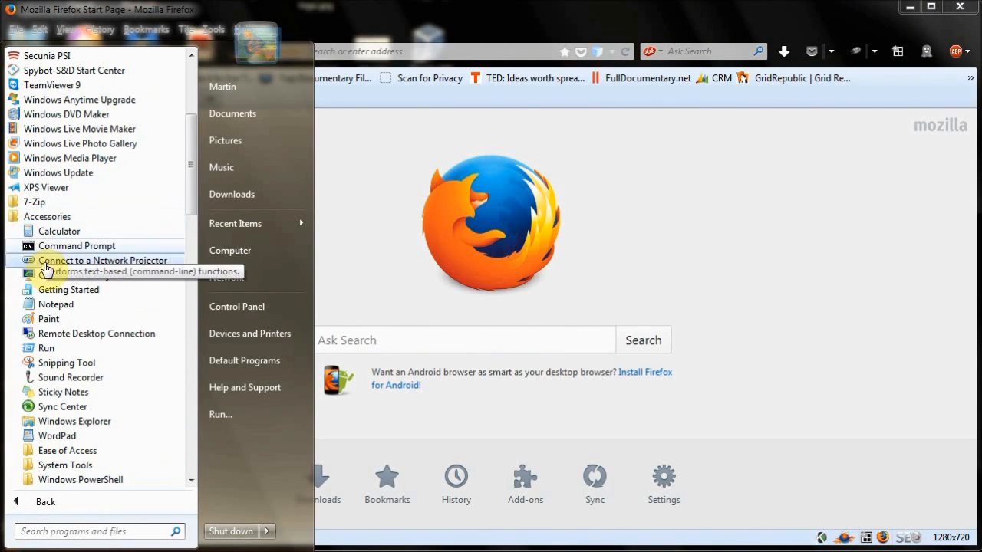
{"action": "scroll", "coordinate": [158, 434], "scroll_direction": "down", "scroll_amount": 2}
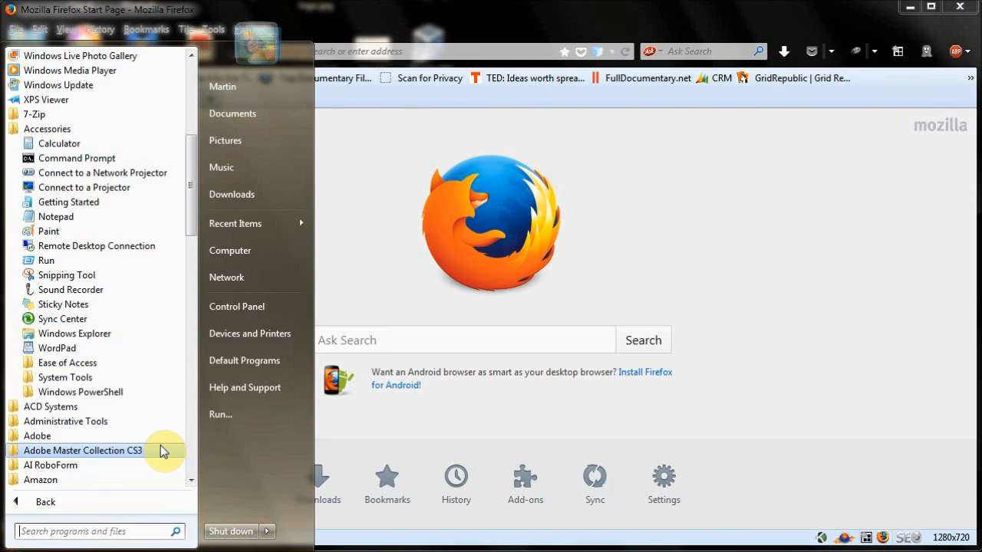
{"action": "left_click", "coordinate": [136, 421]}
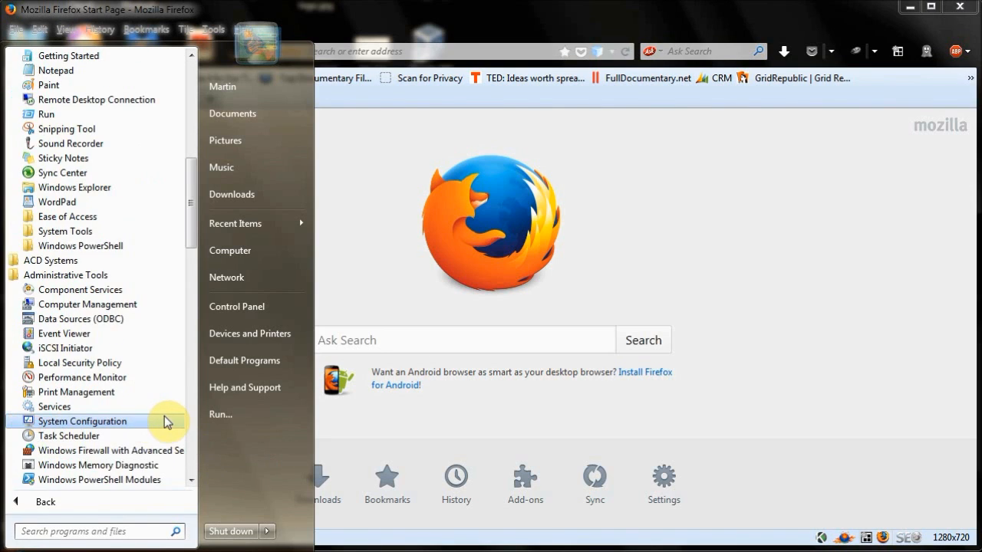
{"action": "scroll", "coordinate": [169, 460], "scroll_direction": "down", "scroll_amount": 1}
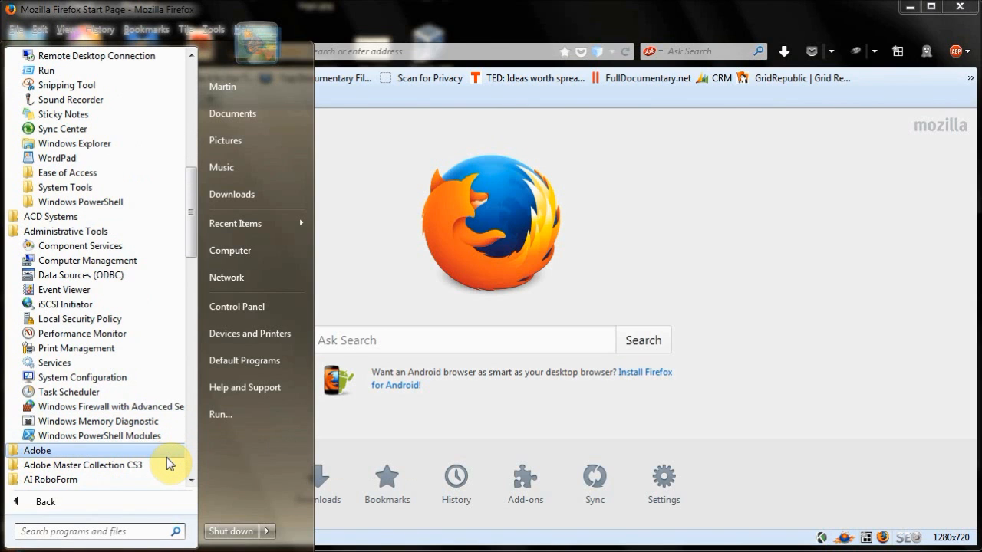
{"action": "scroll", "coordinate": [170, 454], "scroll_direction": "up", "scroll_amount": 2}
{"action": "scroll", "coordinate": [173, 447], "scroll_direction": "up", "scroll_amount": 2}
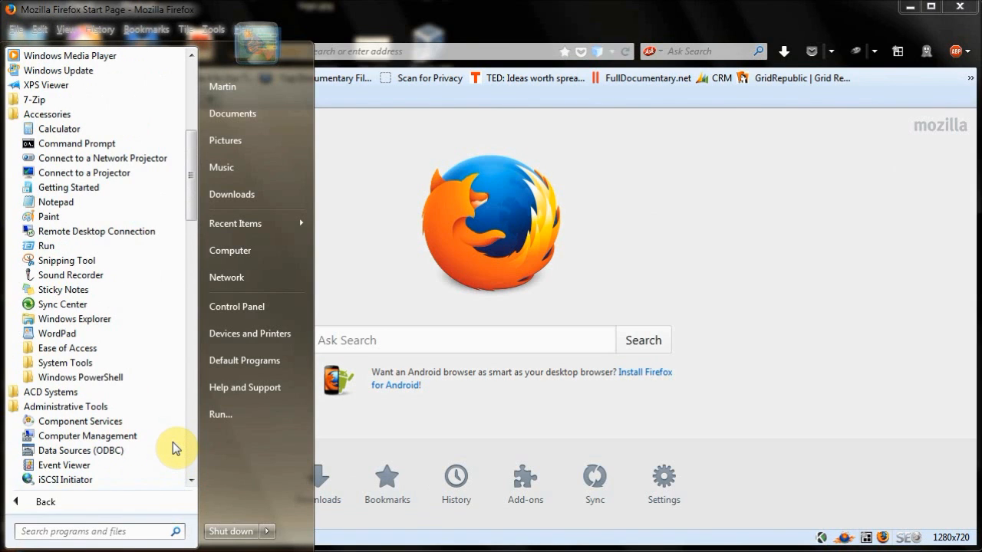
{"action": "left_click", "coordinate": [86, 363]}
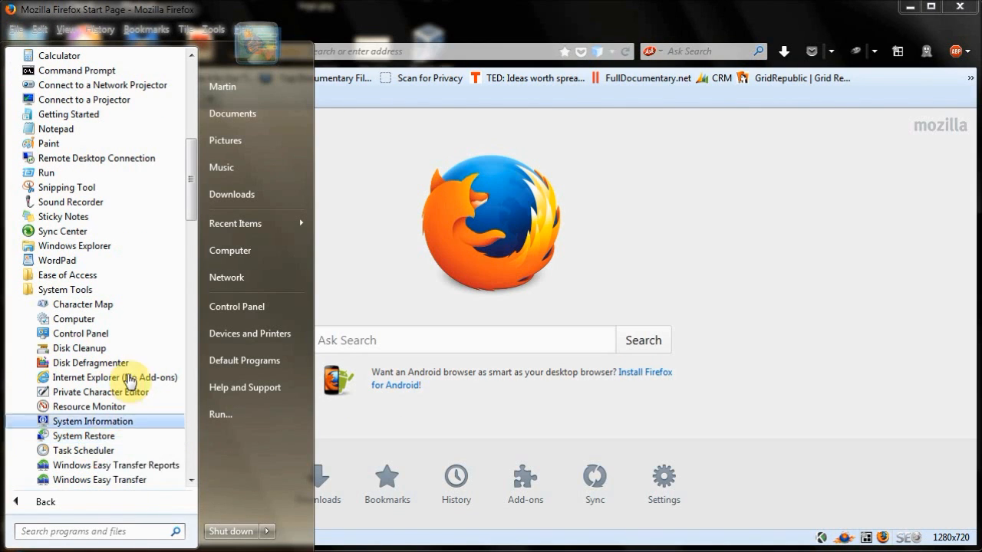
{"action": "scroll", "coordinate": [131, 368], "scroll_direction": "up", "scroll_amount": 3}
{"action": "scroll", "coordinate": [92, 345], "scroll_direction": "down", "scroll_amount": 2}
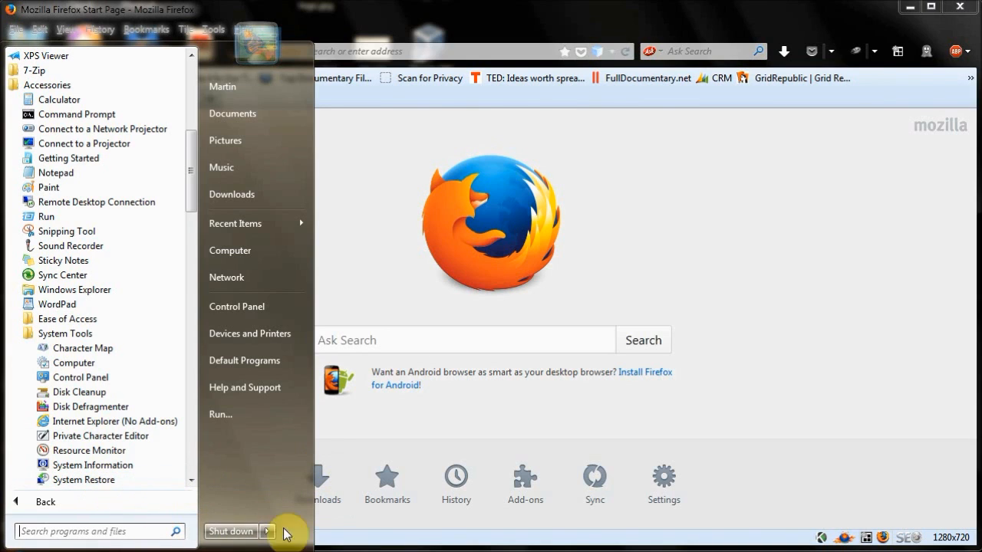
{"action": "left_click", "coordinate": [795, 372]}
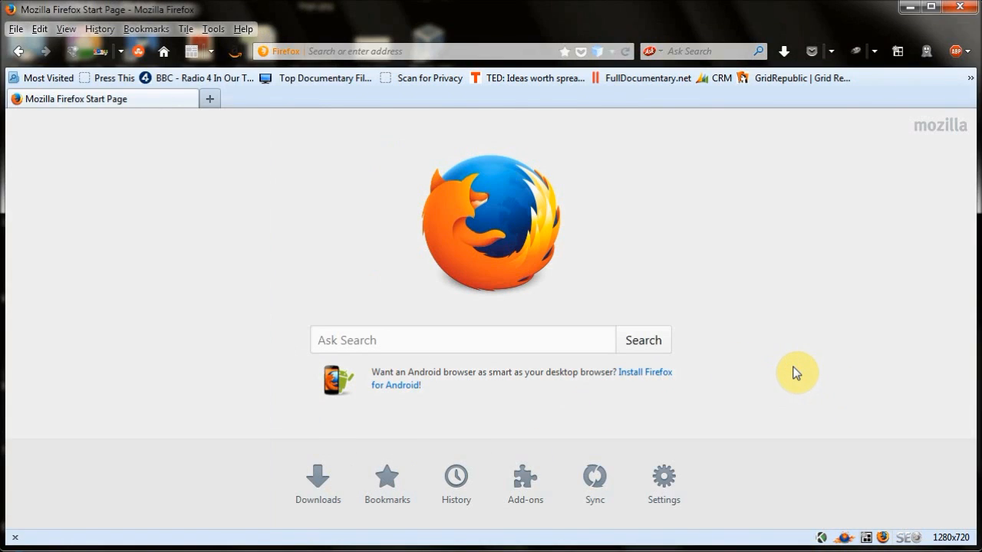